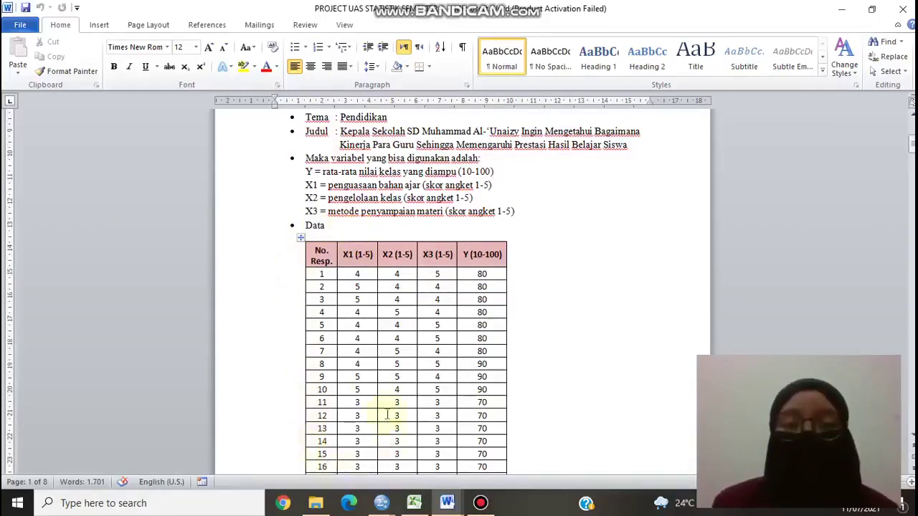
Review the variable definitions and the respondent data table in the project document.
scroll(387, 414, down, 5)
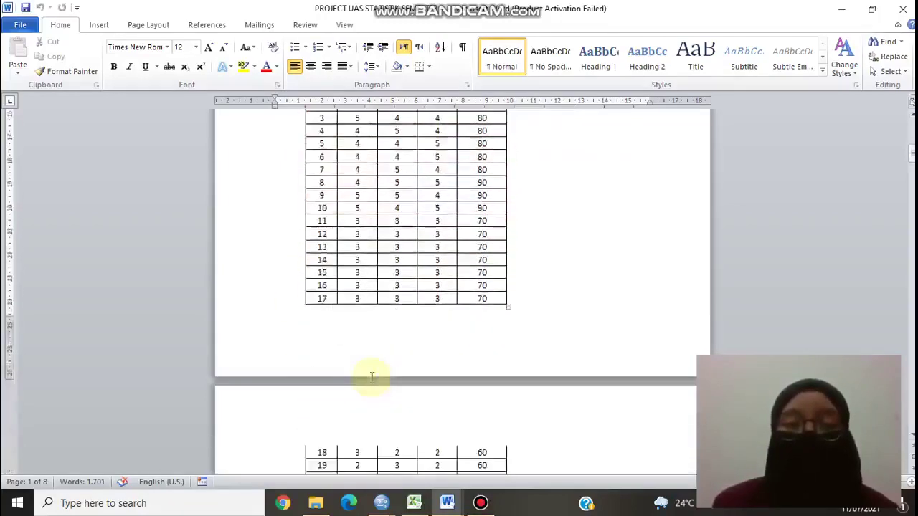
scroll(372, 377, down, 5)
scroll(371, 377, up, 8)
scroll(372, 372, up, 3)
scroll(372, 372, down, 2)
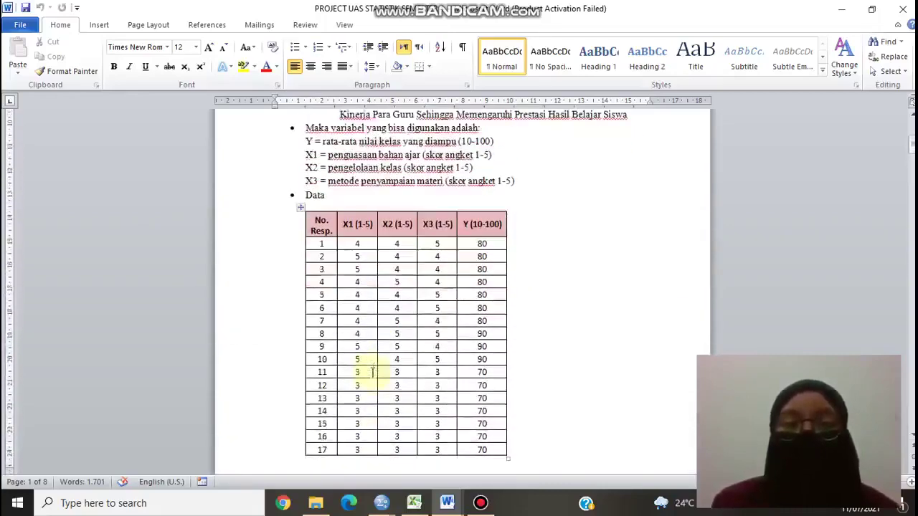
scroll(372, 372, up, 1)
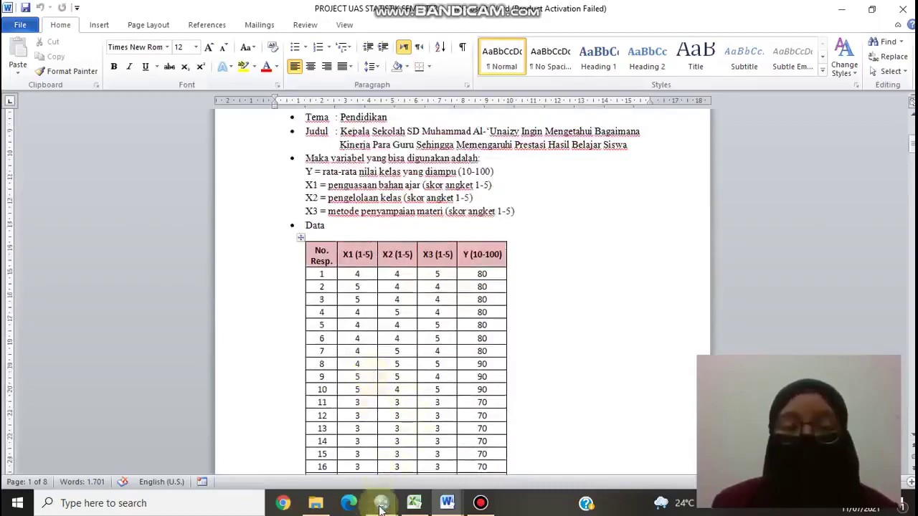
Switch to the empty Untitled1 dataset in SPSS Statistics and show its variable definitions.
mouse_move(382, 498)
mouse_move(340, 455)
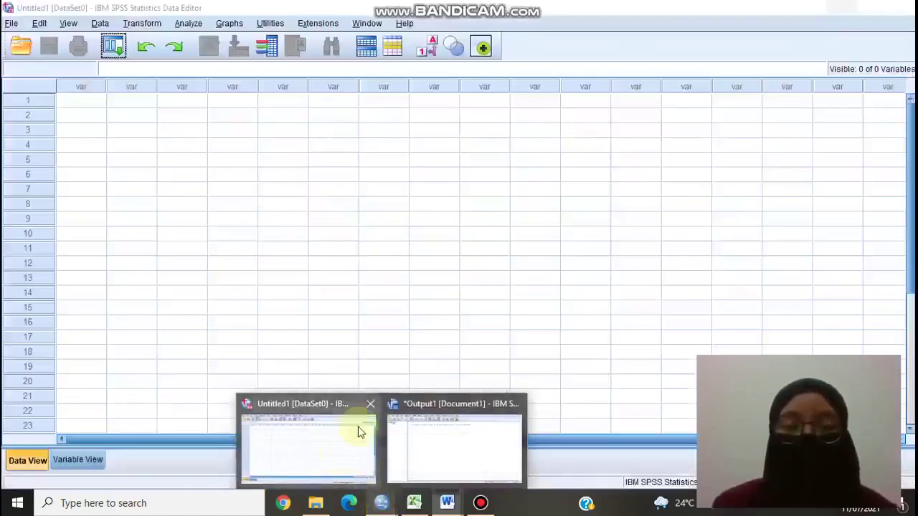
click(360, 431)
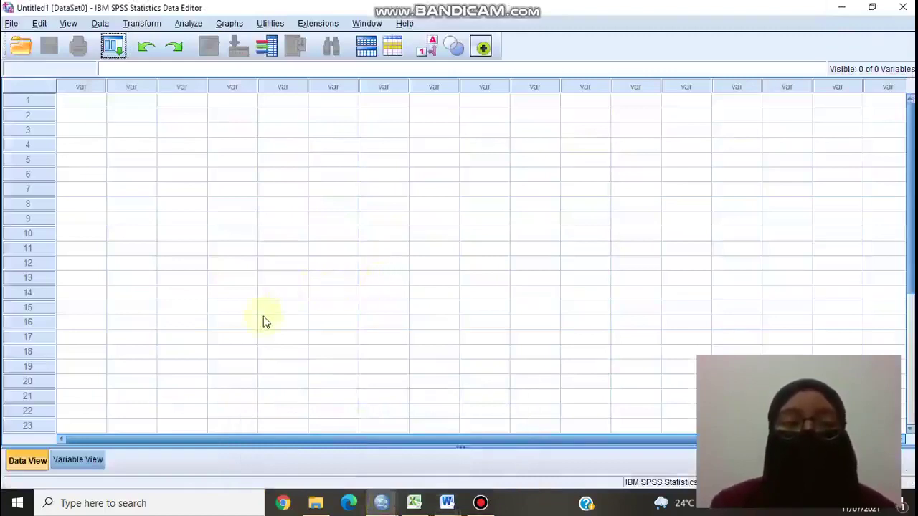
click(92, 462)
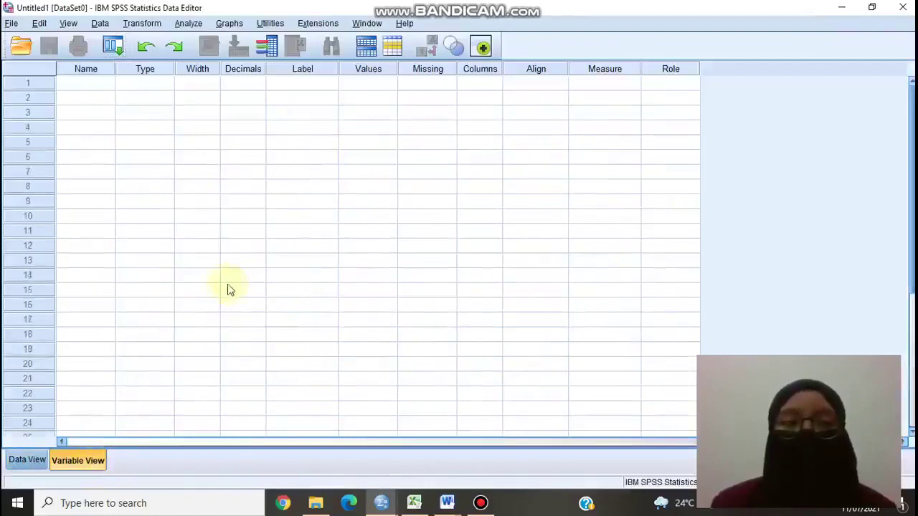
Define four variables named X1, X2, X3 and Y in the first four rows.
click(102, 86)
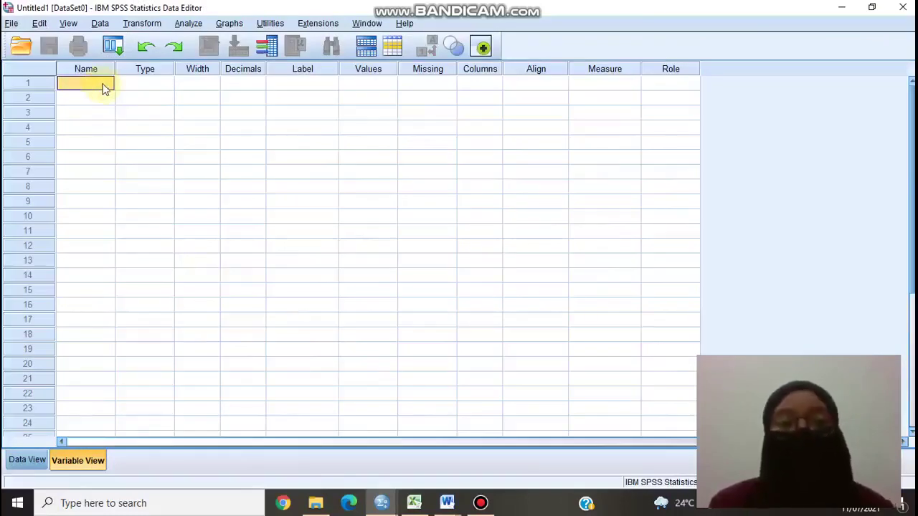
click(104, 85)
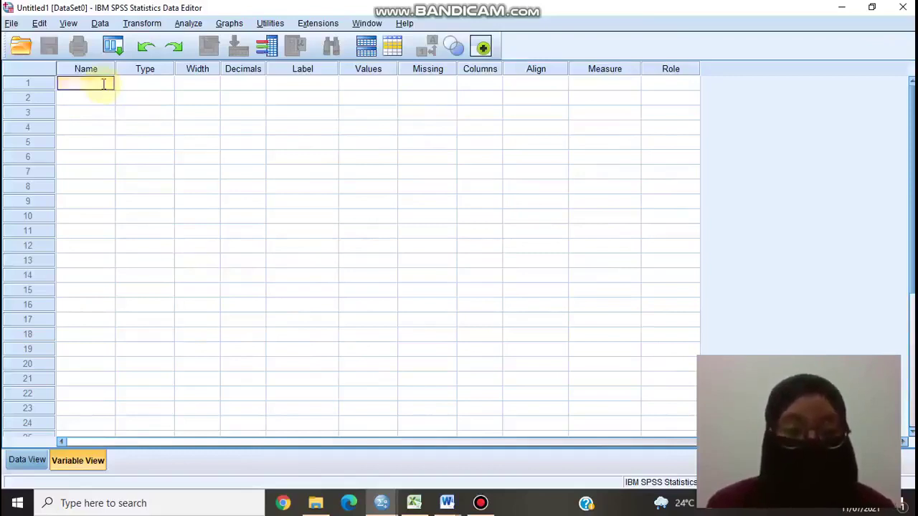
text(x)
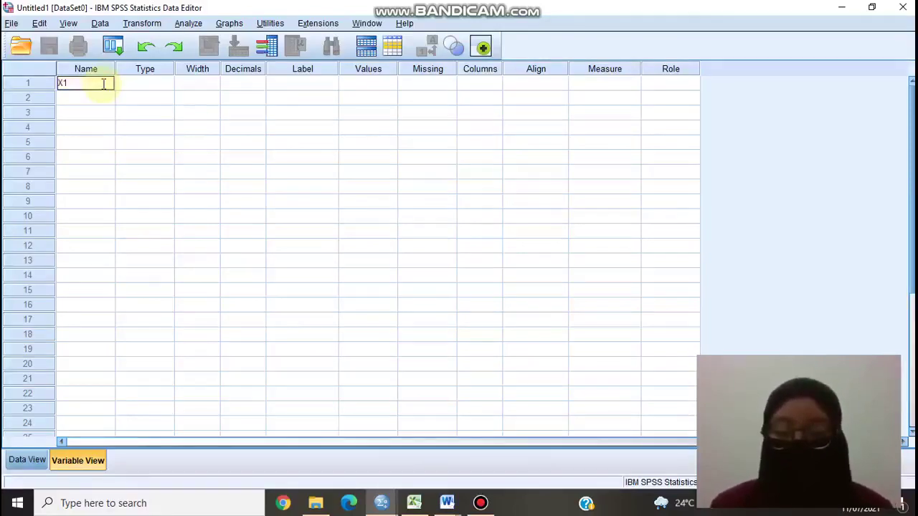
key(Return)
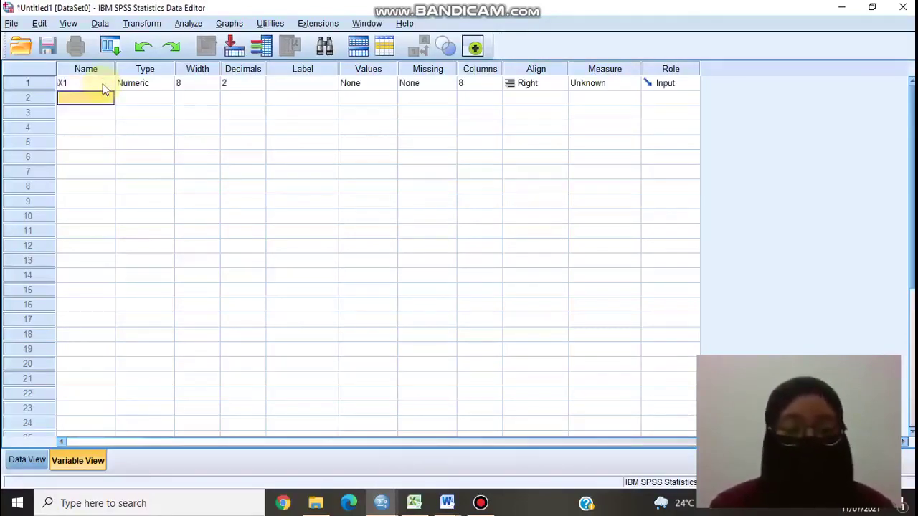
text(x)
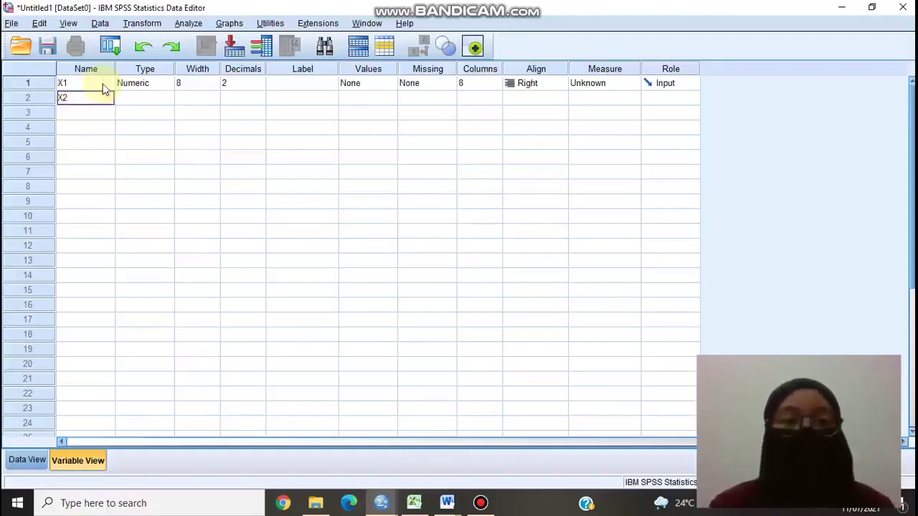
key(Return)
text(X3)
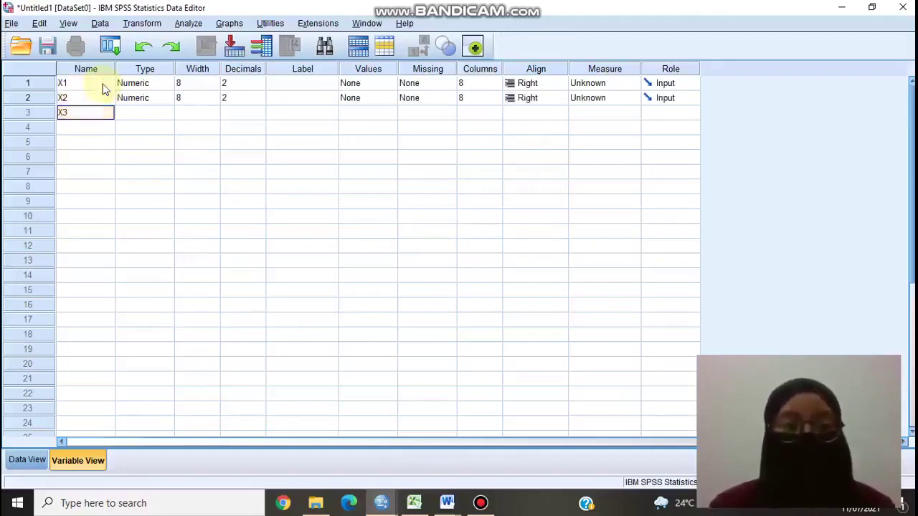
key(Return)
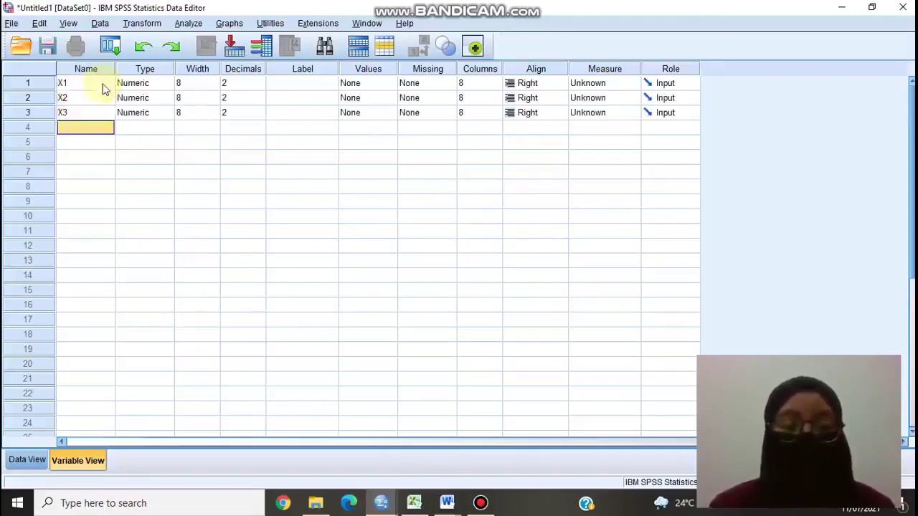
text(Y)
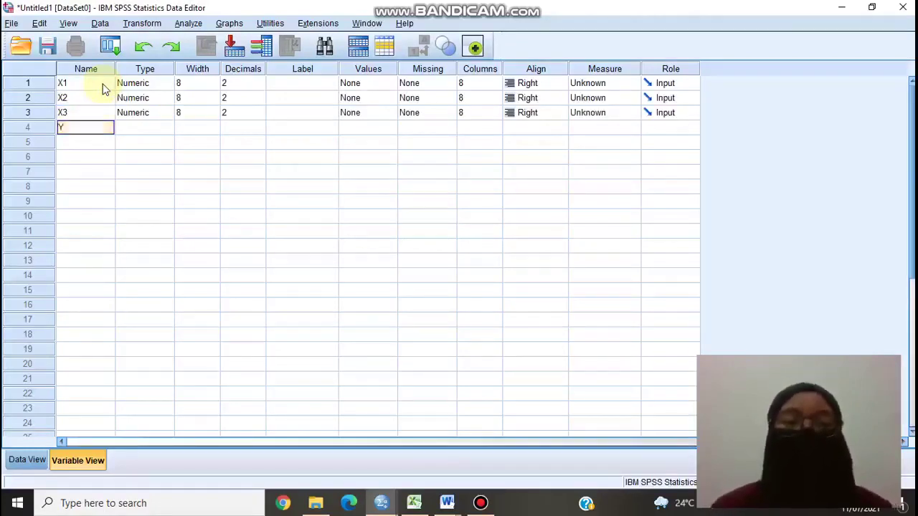
Check the variable descriptions in the Word document and label variable X1 "Penguasaan bahan ajar".
click(299, 86)
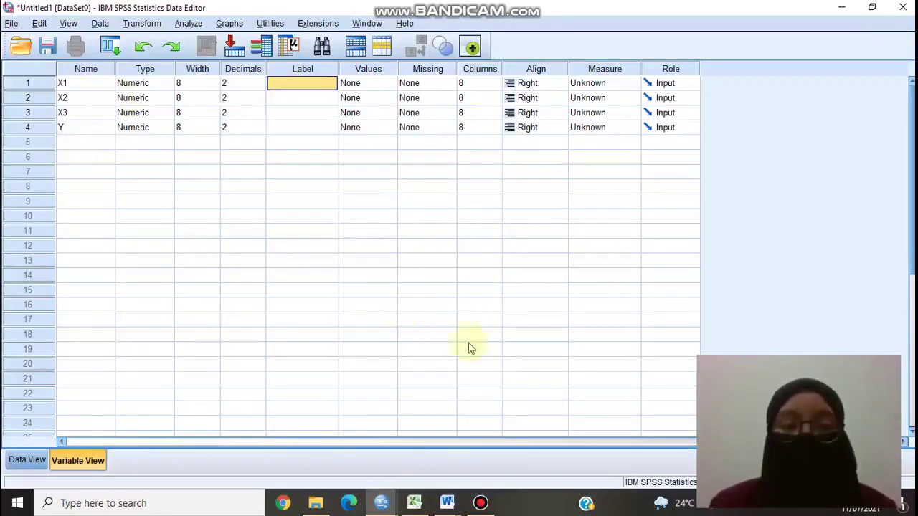
mouse_move(445, 510)
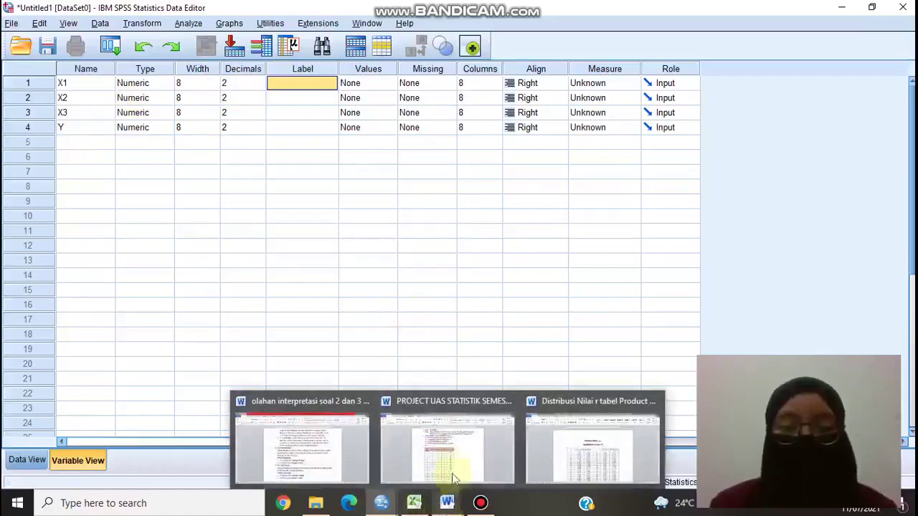
mouse_move(453, 467)
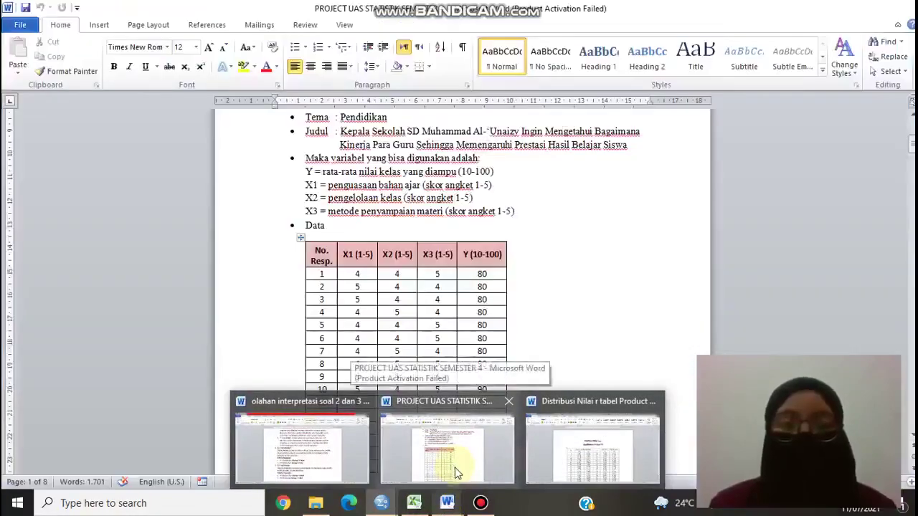
click(381, 503)
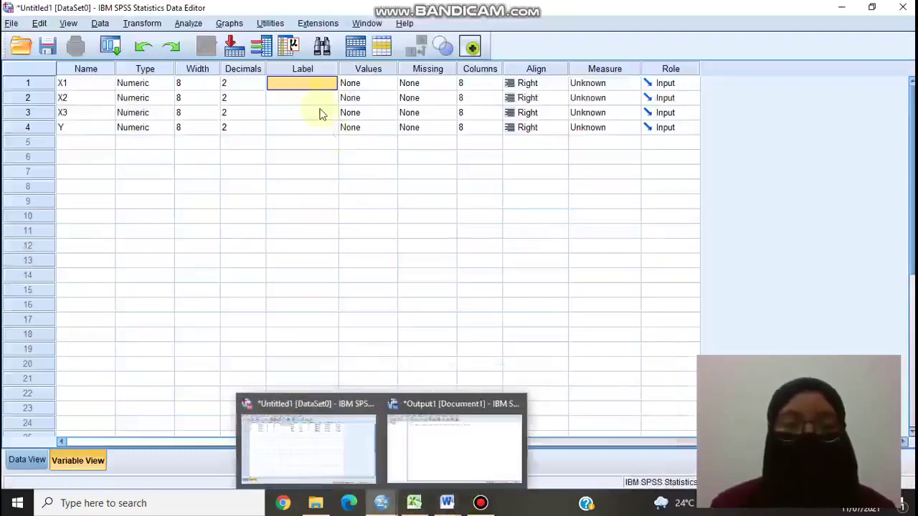
text(Pe)
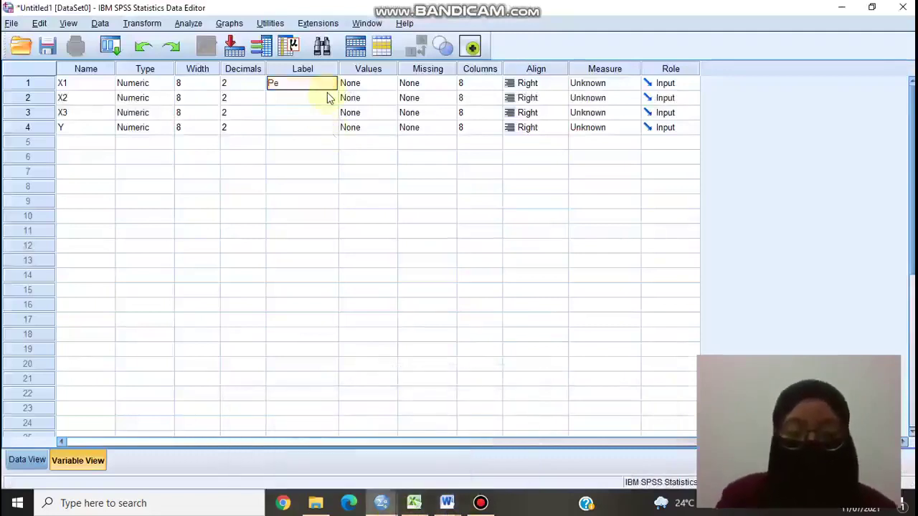
text(nguasaan)
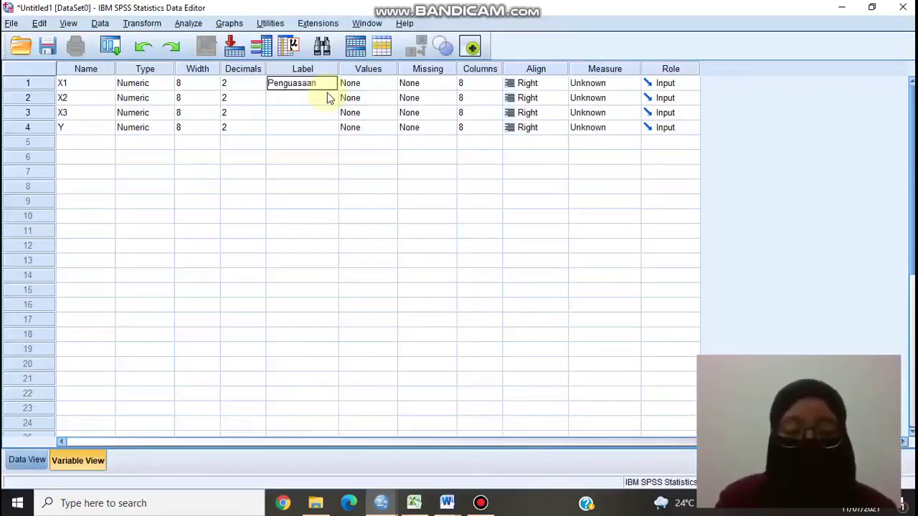
text( bahan ajar)
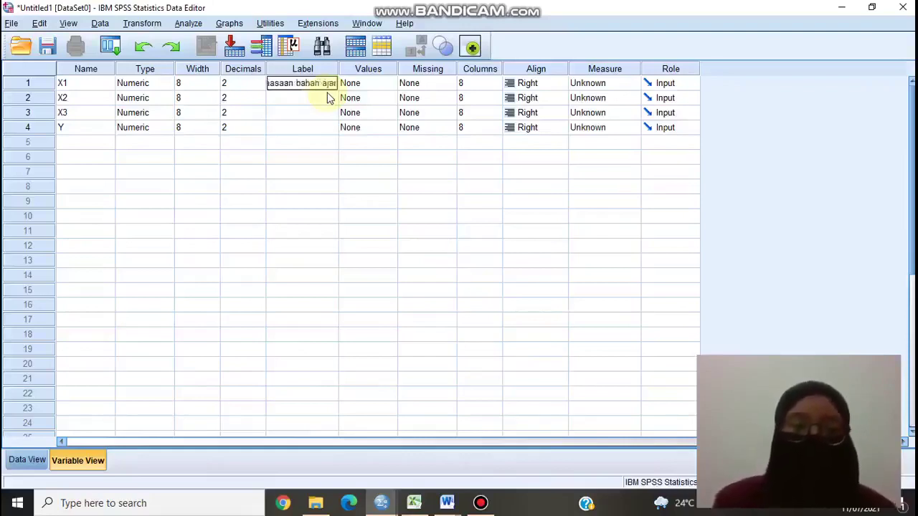
Label variable X2 "Pengelolaan kelas".
click(287, 102)
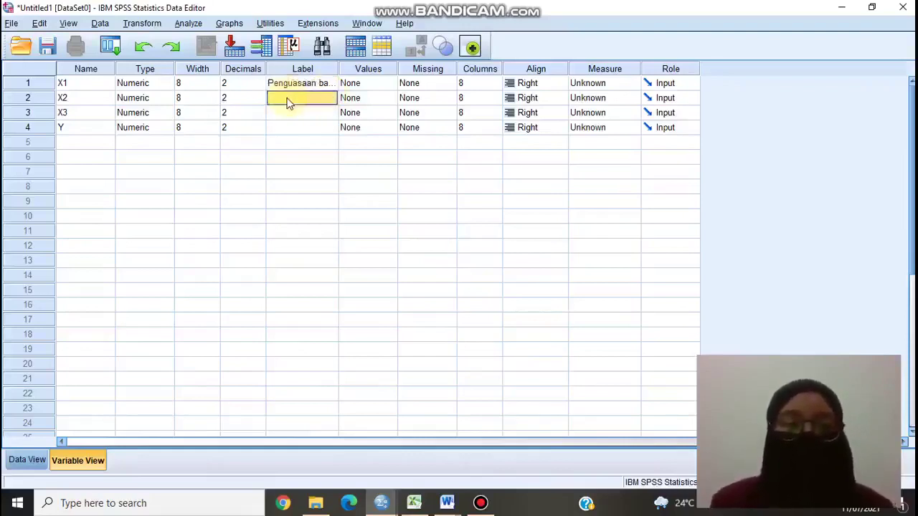
double_click(287, 103)
text(P)
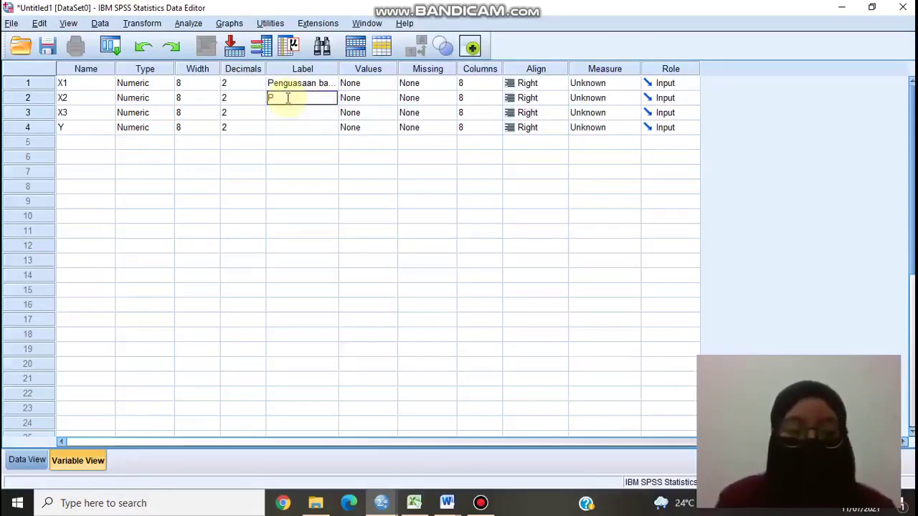
text(engelolaa)
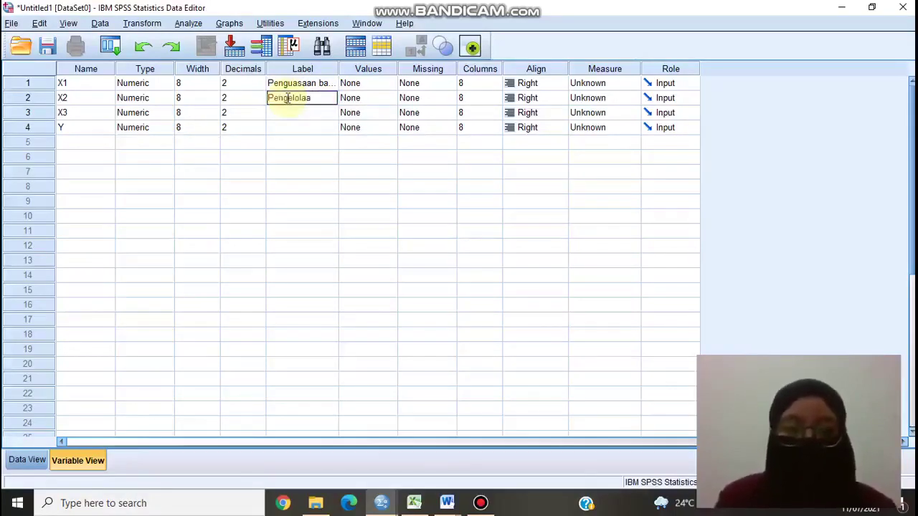
text(n kelas)
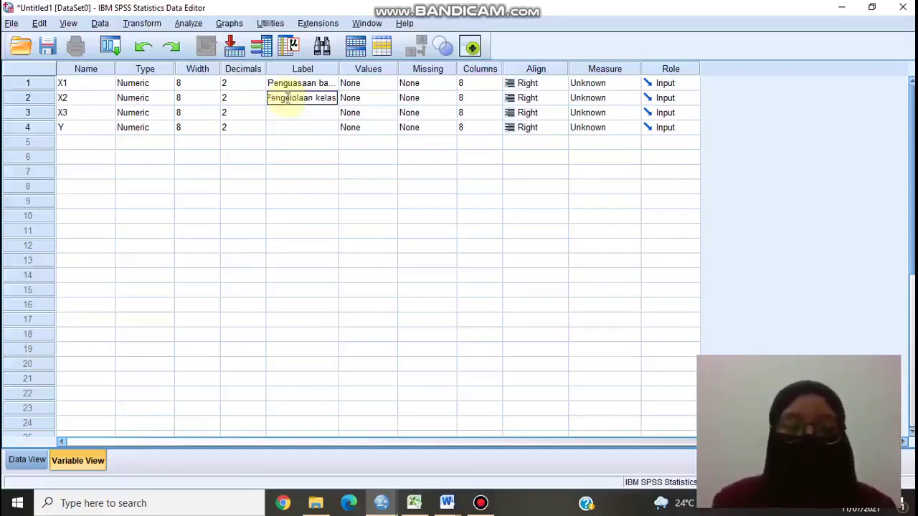
Label variable X3 "Metode penyampaian materi".
click(316, 114)
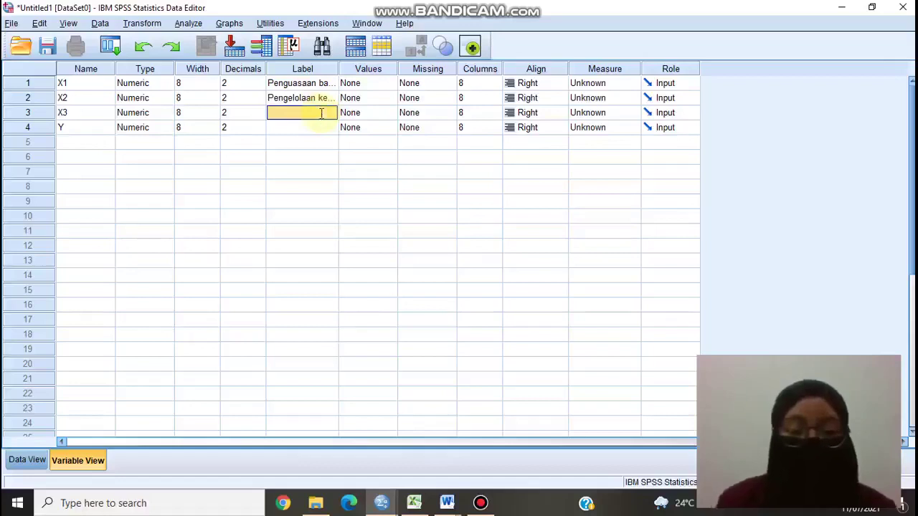
text(Metode penyam)
text(paia)
text(n)
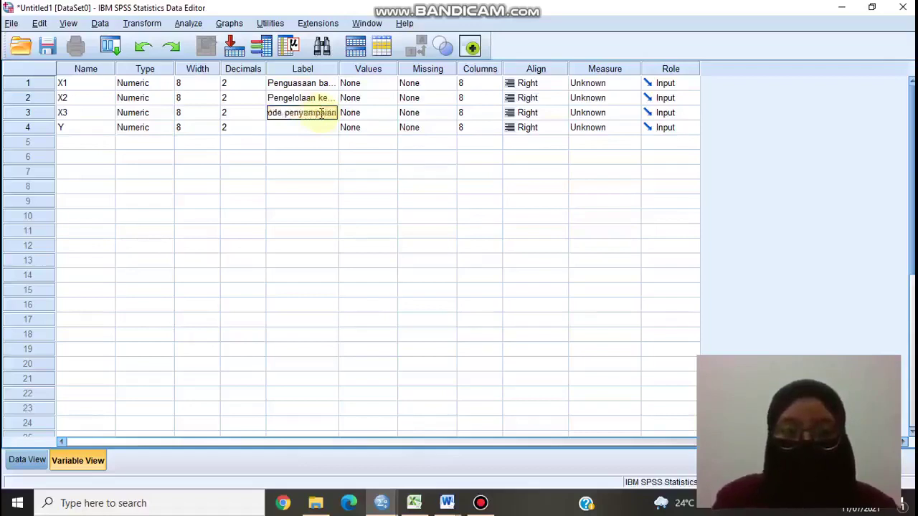
text( materi)
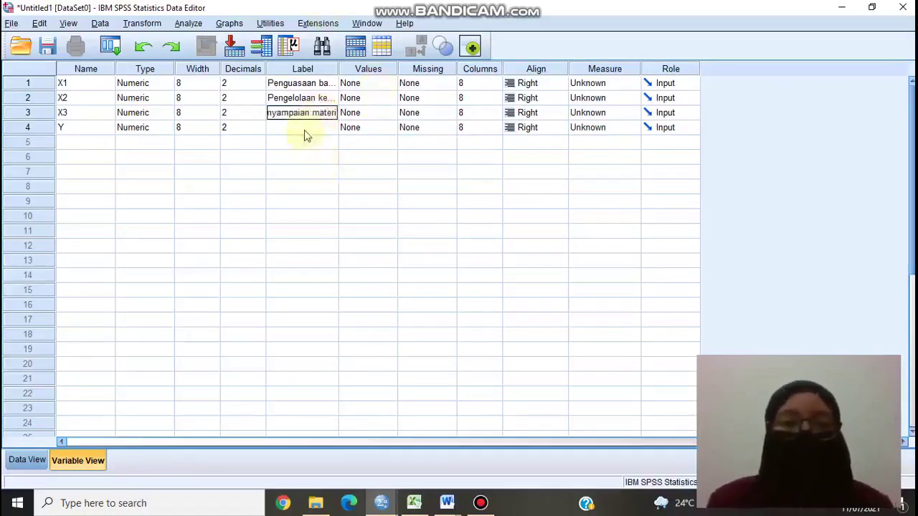
Label variable Y "Rata-rata nilai kelas yang diampu".
click(305, 131)
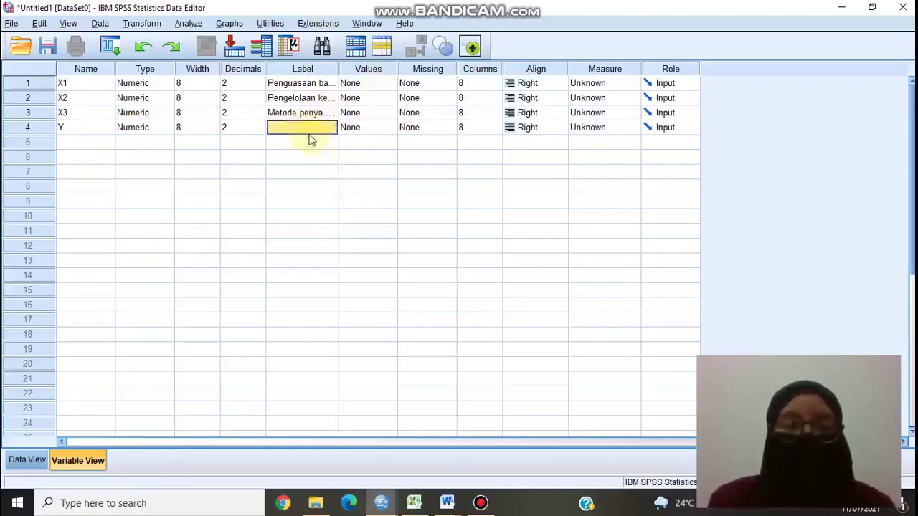
click(309, 136)
text(Rata)
text(-rata)
text( nilai kelas)
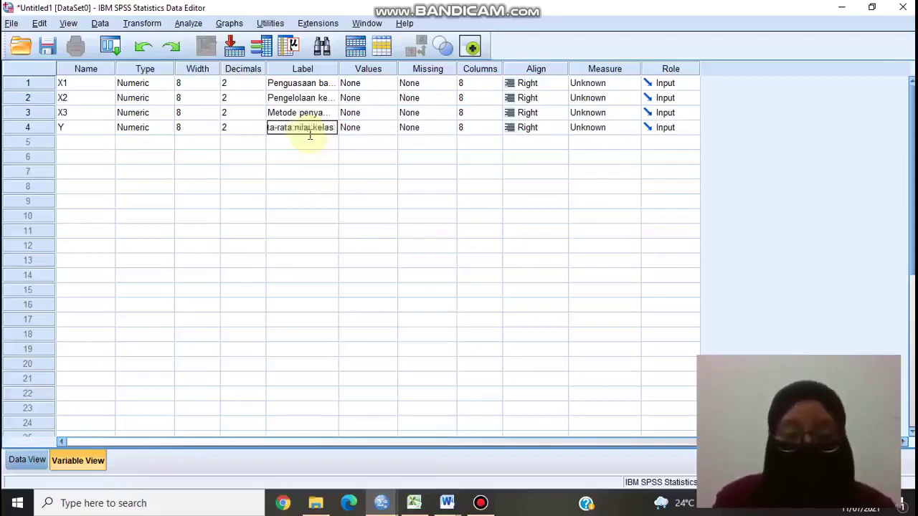
text( yang diam)
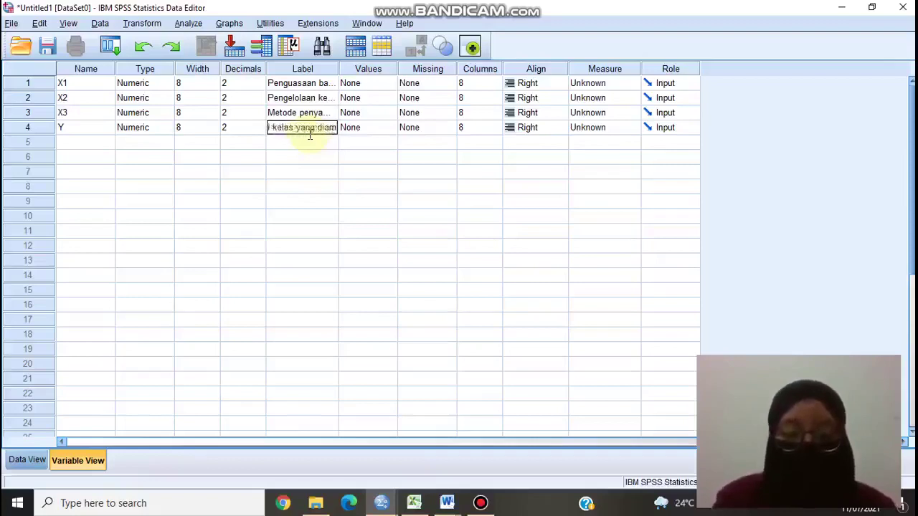
text(pu)
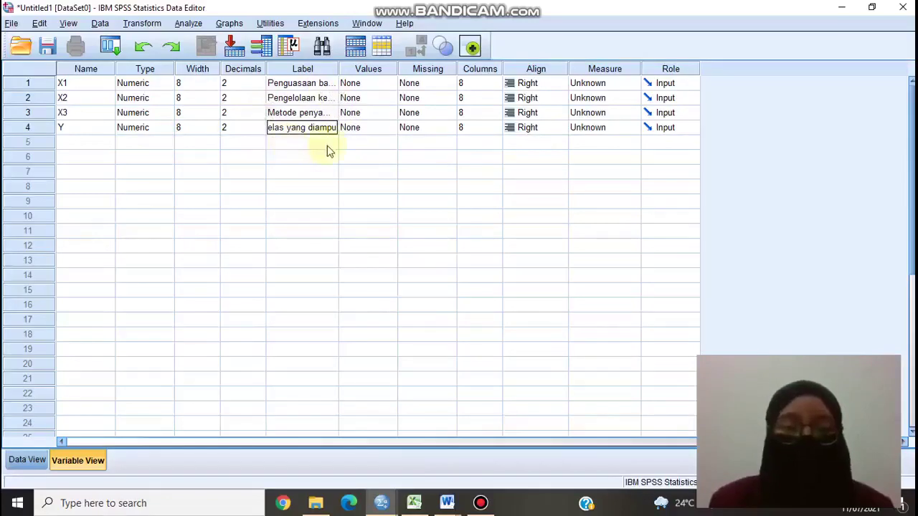
Show the empty data grid, switch to Excel and copy the X1, X2, X3 and Y scores in B2:E34 of the "data soal 1&2" sheet.
click(27, 462)
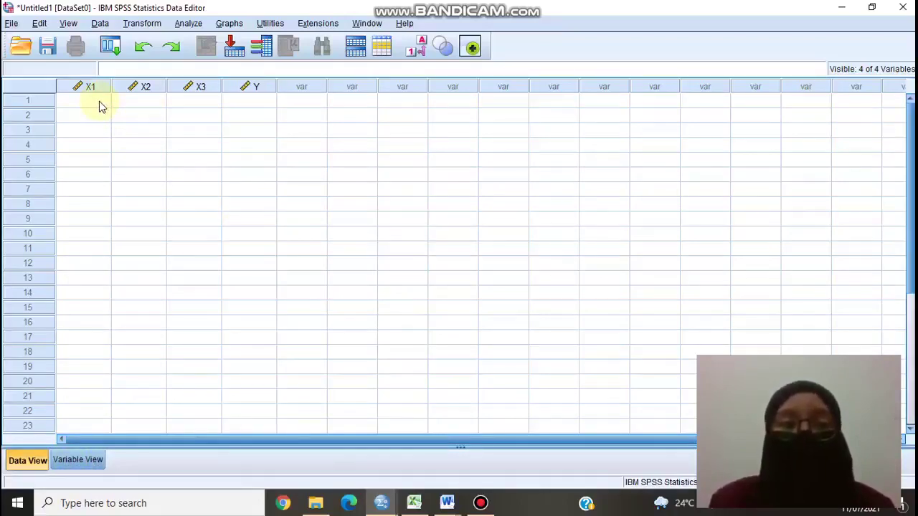
click(181, 135)
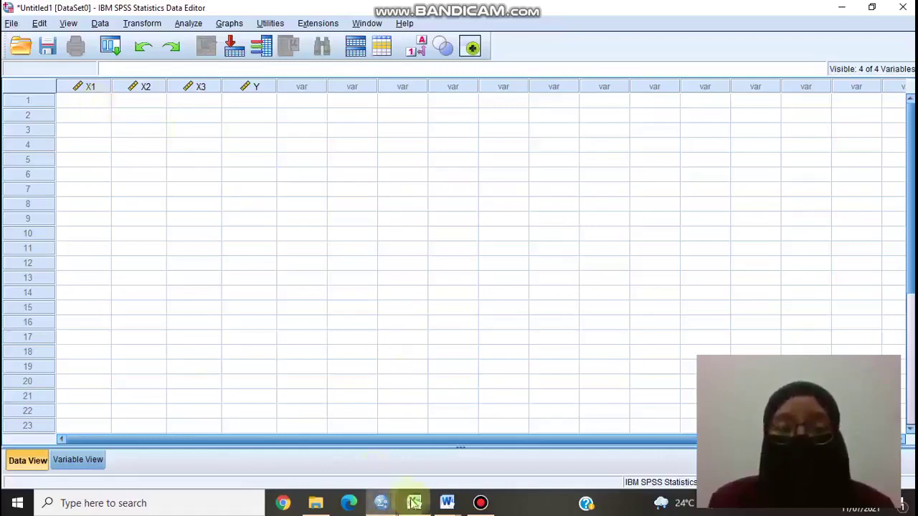
mouse_move(414, 504)
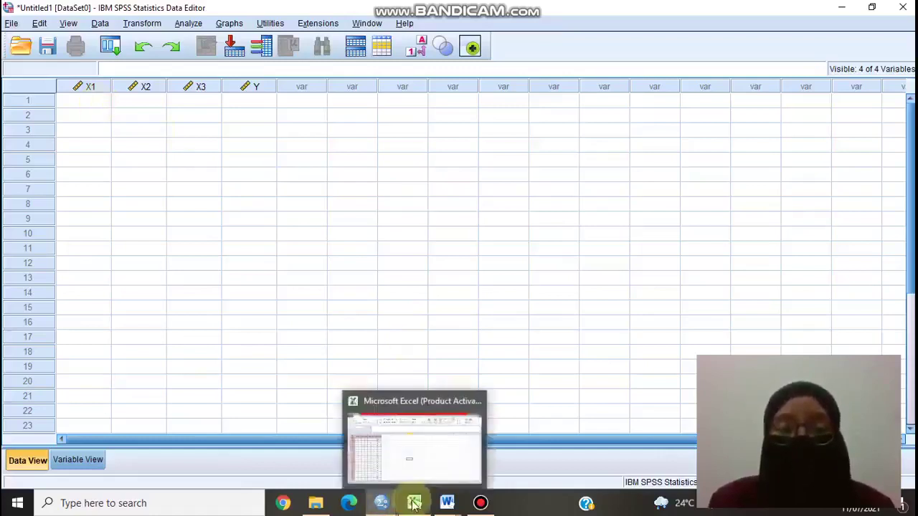
click(421, 459)
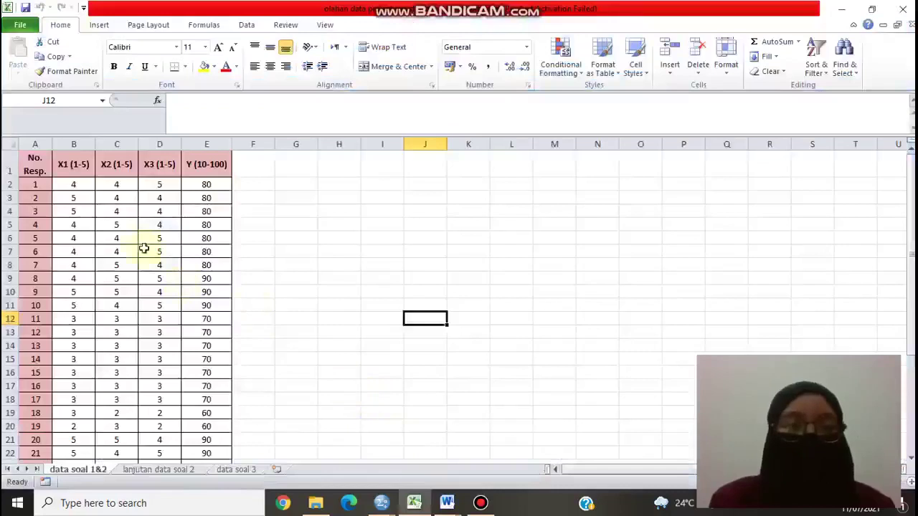
drag(74, 184, 75, 198)
drag(128, 239, 208, 439)
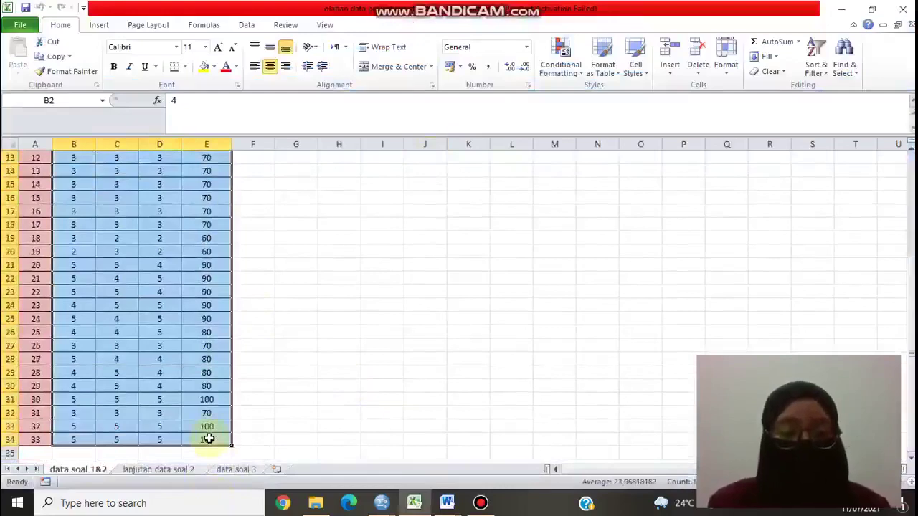
key(ctrl+c)
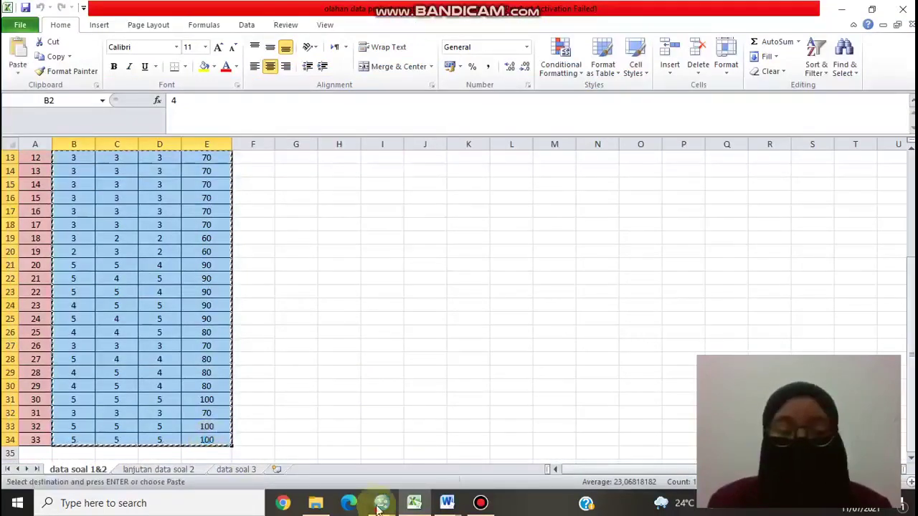
Switch to SPSS, paste the copied scores starting at row 1 of X1, and check all pasted rows.
click(381, 503)
click(297, 425)
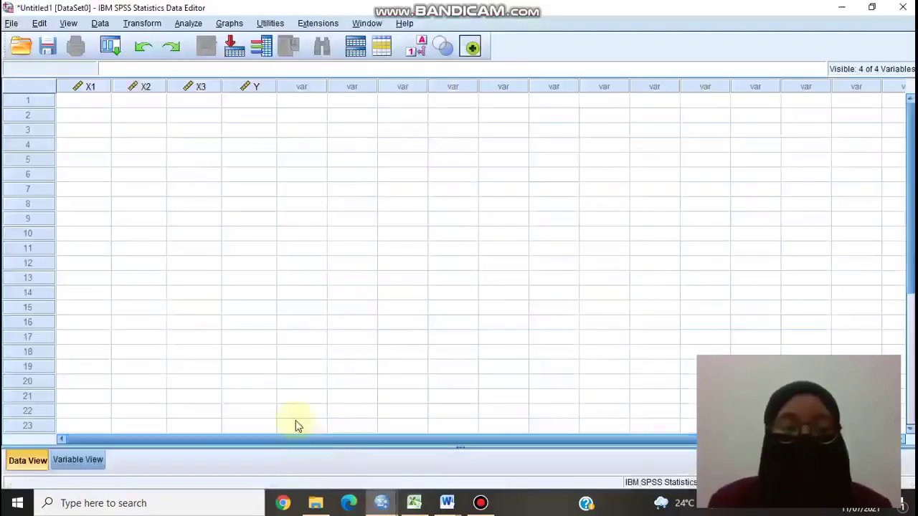
right_click(86, 105)
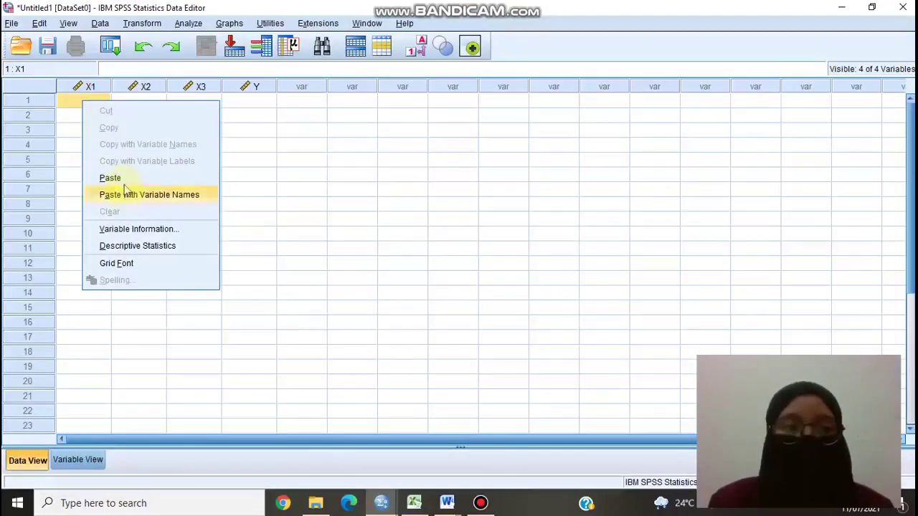
click(161, 179)
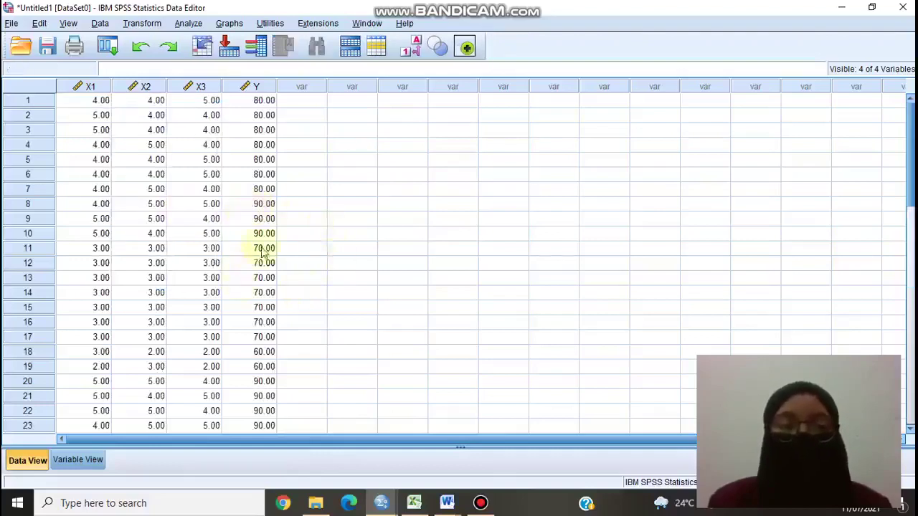
scroll(263, 246, down, 5)
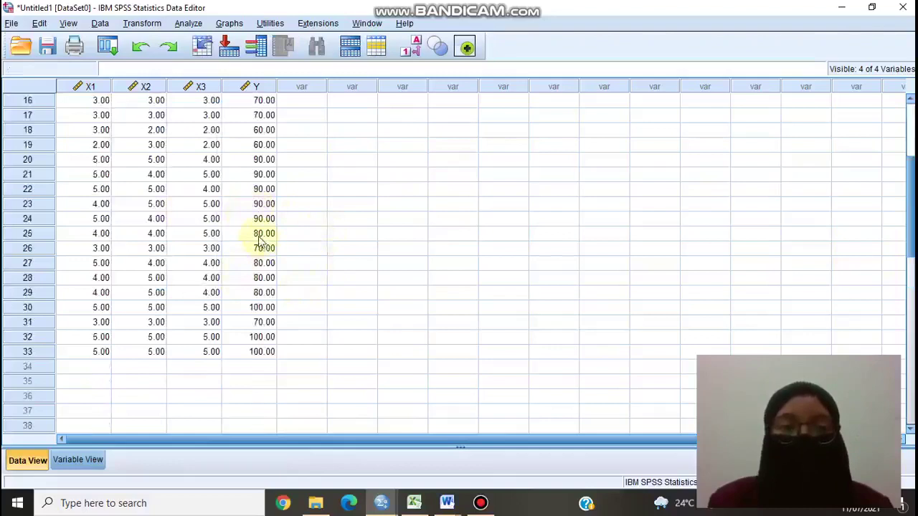
scroll(264, 243, up, 5)
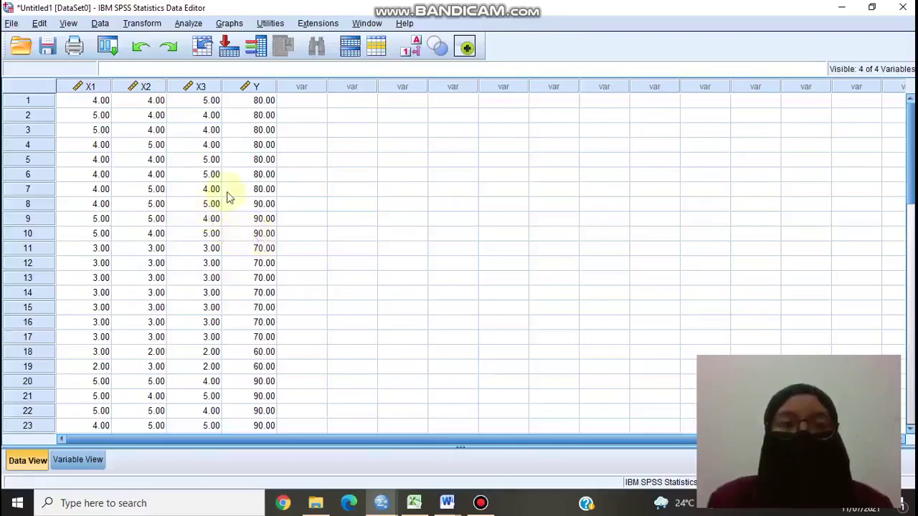
Start a Linear Regression and add X1, X2 and X3 as the independent variables.
click(189, 24)
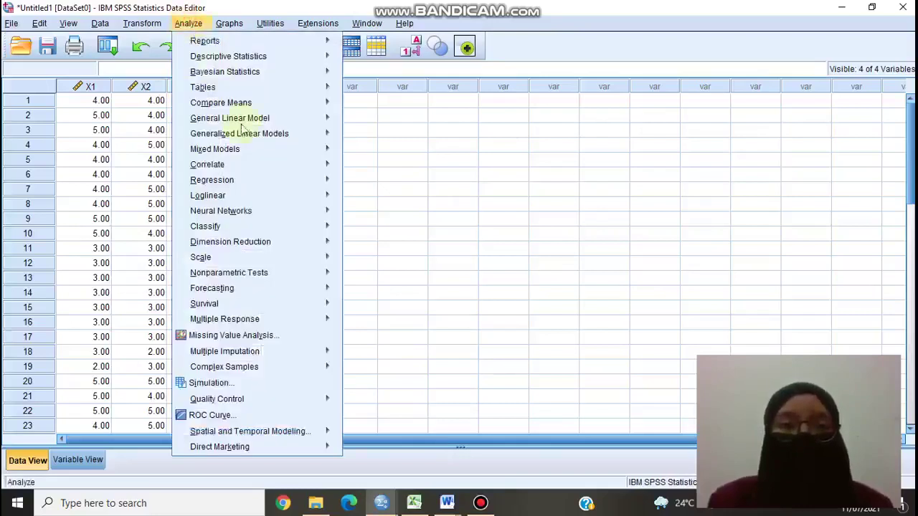
mouse_move(252, 187)
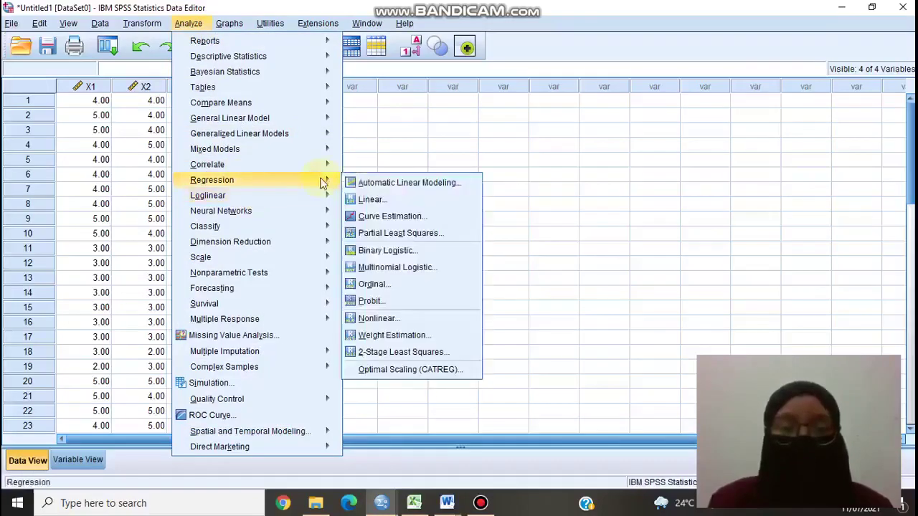
click(357, 200)
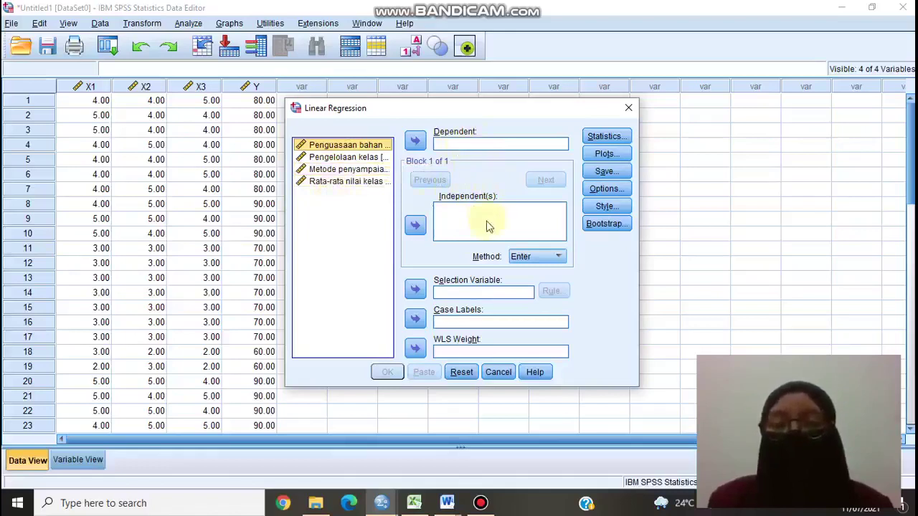
shift+click(358, 169)
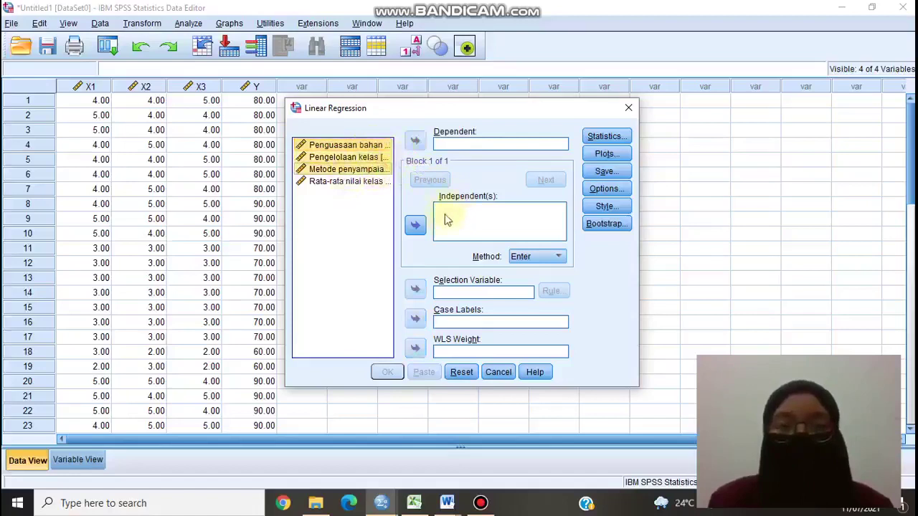
click(415, 225)
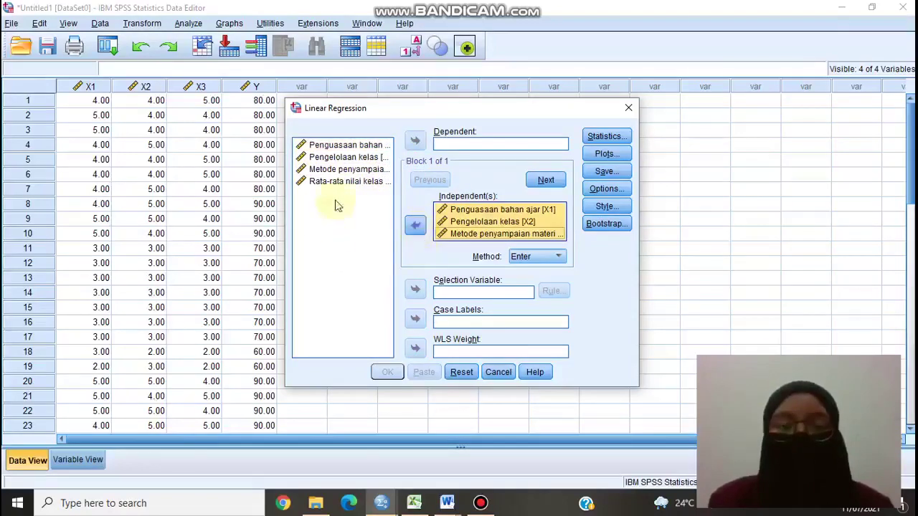
Set "Rata-rata nilai kelas yang diampu" (Y) as the dependent variable and run the regression with the Enter method.
click(351, 183)
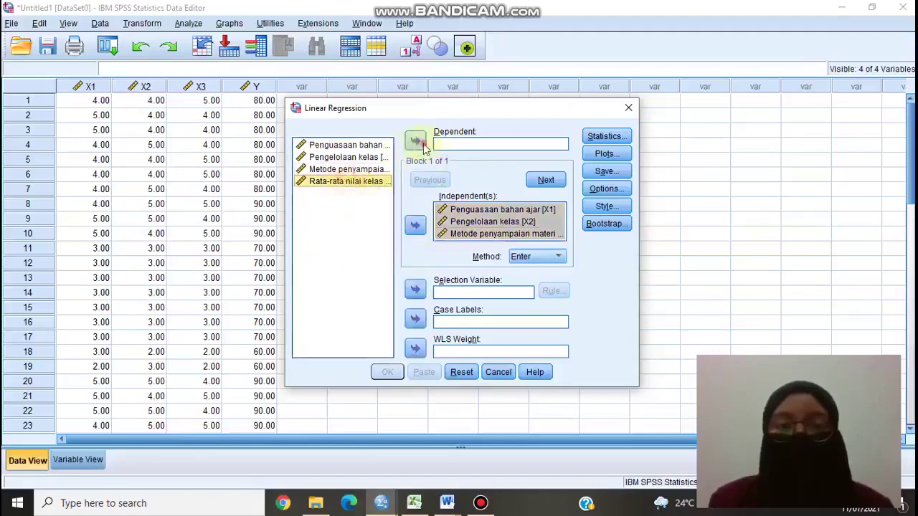
click(417, 141)
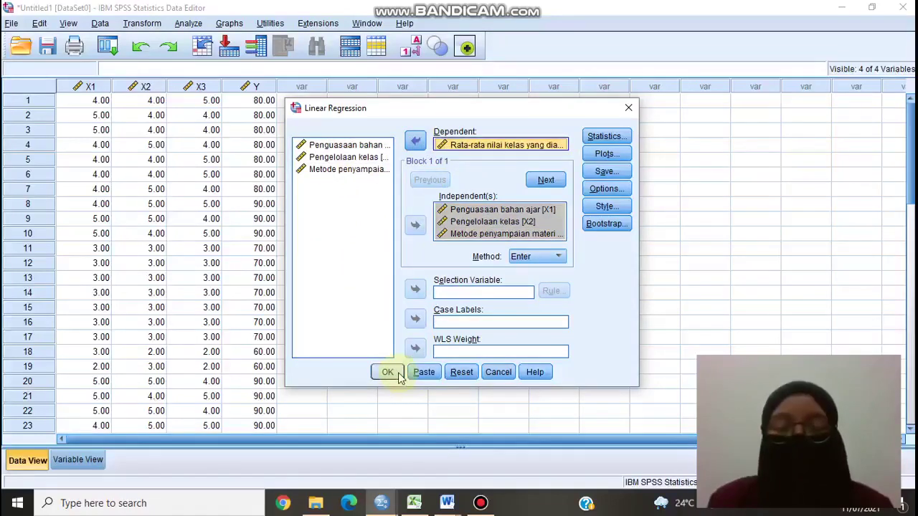
click(399, 376)
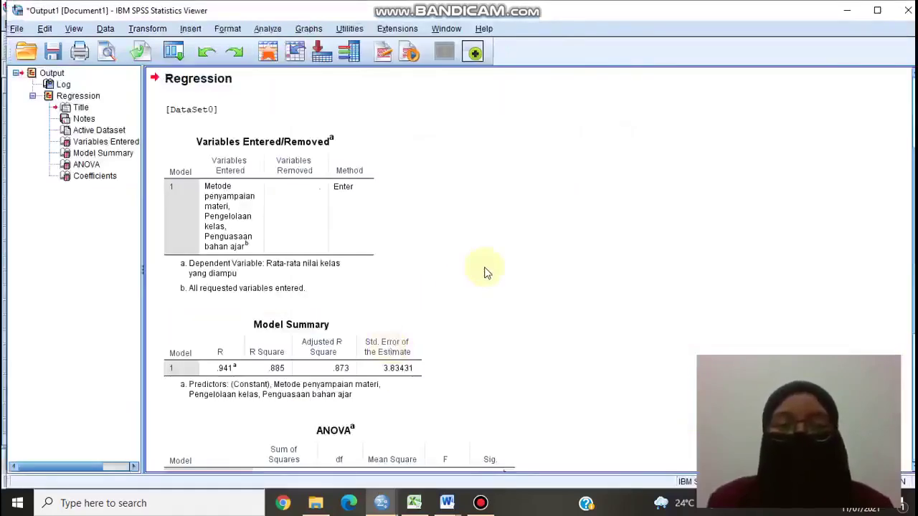
Examine the Variables Entered/Removed, Model Summary, ANOVA and Coefficients tables in the regression output.
scroll(485, 271, down, 3)
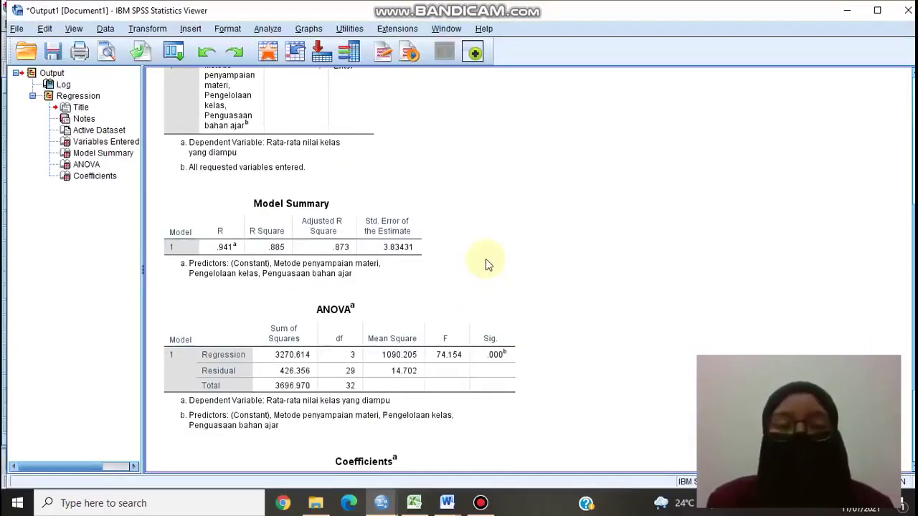
scroll(486, 259, down, 3)
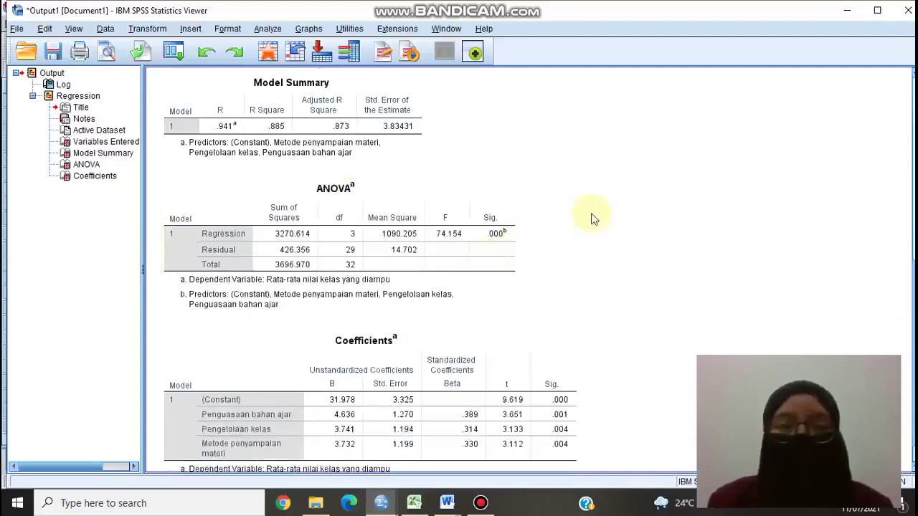
scroll(593, 218, down, 1)
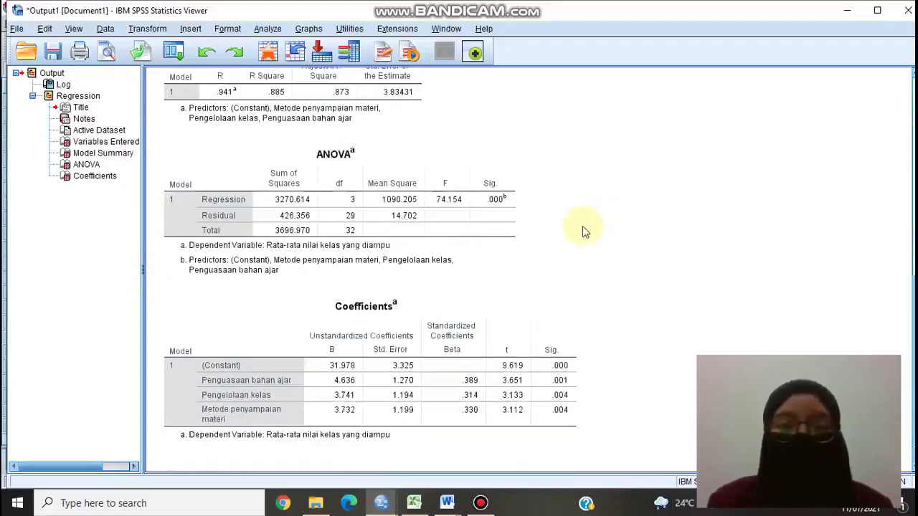
scroll(582, 226, up, 8)
scroll(583, 226, down, 5)
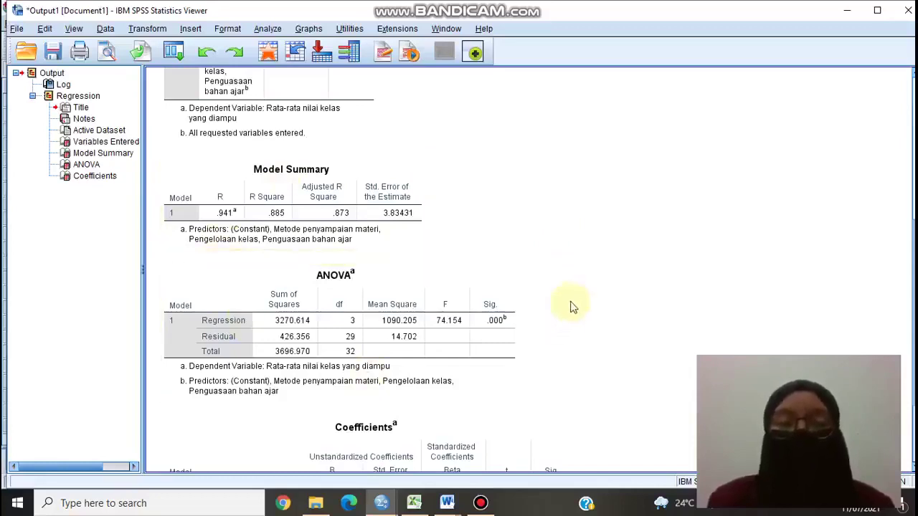
click(406, 214)
click(439, 214)
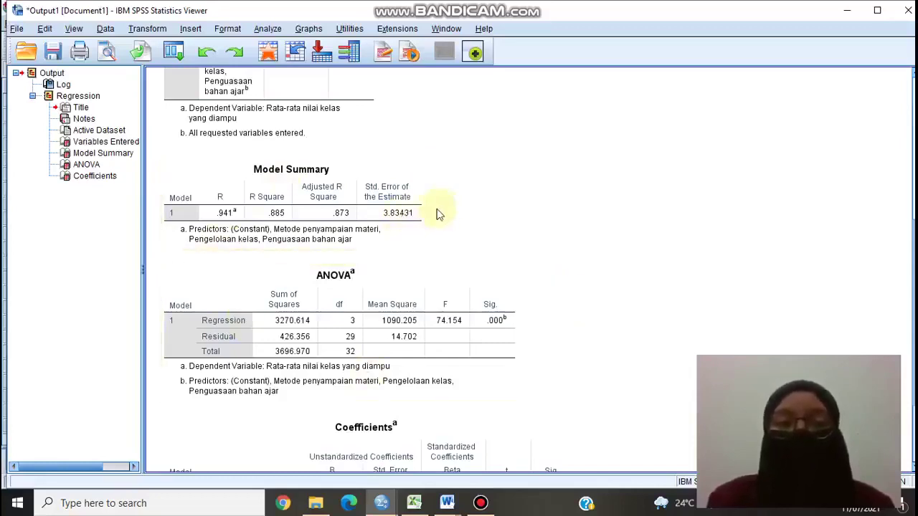
click(517, 401)
click(341, 185)
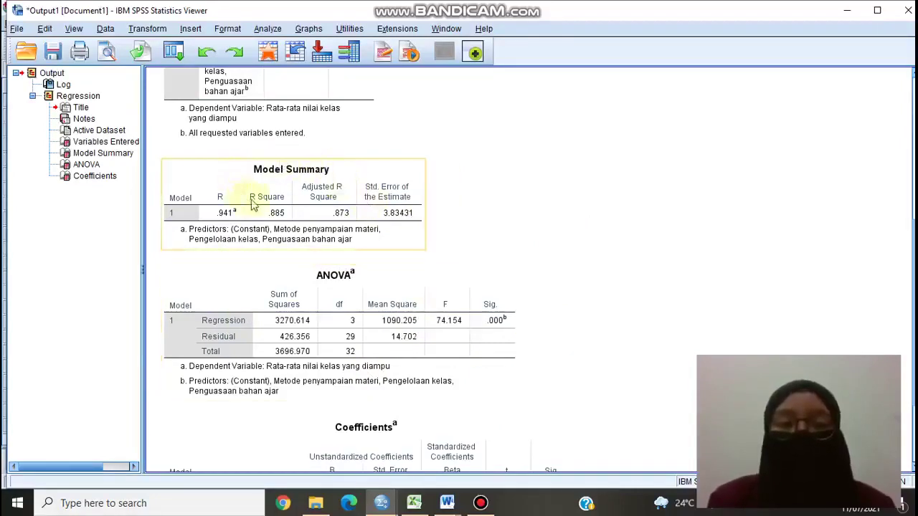
click(339, 299)
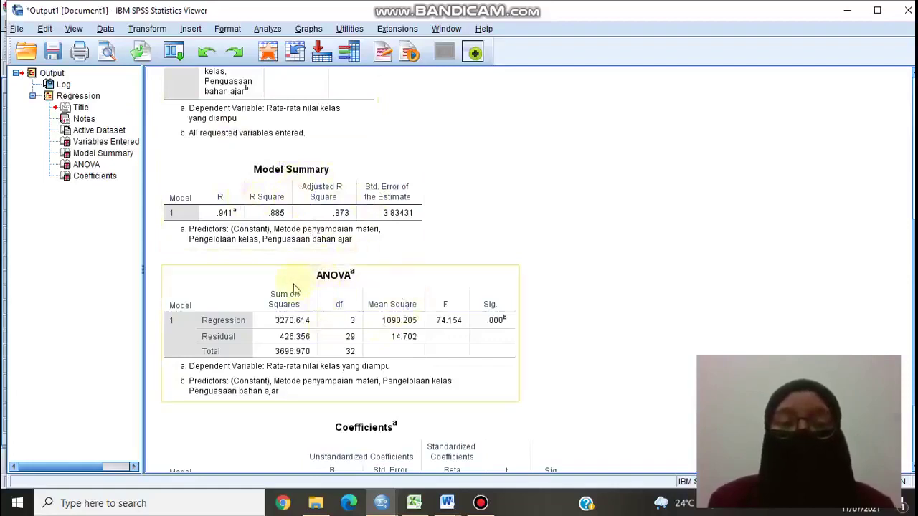
scroll(387, 300, down, 1)
scroll(388, 299, down, 1)
click(388, 300)
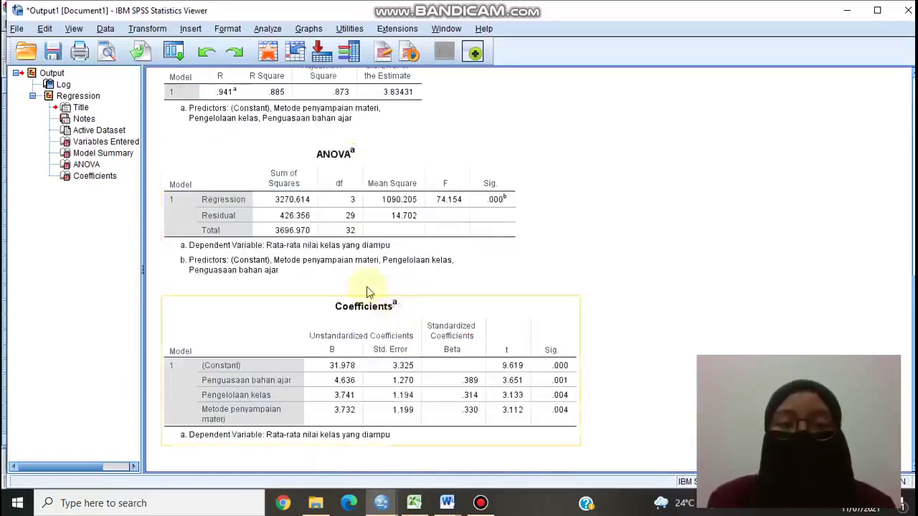
scroll(430, 308, up, 3)
click(434, 309)
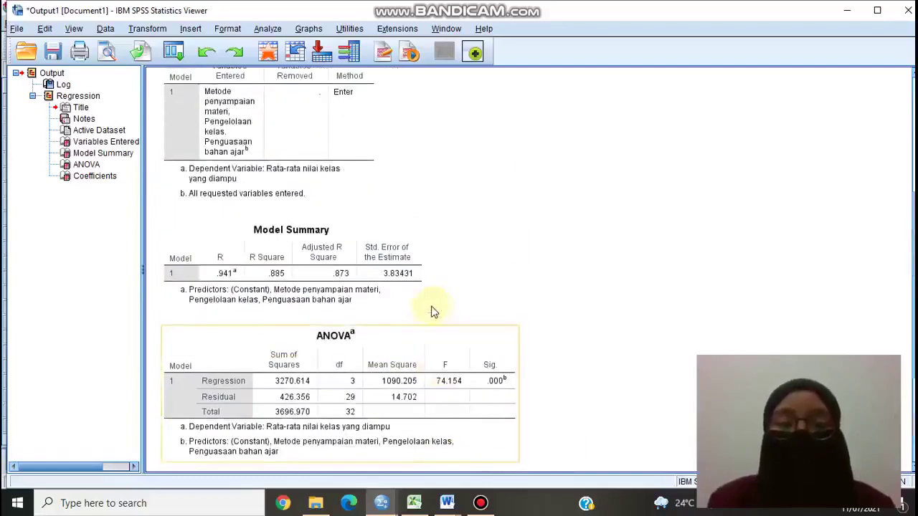
click(335, 282)
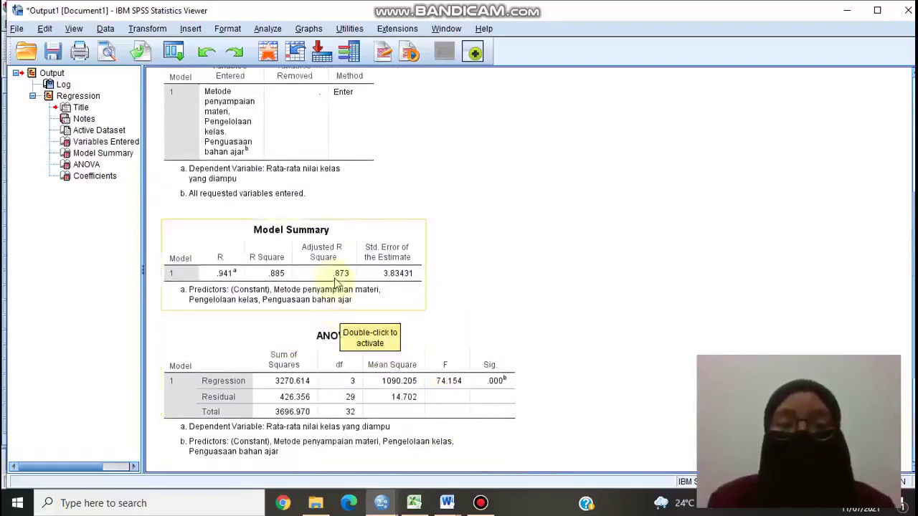
right_click(335, 282)
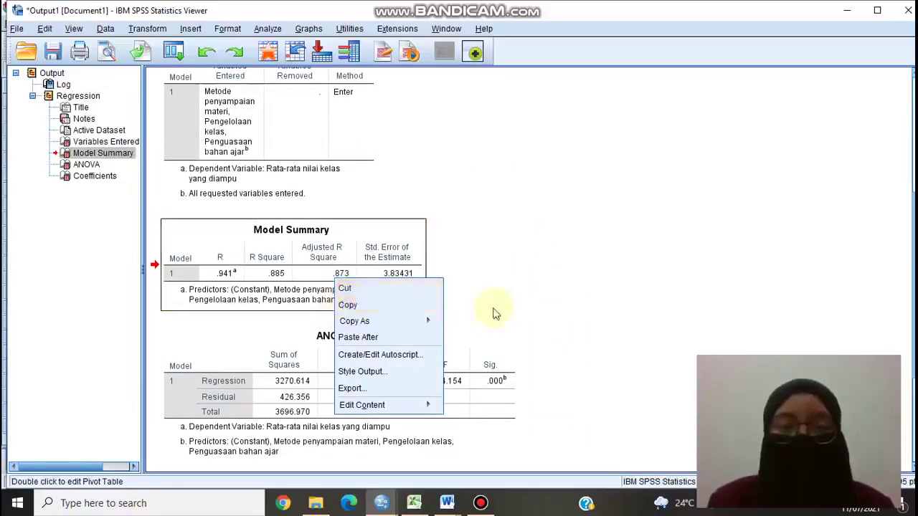
click(524, 302)
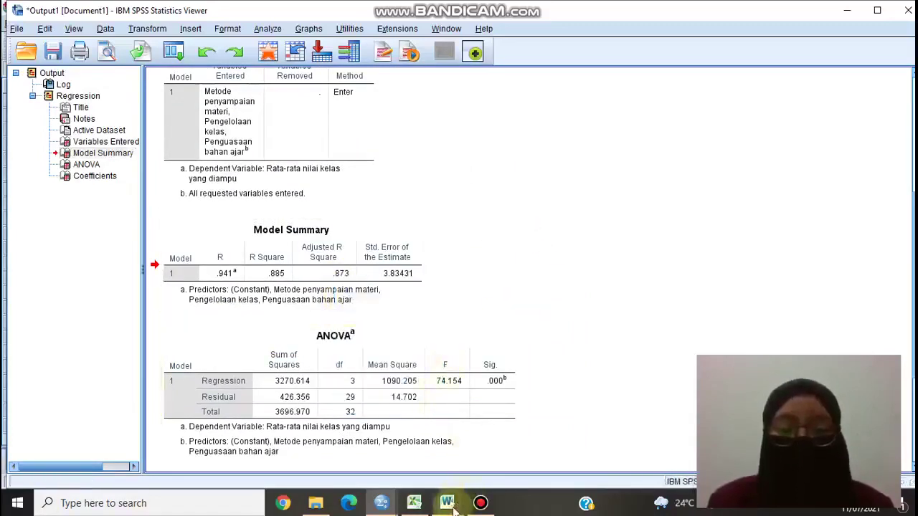
Switch to the PROJECT UAS STATISTIK document in Word and review the Model Summary table and its interpretation under "Uji Regresi Berganda".
mouse_move(454, 509)
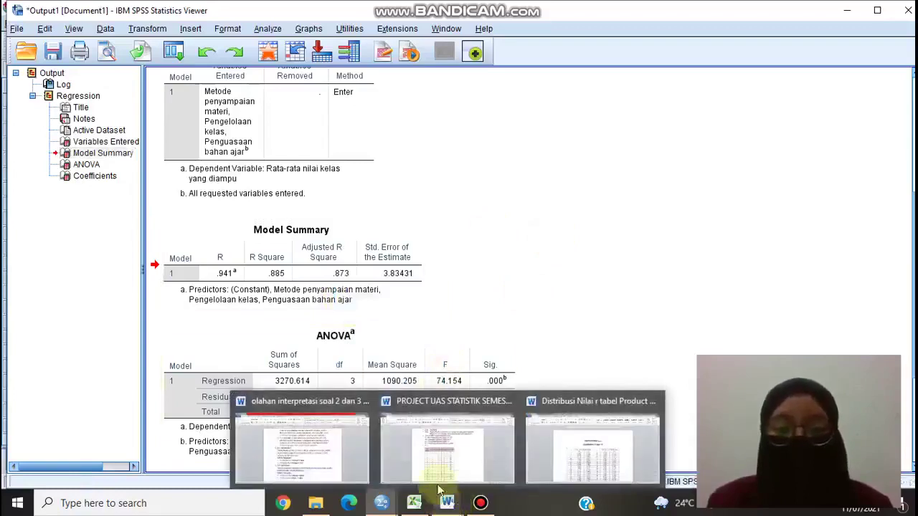
click(436, 448)
scroll(428, 357, down, 12)
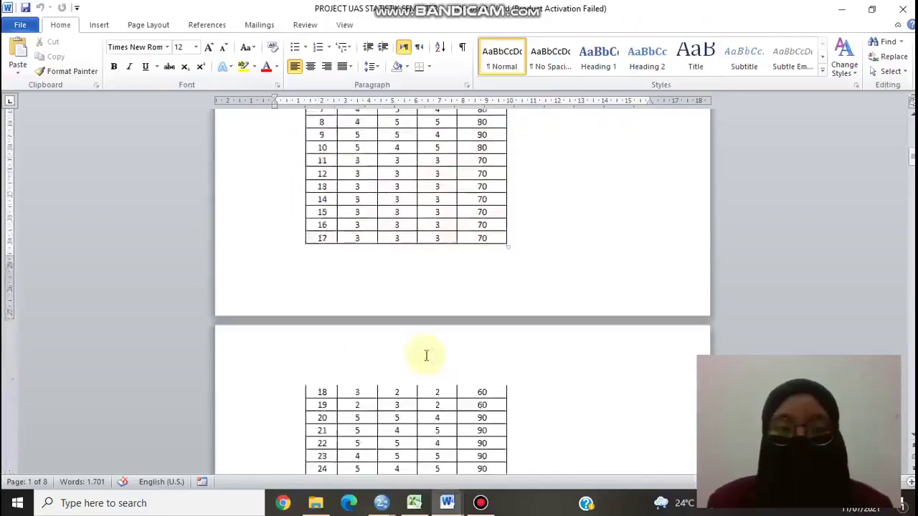
scroll(426, 356, down, 6)
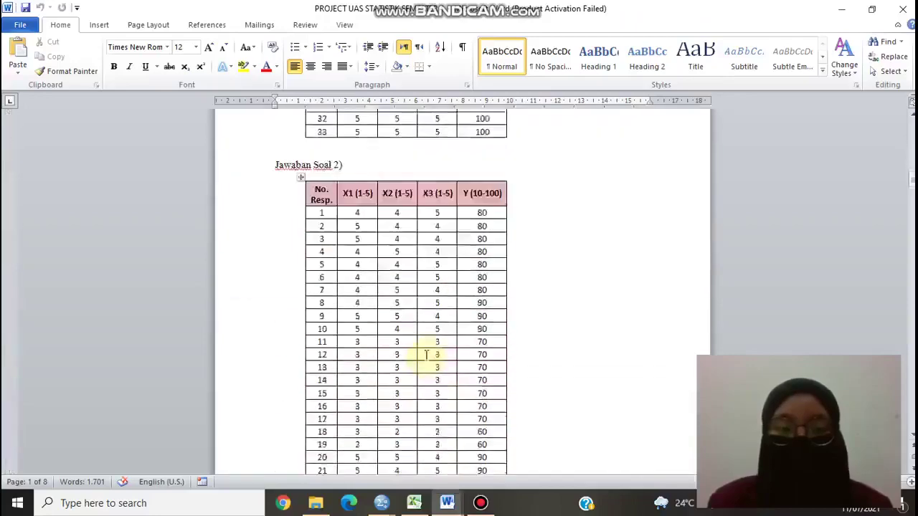
scroll(426, 356, down, 11)
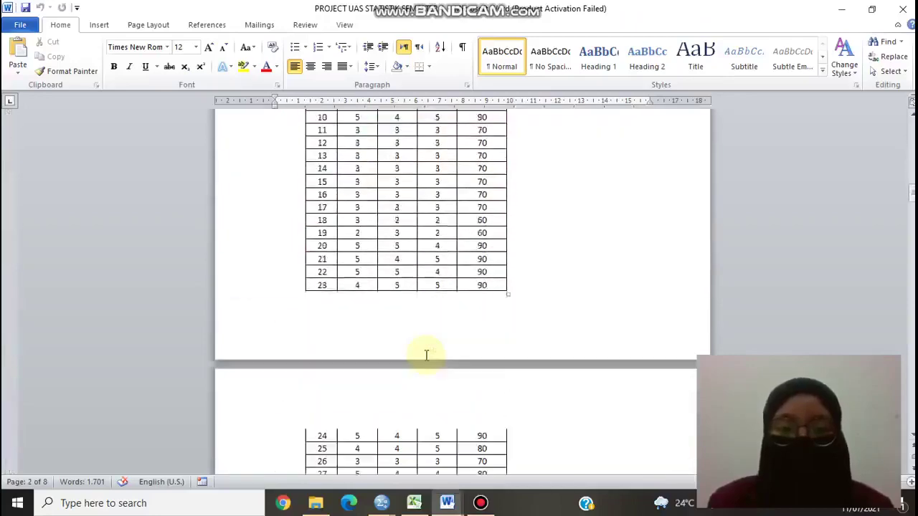
scroll(427, 356, down, 1)
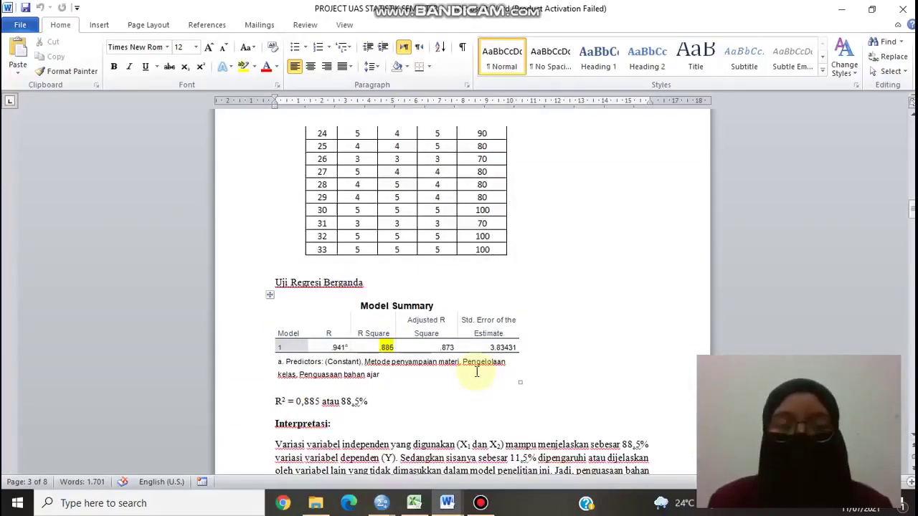
scroll(473, 367, down, 1)
scroll(463, 344, down, 1)
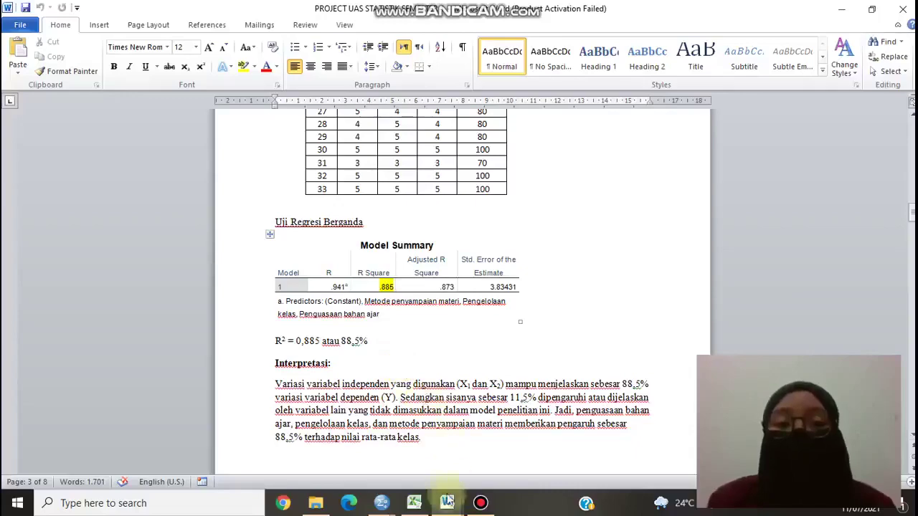
Switch to the "olahan interpretasi soal 2 dan 3" document and read the coefficient of determination (R-Square) guidelines.
mouse_move(448, 500)
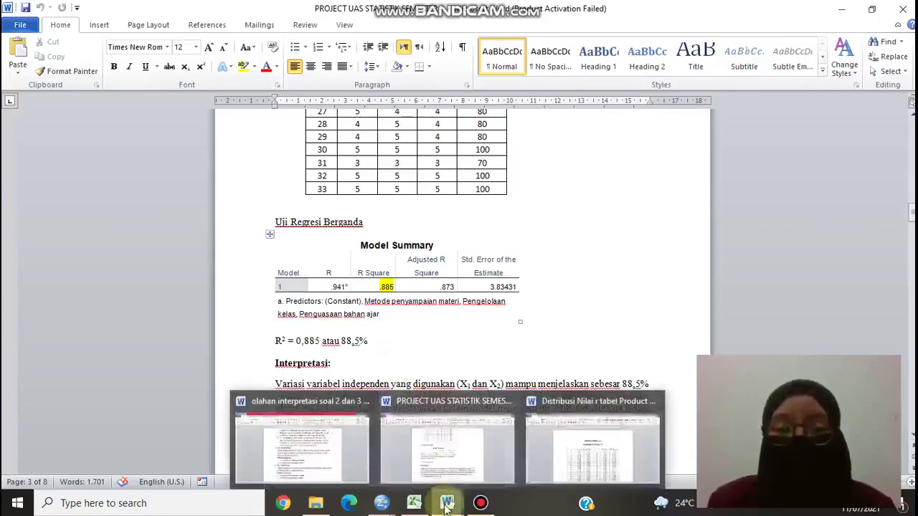
click(343, 447)
scroll(449, 262, up, 1)
scroll(449, 263, up, 3)
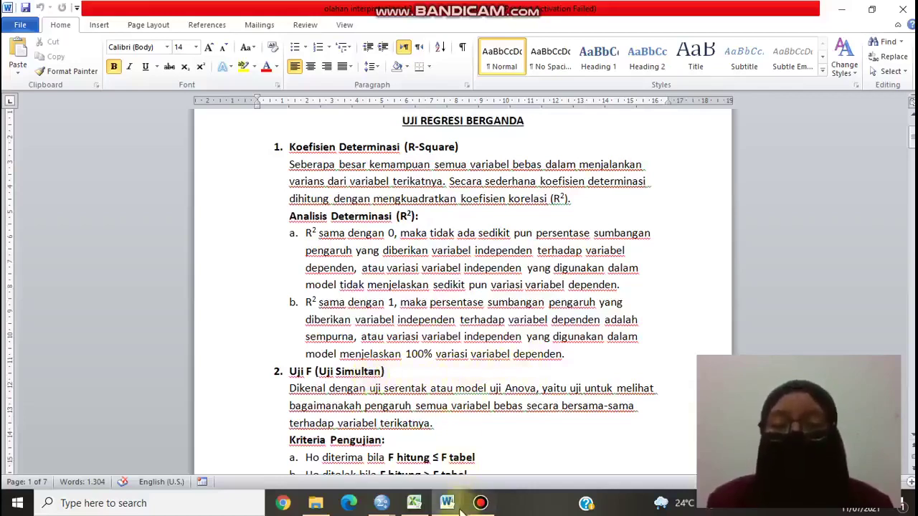
Return to the project document and replace "dan" between X1 and X2 with a comma in the R² interpretation paragraph.
mouse_move(455, 508)
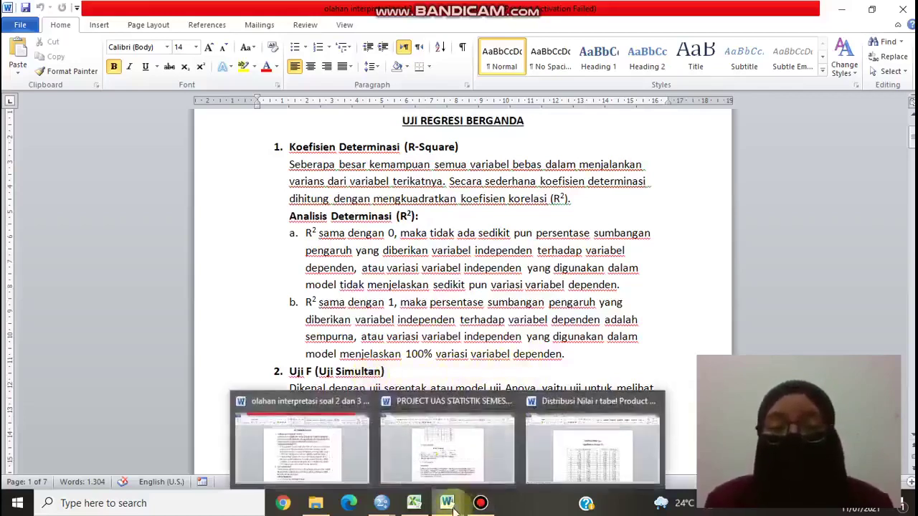
click(453, 449)
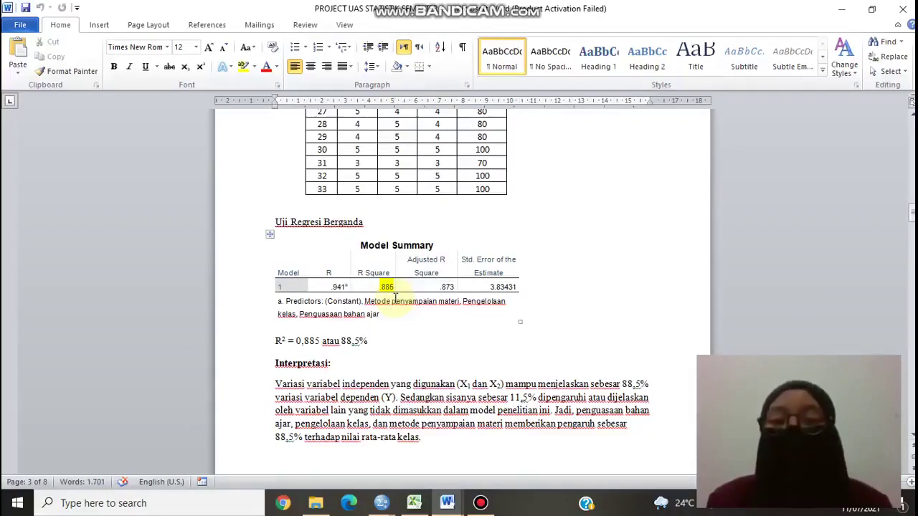
scroll(352, 395, down, 2)
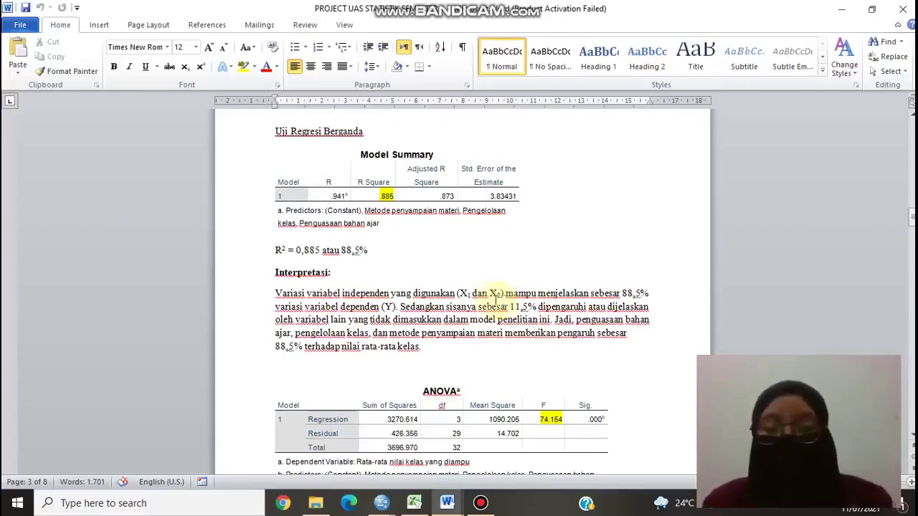
click(490, 294)
key(BackSpace)
key(BackSpace)
key(BackSpace)
key(BackSpace)
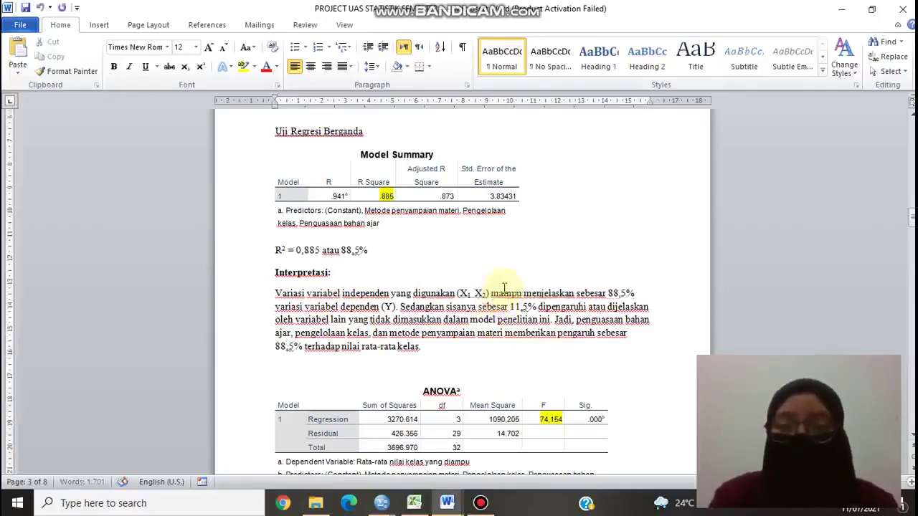
key(BackSpace)
text(,)
Add a comma and X3, with the 3 as subscript, after X2 in the interpretation's list of independent variables.
click(486, 294)
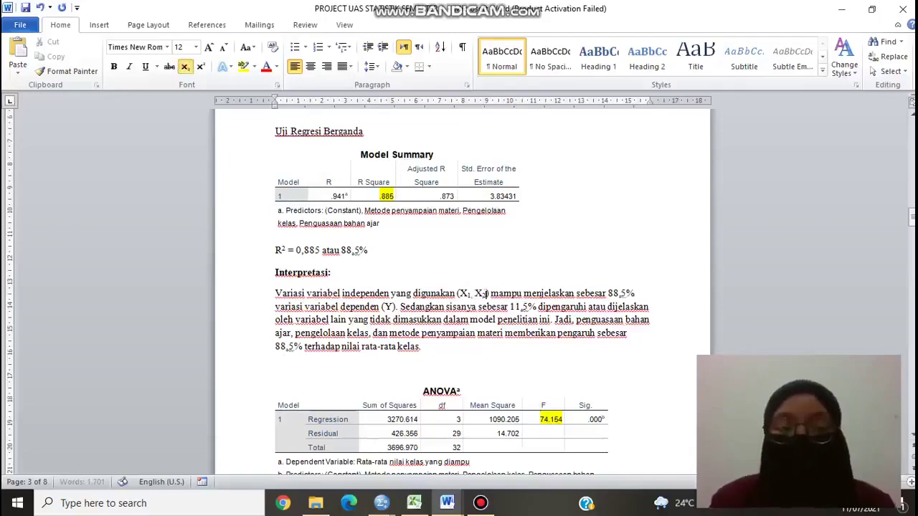
click(185, 66)
text(,)
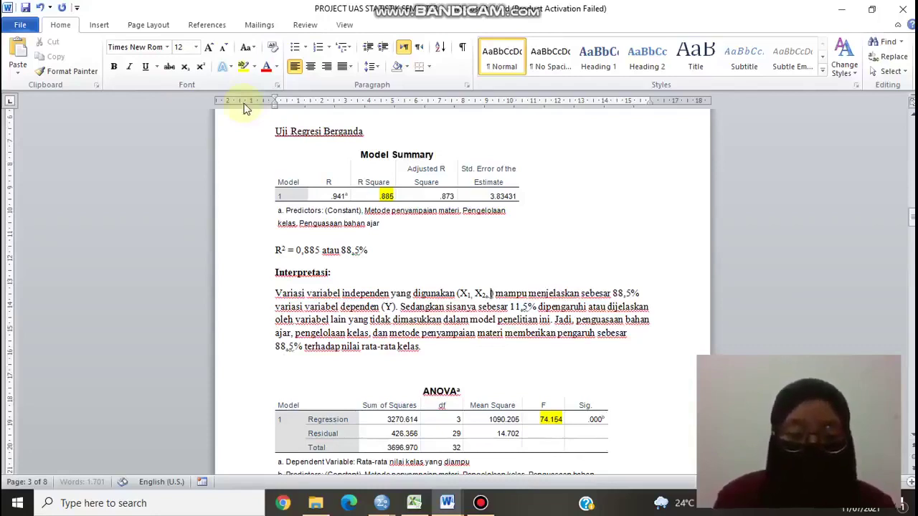
text(X)
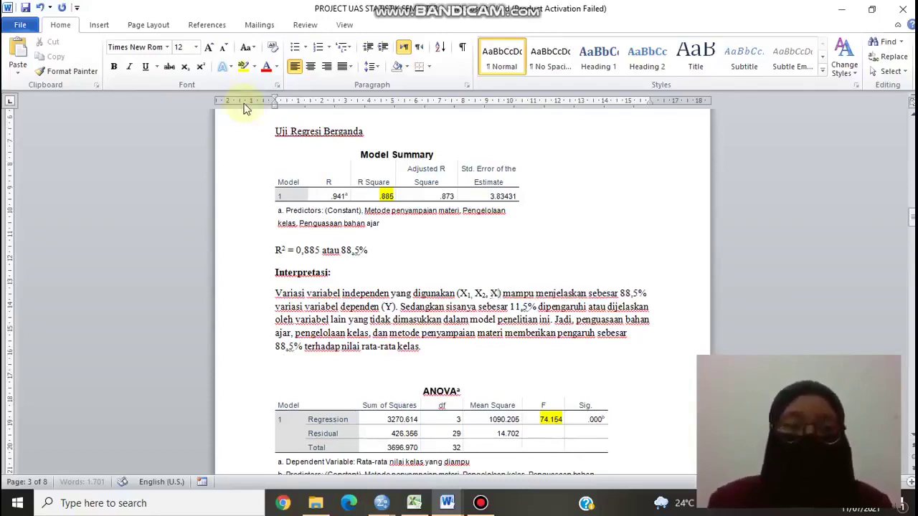
click(185, 66)
text(3)
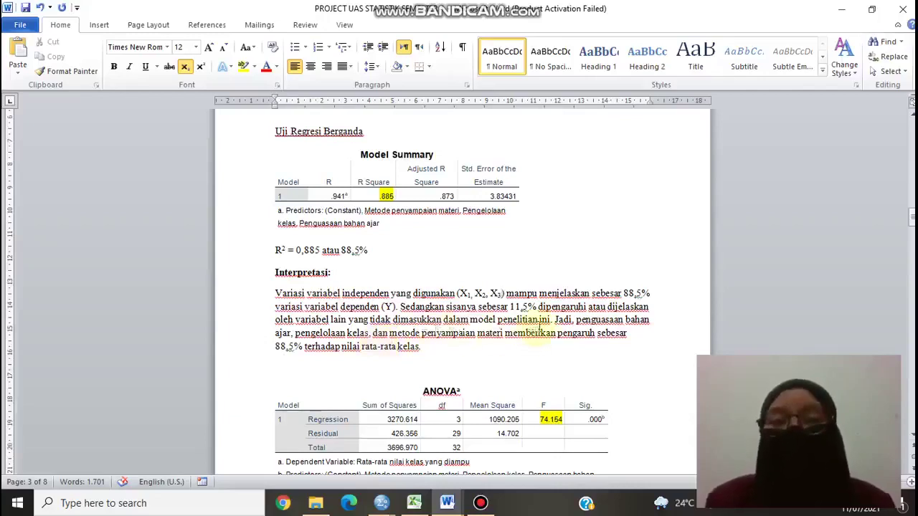
Review the ANOVA table, the F test criteria and the F hitung and F tabel values in the report.
scroll(541, 326, down, 3)
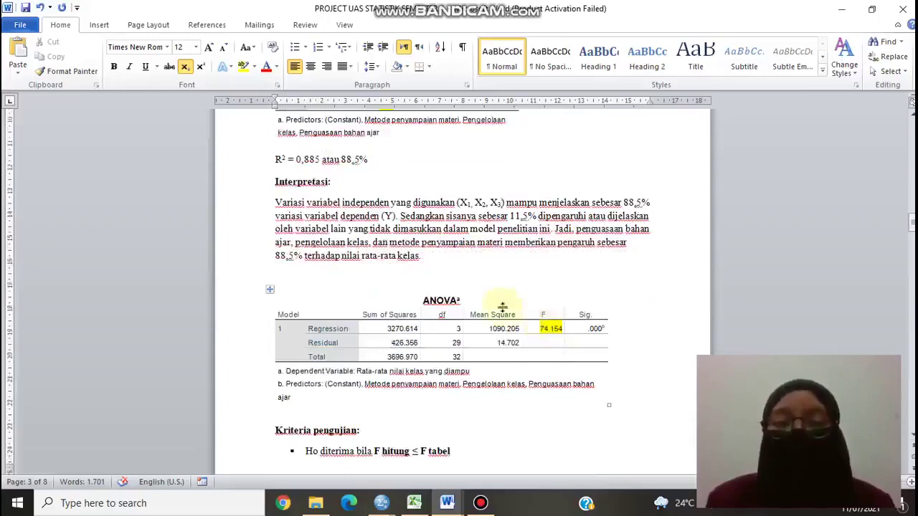
scroll(545, 337, down, 2)
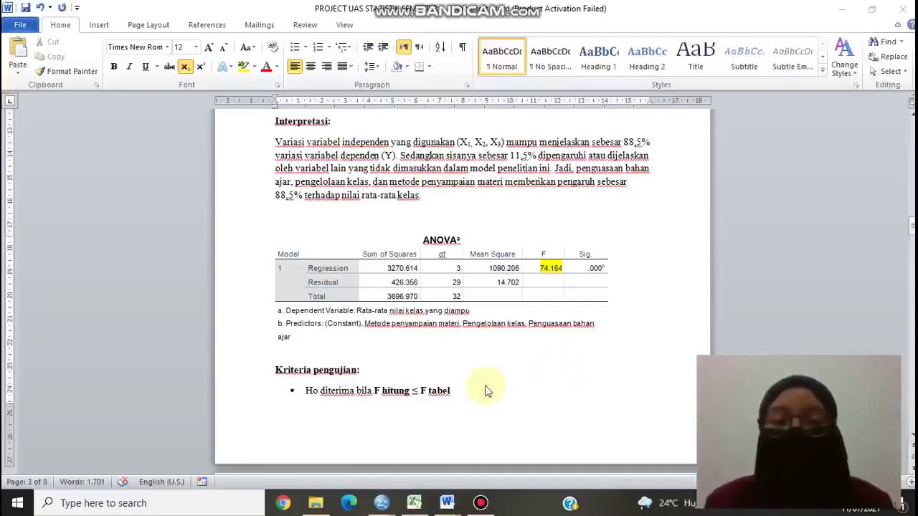
scroll(485, 385, down, 2)
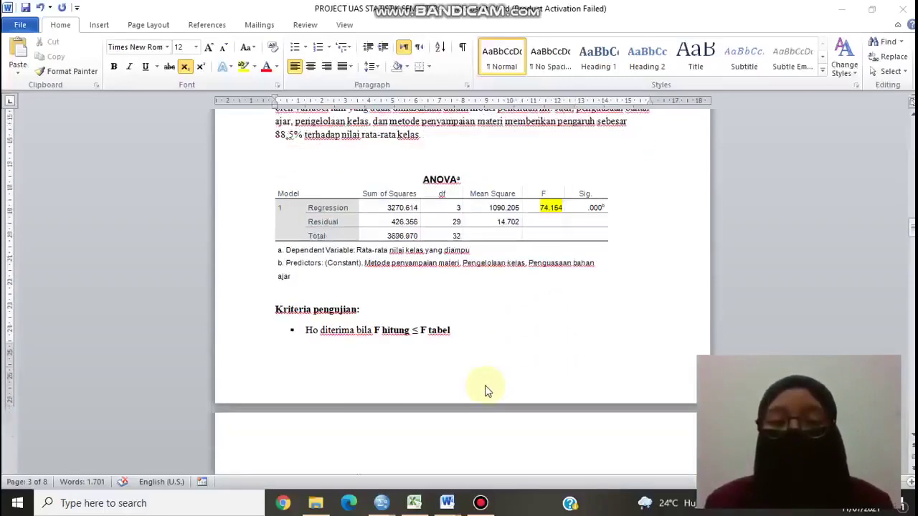
scroll(485, 387, down, 1)
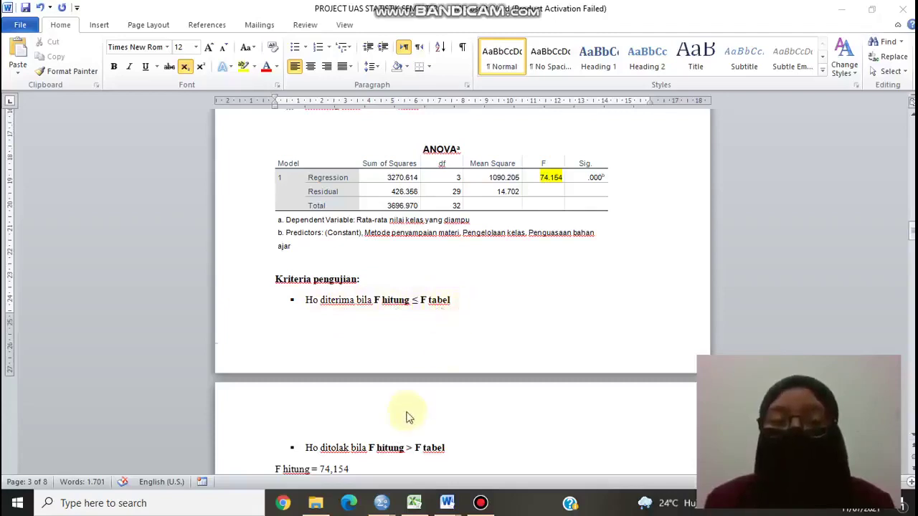
scroll(409, 416, down, 1)
scroll(319, 409, down, 1)
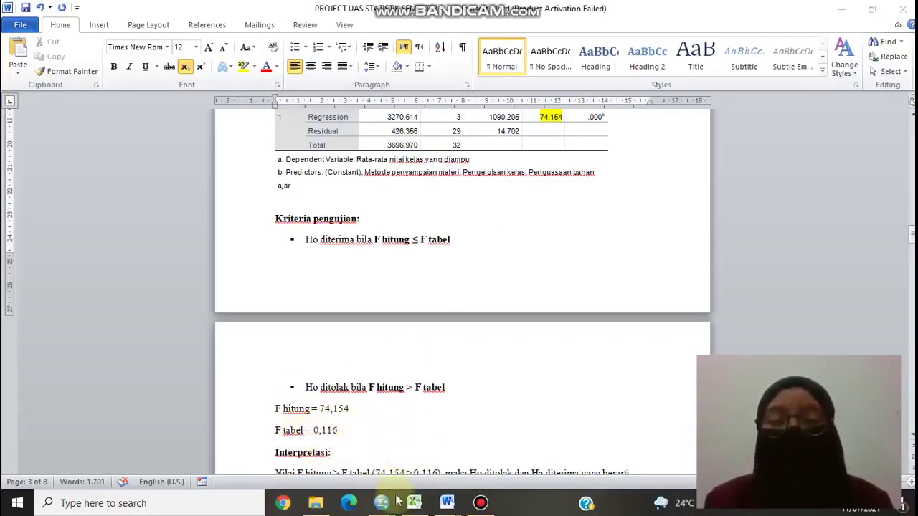
Switch to the Excel workbook, deselect the copied scores and open the sheet "lanjutan data soal 2".
mouse_move(419, 505)
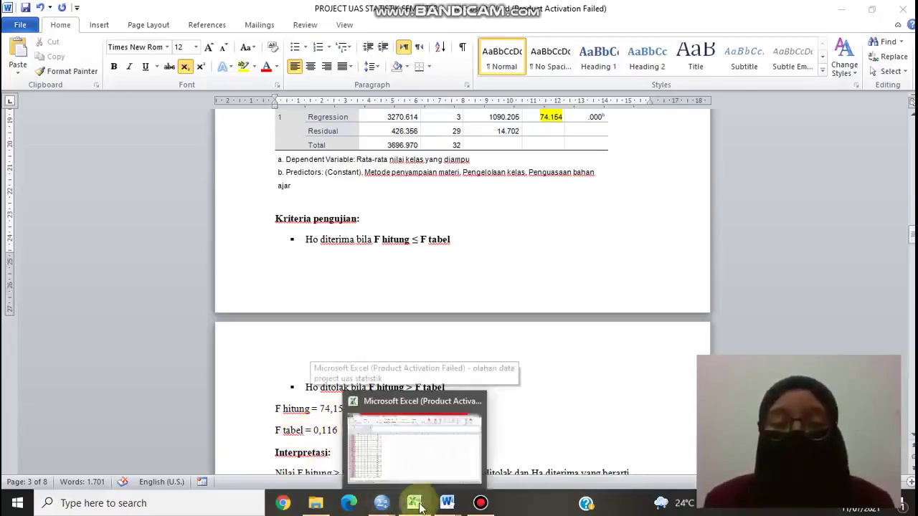
click(423, 463)
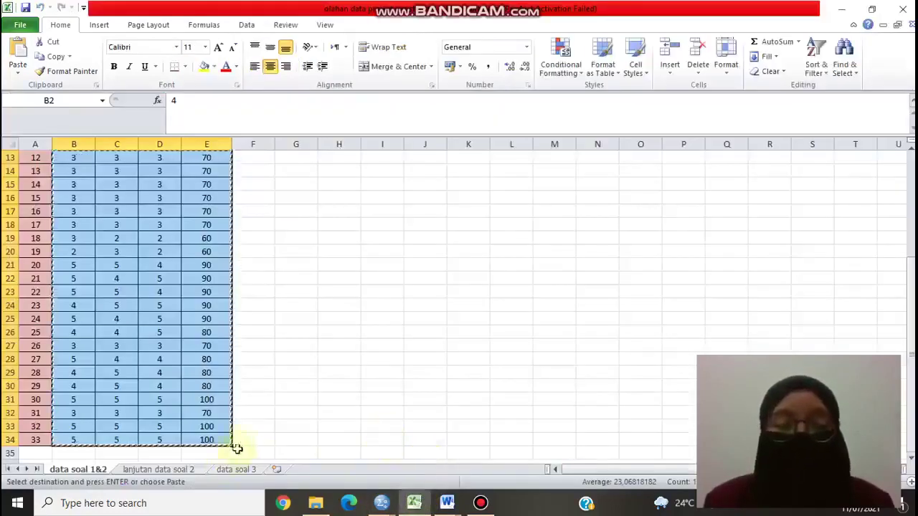
click(338, 385)
click(163, 468)
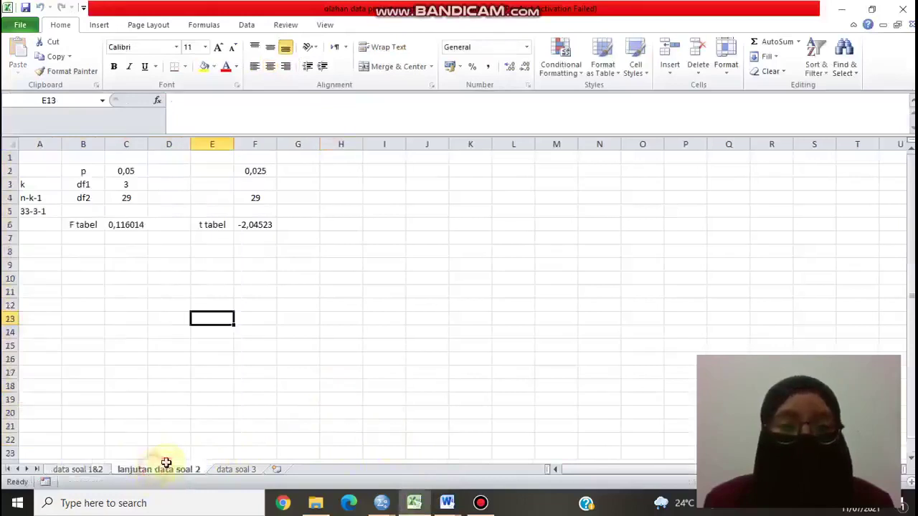
Examine the p, df1 and df2 inputs for F tabel, including the k and n-k-1 labels beside them.
click(93, 172)
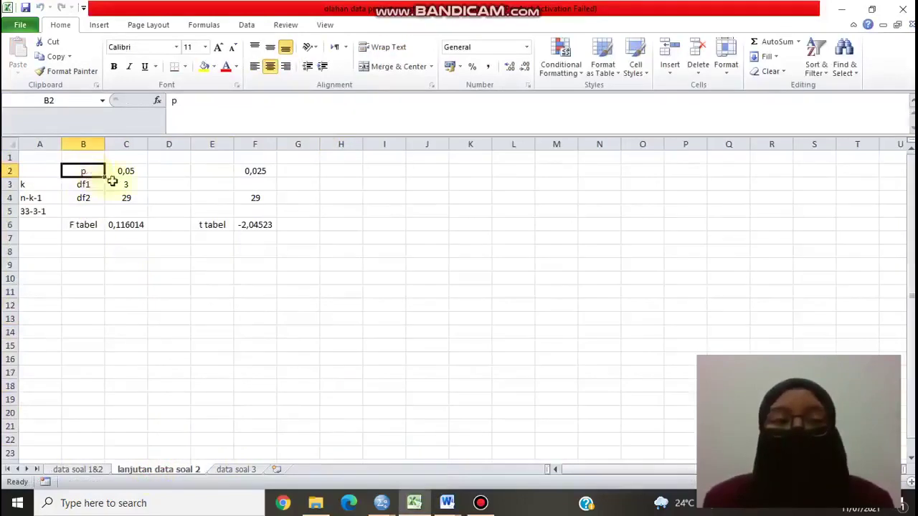
click(136, 171)
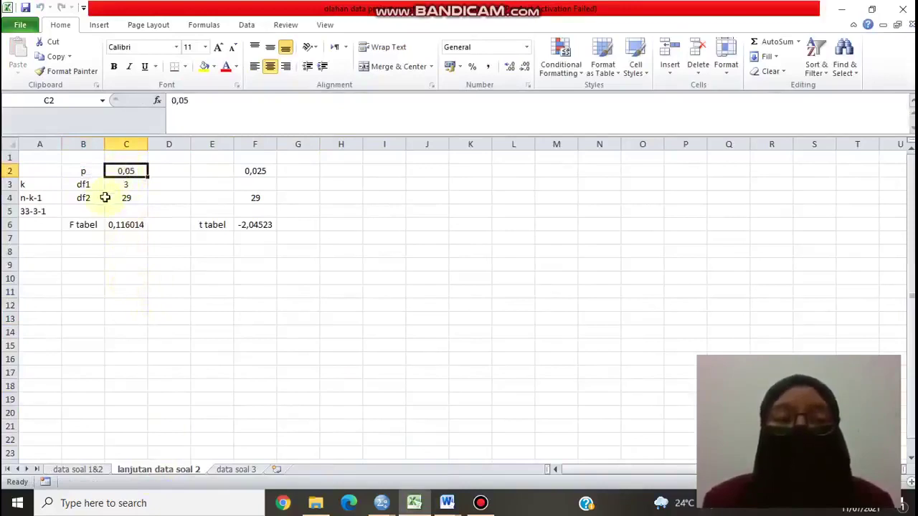
click(82, 185)
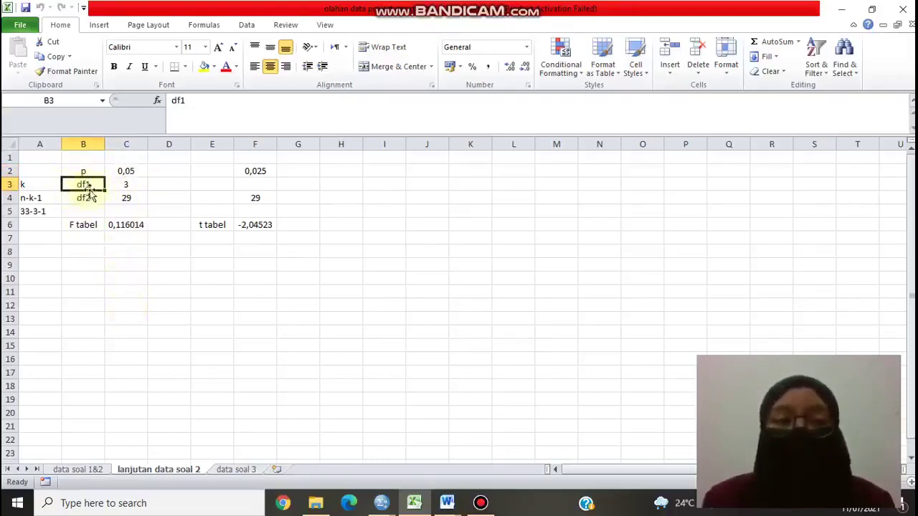
click(33, 186)
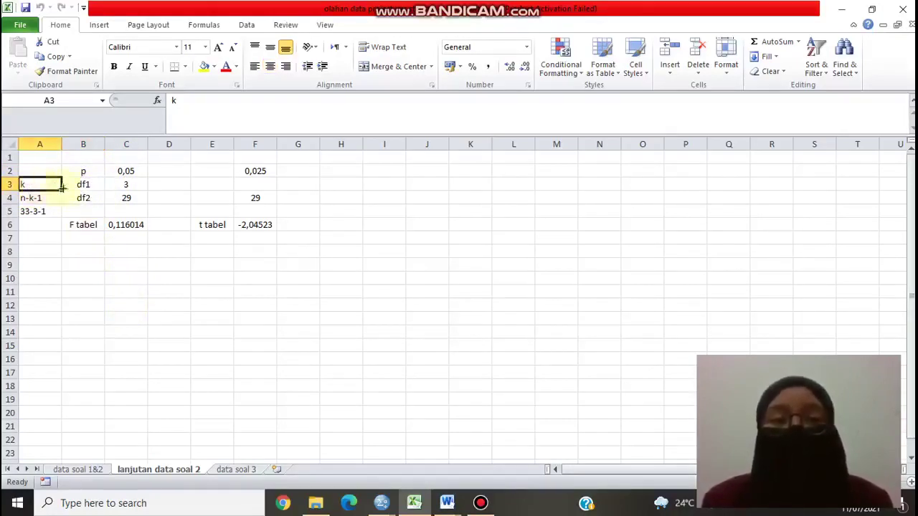
click(121, 183)
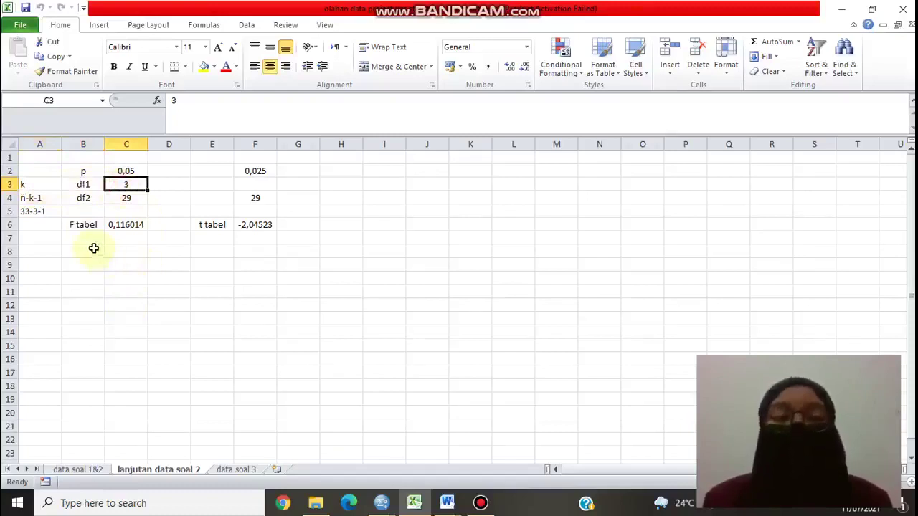
click(85, 202)
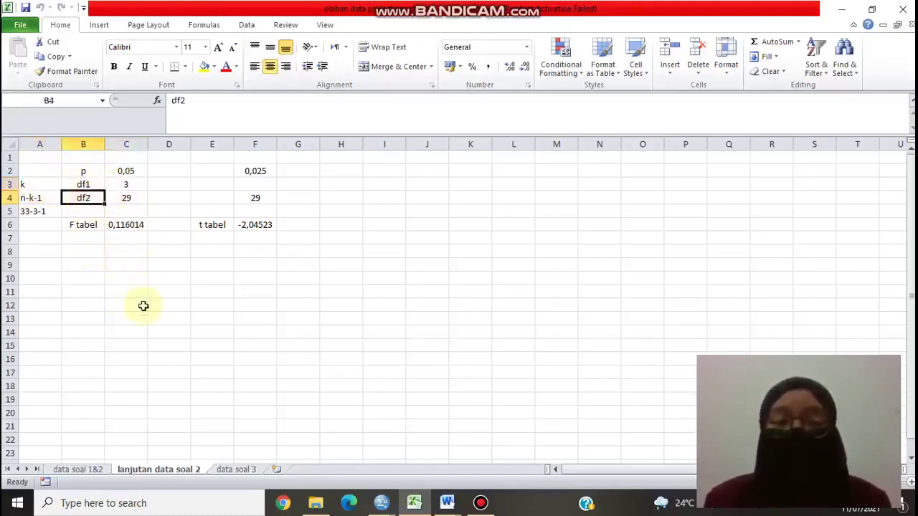
click(34, 200)
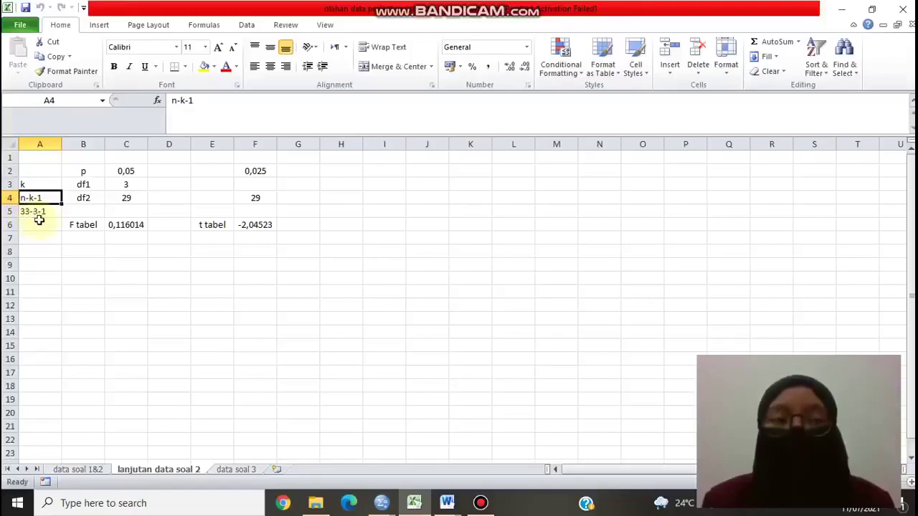
click(123, 198)
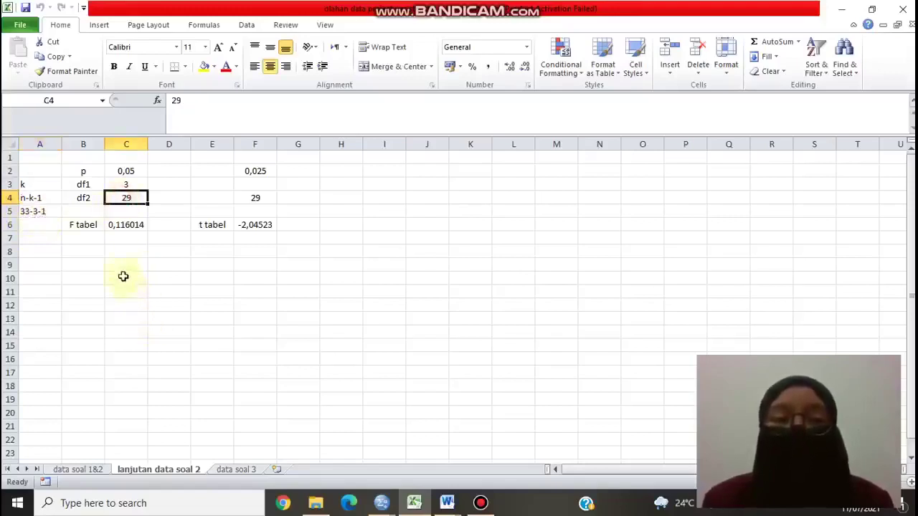
Clear the F tabel result in cell C6 and start an F.INV formula there.
click(135, 225)
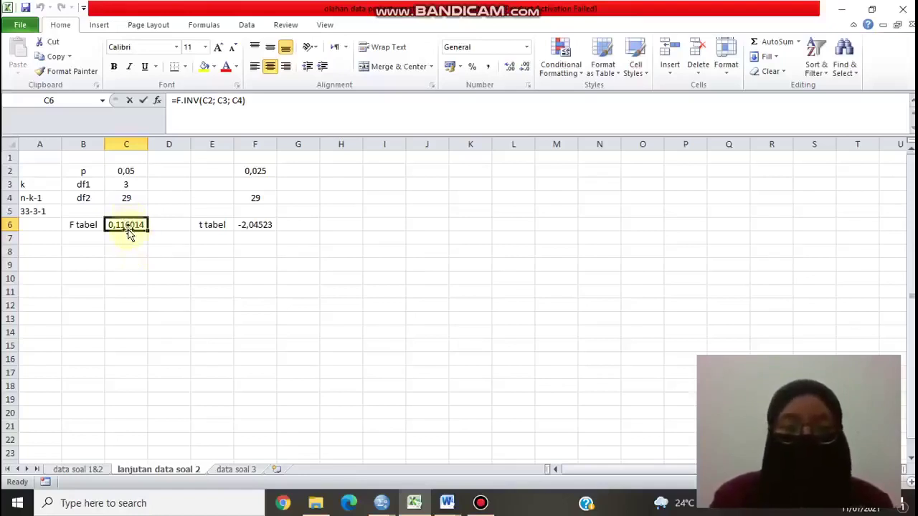
double_click(126, 225)
click(211, 239)
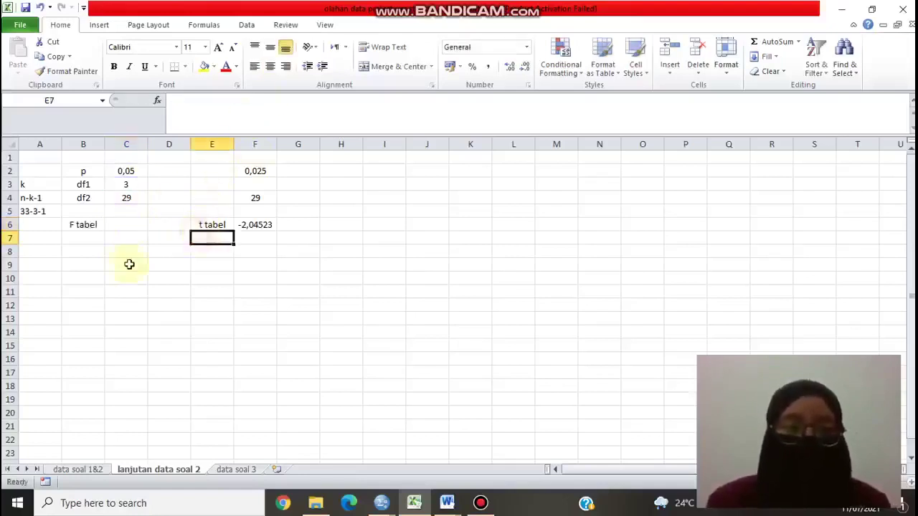
click(136, 225)
text(=)
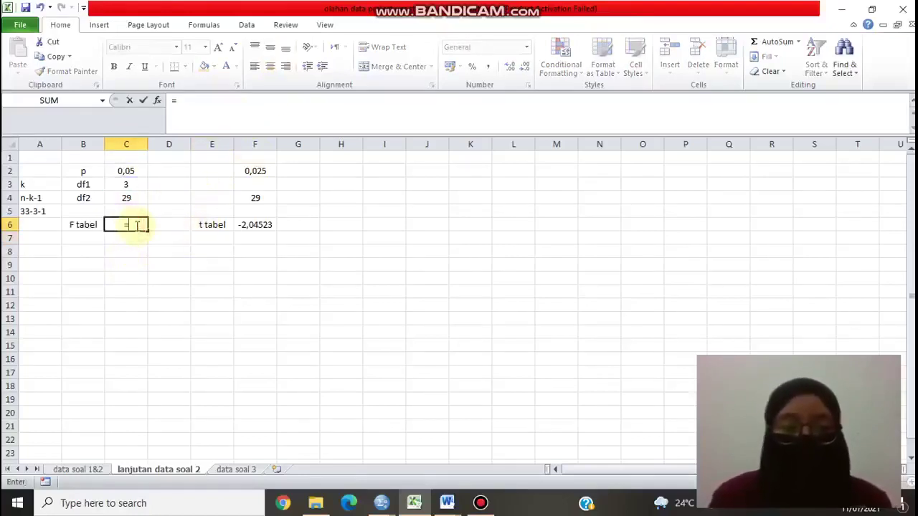
text(F)
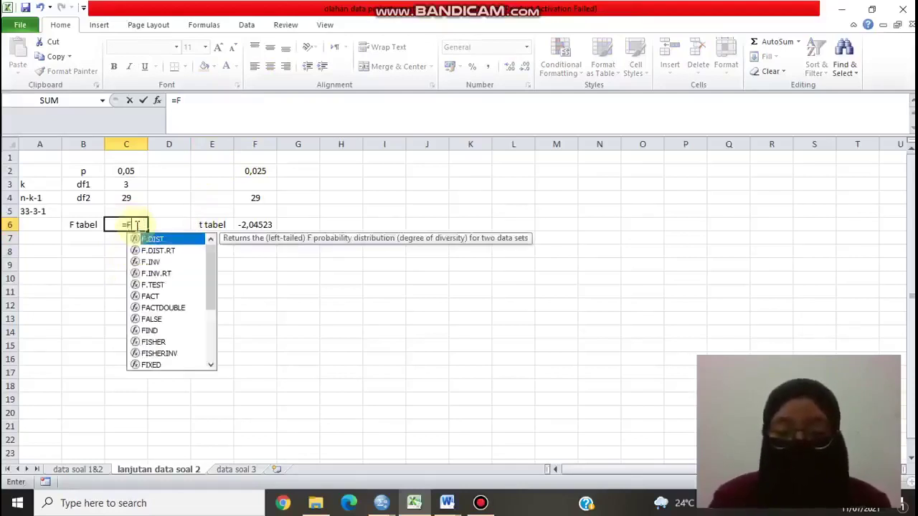
text(.)
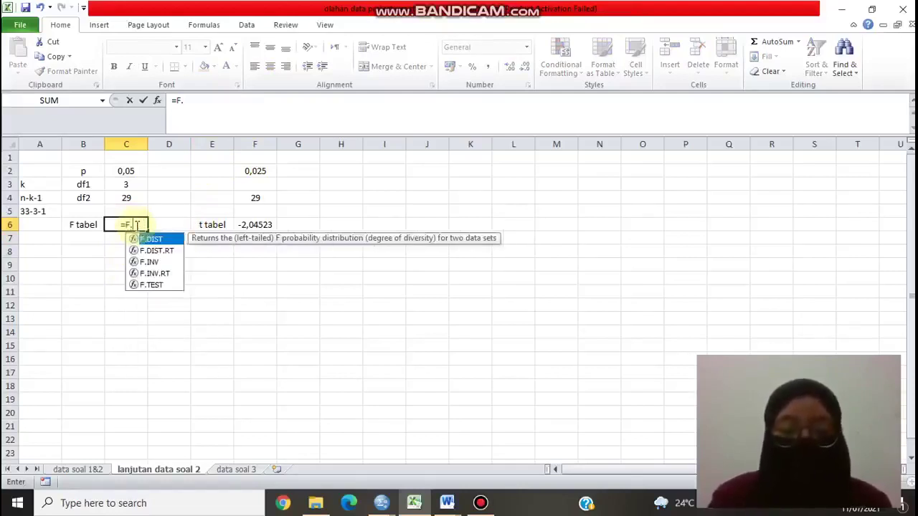
text(INV)
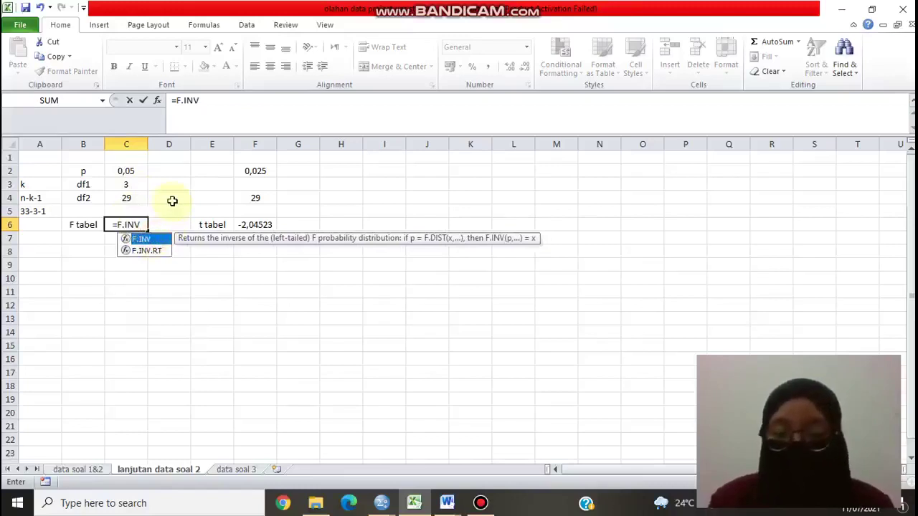
text(()
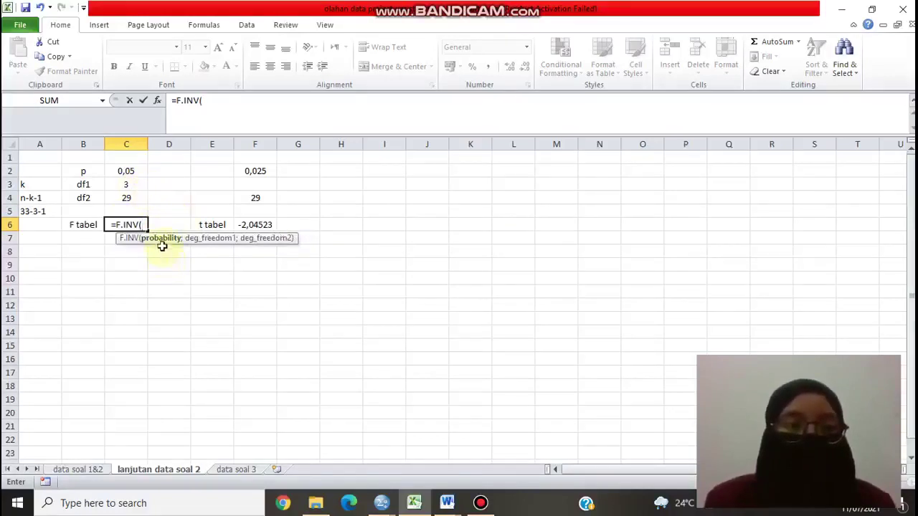
Complete the F tabel formula as =F.INV(C2; C3; C4), using p as probability and df1 and df2 as degrees of freedom.
click(135, 172)
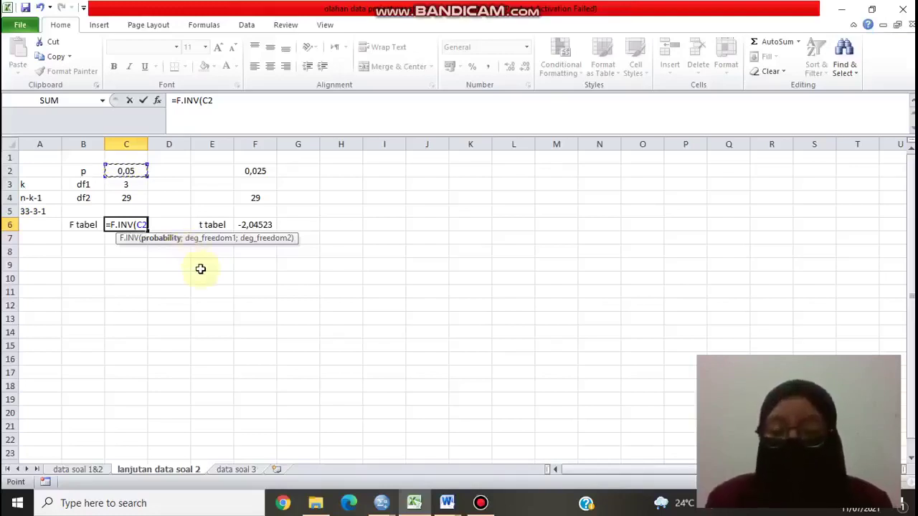
text(;)
click(127, 185)
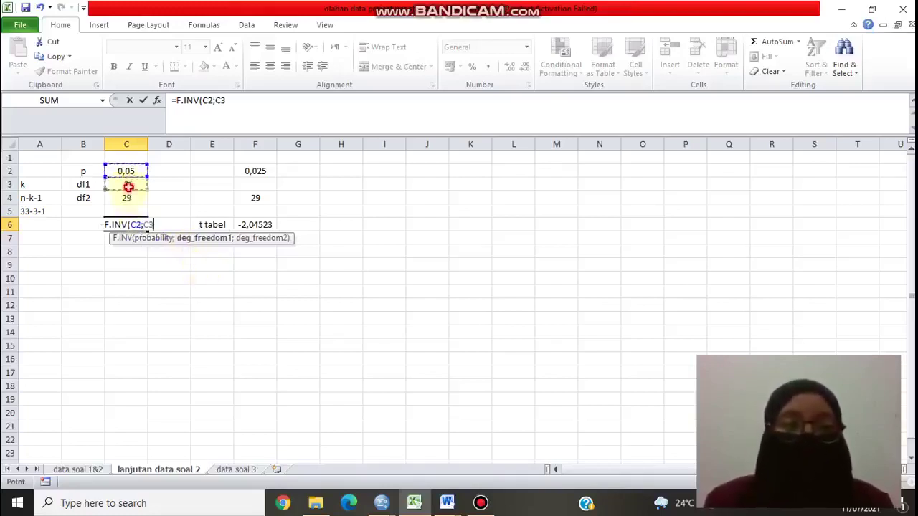
key(BackSpace)
key(BackSpace)
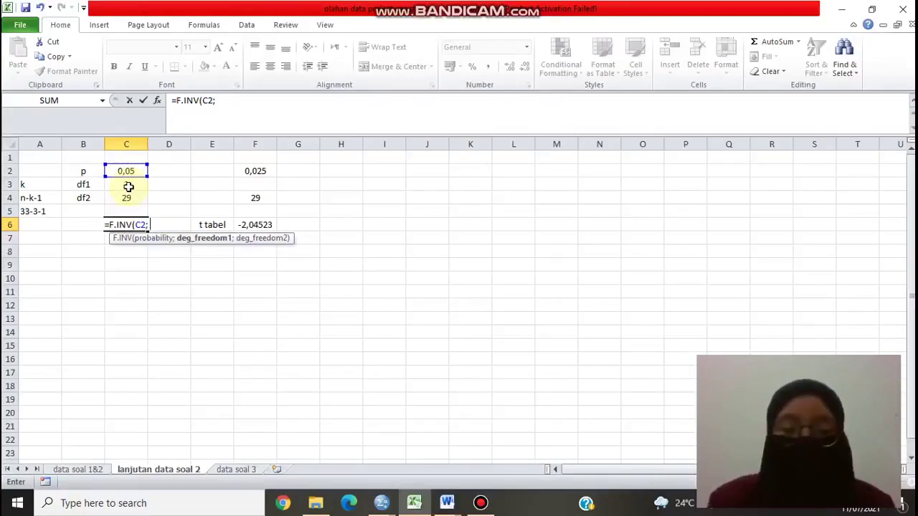
click(137, 184)
text(;)
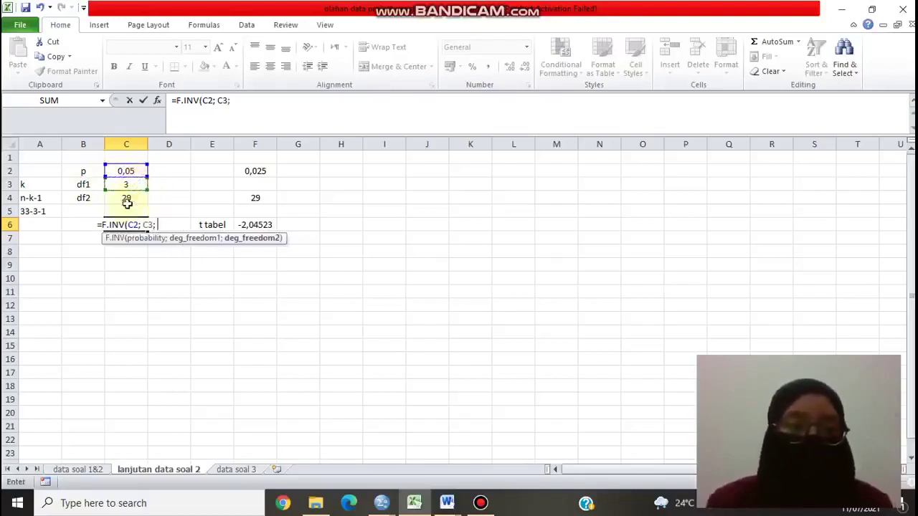
click(126, 200)
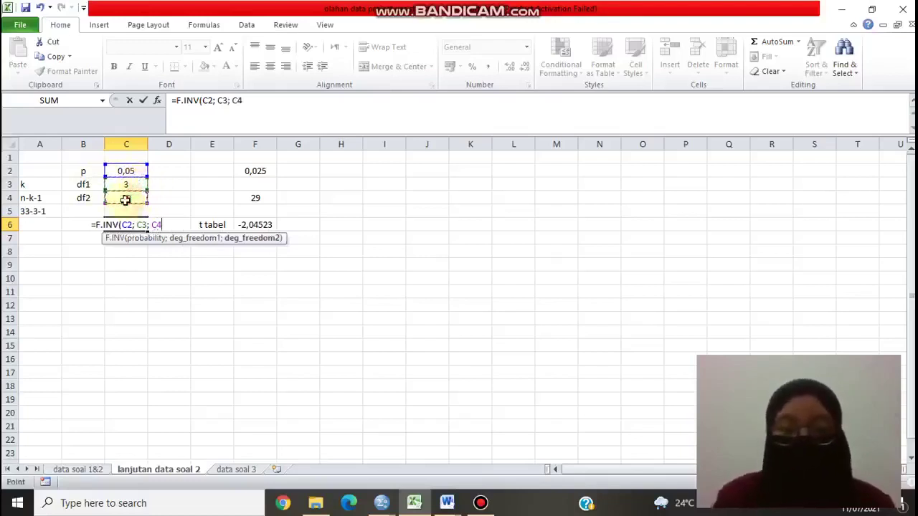
text())
key(Return)
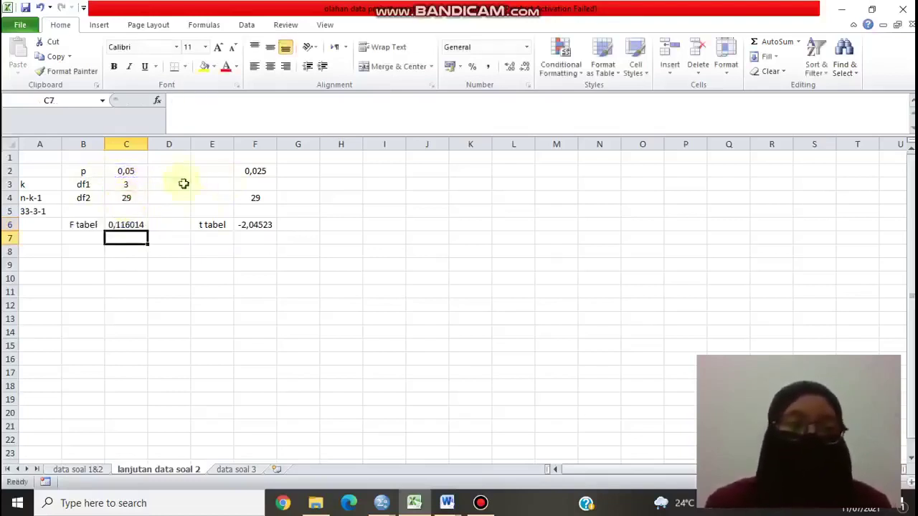
click(127, 225)
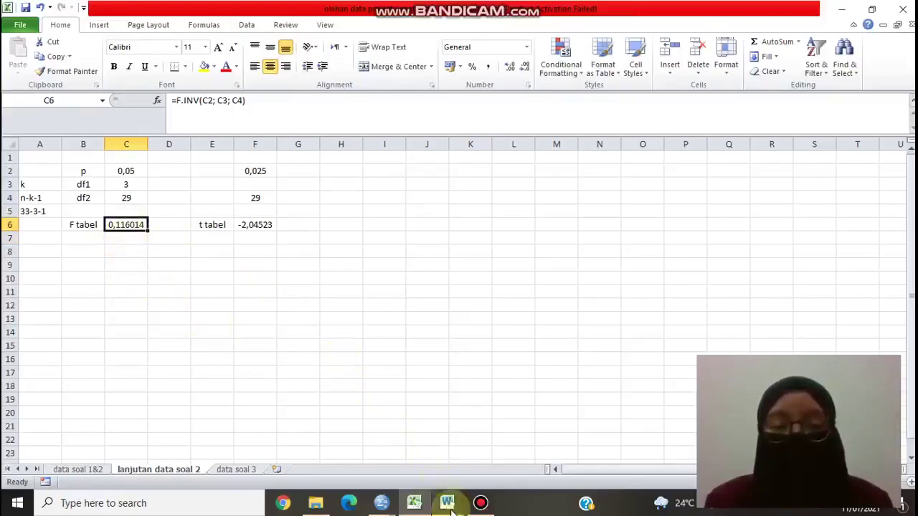
Switch to the Word report and review the F test criteria, the F hitung and F tabel values and their interpretation.
mouse_move(450, 511)
click(425, 452)
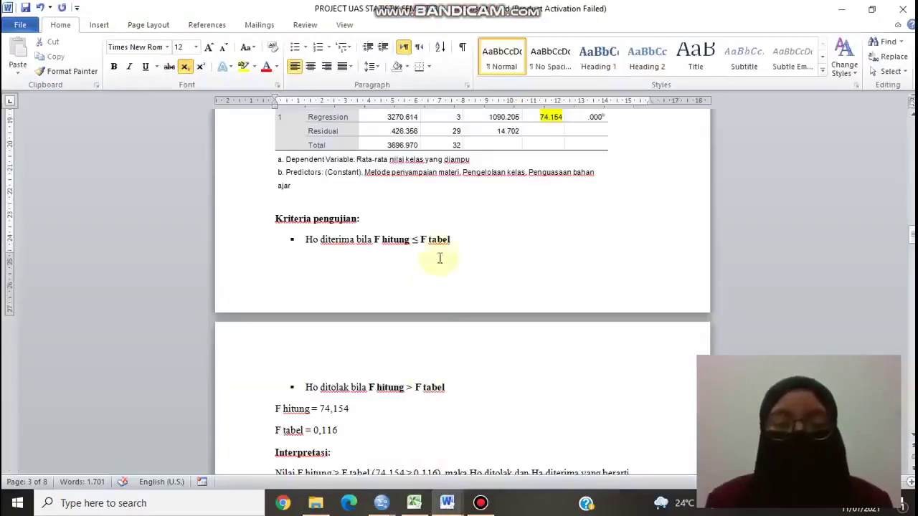
scroll(455, 261, down, 5)
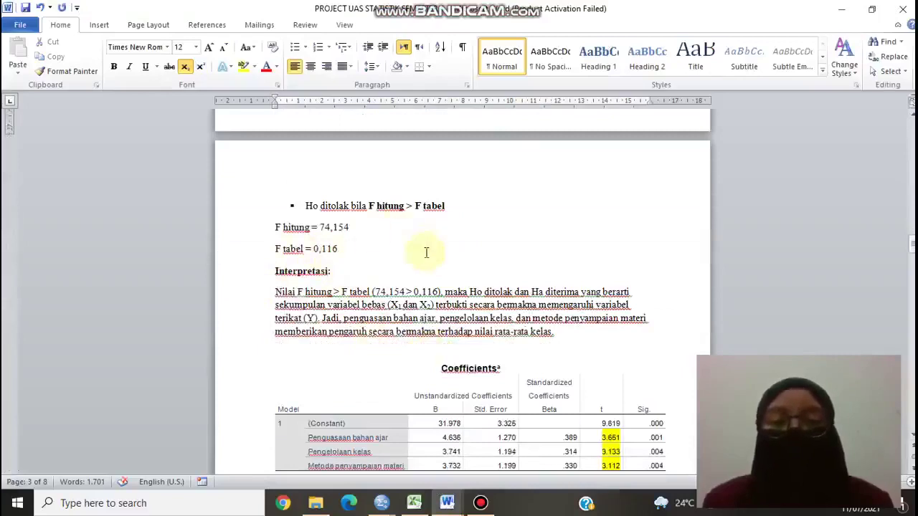
scroll(427, 271, up, 1)
scroll(428, 271, up, 3)
scroll(429, 271, down, 3)
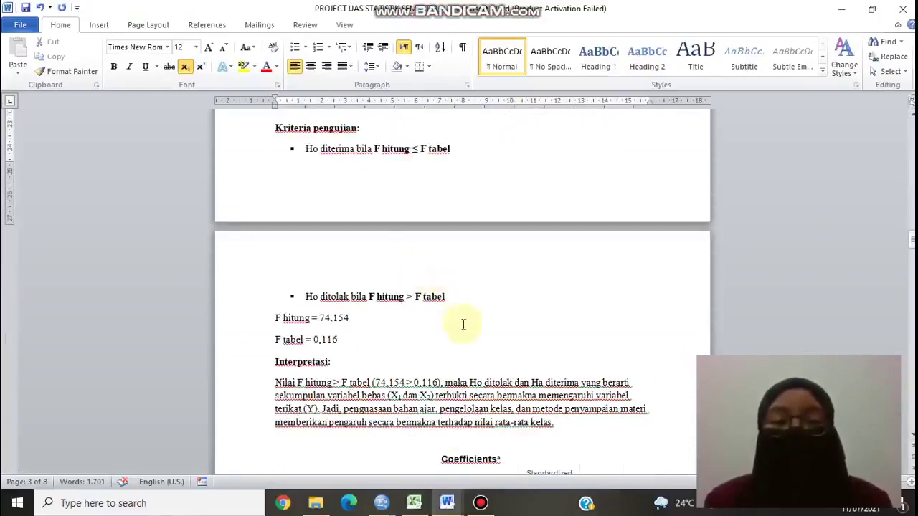
scroll(459, 337, down, 2)
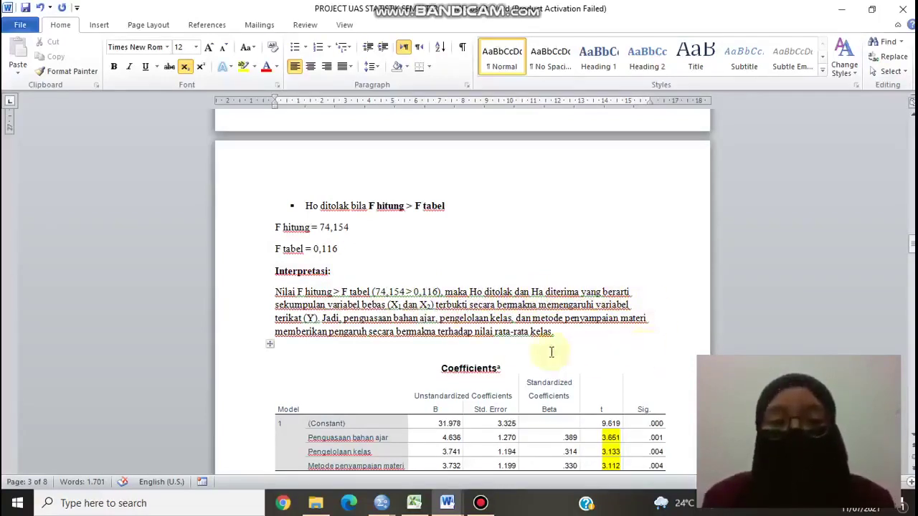
Replace "dan" between X1 and X2 with a comma in the F test interpretation.
click(428, 305)
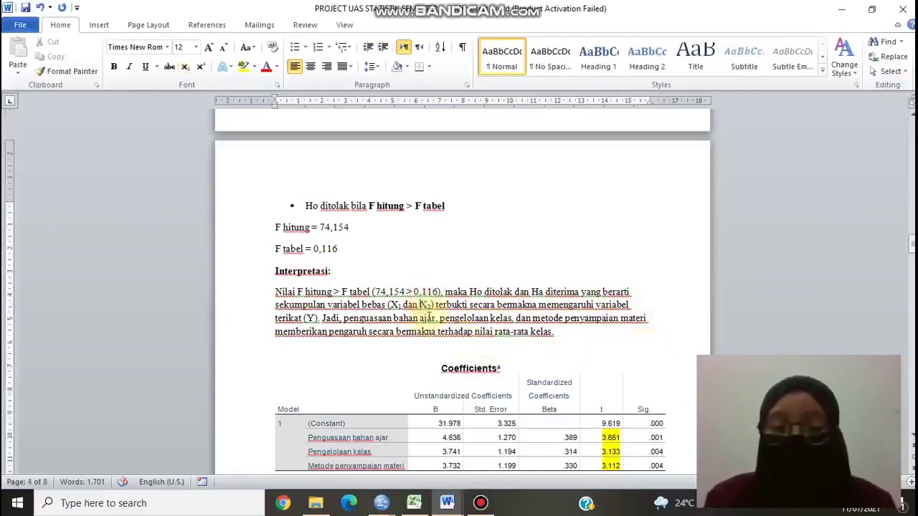
key(BackSpace)
key(BackSpace)
key(BackSpace)
key(BackSpace)
key(BackSpace)
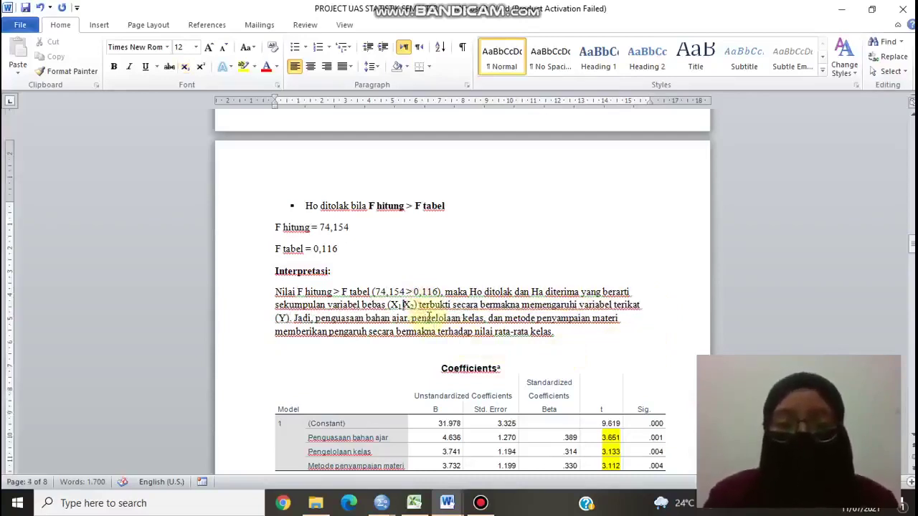
text(,)
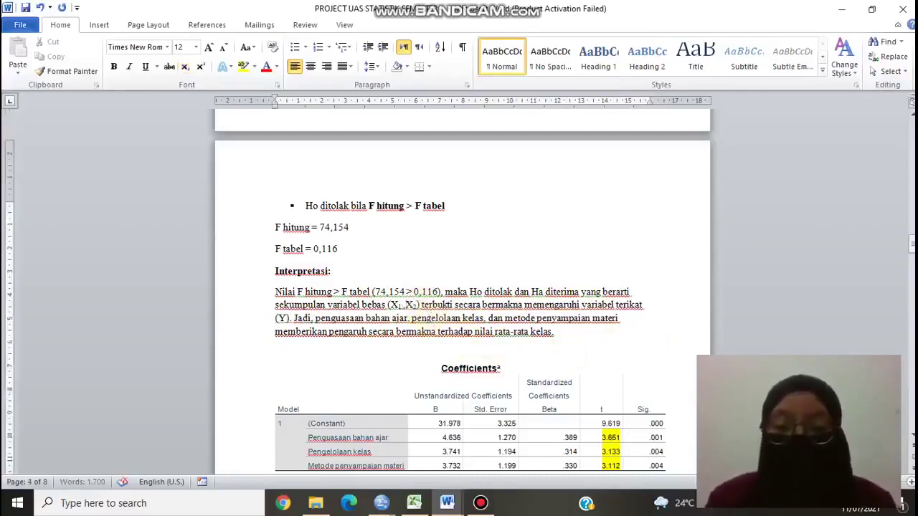
Add a comma and X3, with the 3 as subscript, after X2 in the F test interpretation.
click(416, 307)
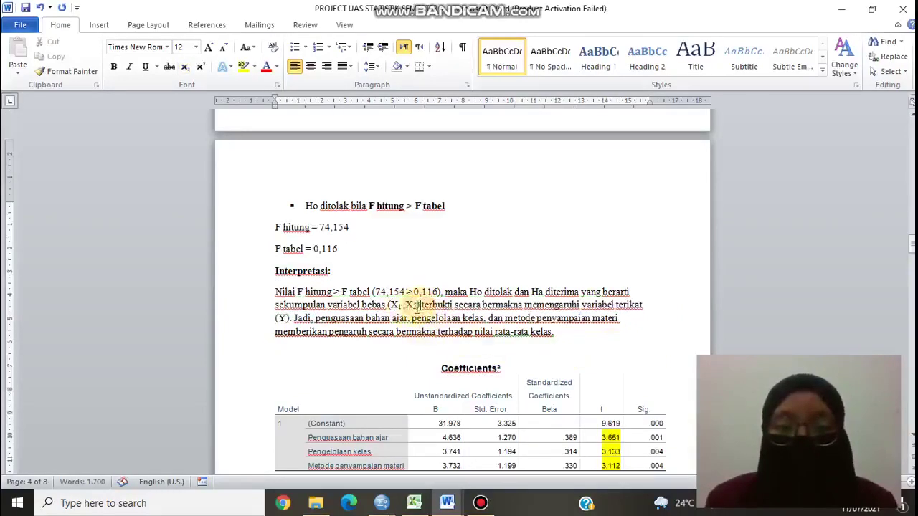
click(185, 66)
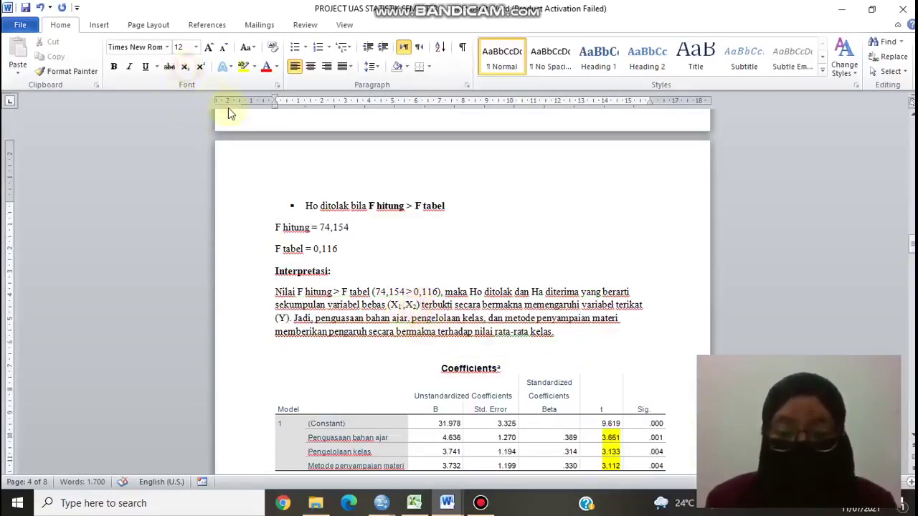
text(,)
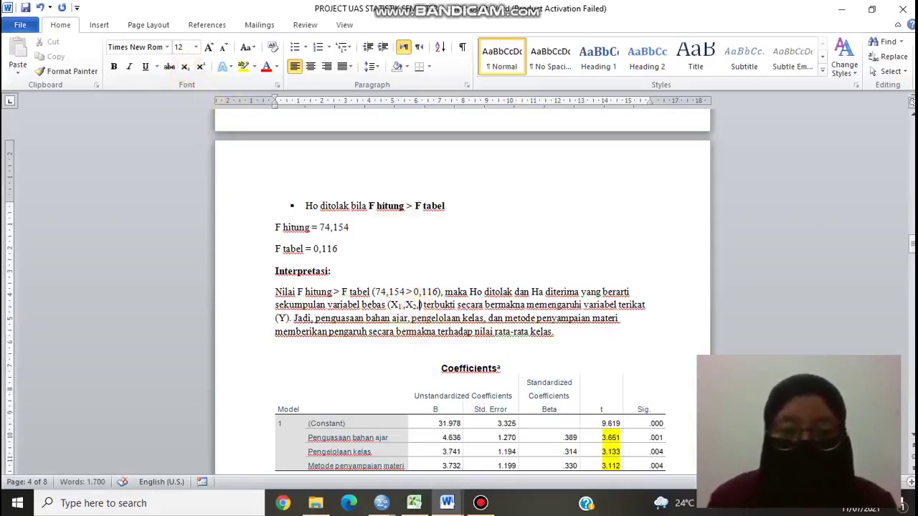
text( X)
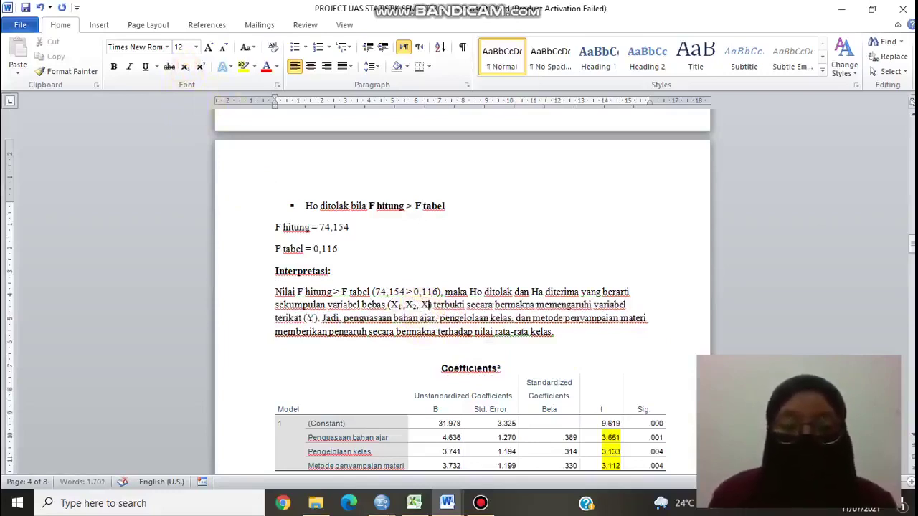
click(185, 66)
text(3)
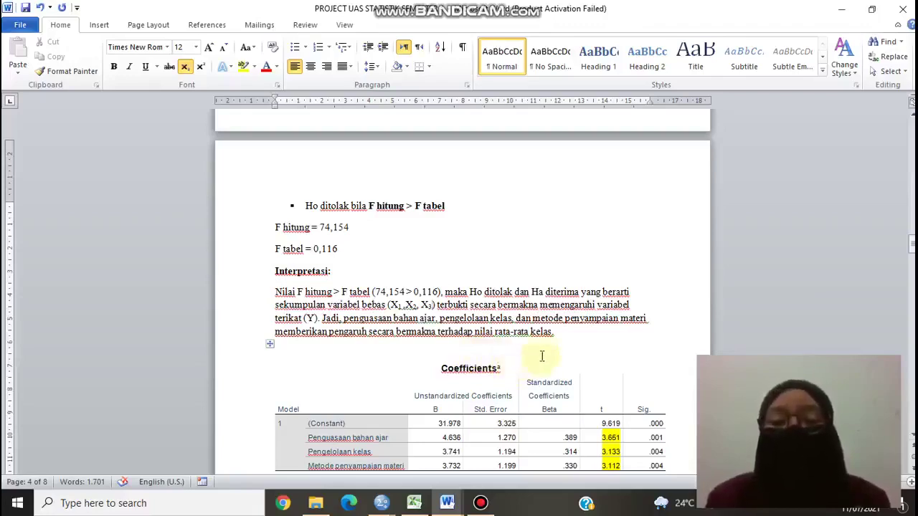
Review the Coefficients table, the t test criteria and the t hitung values, and select the t tabel value.
scroll(541, 341, down, 2)
scroll(541, 339, down, 3)
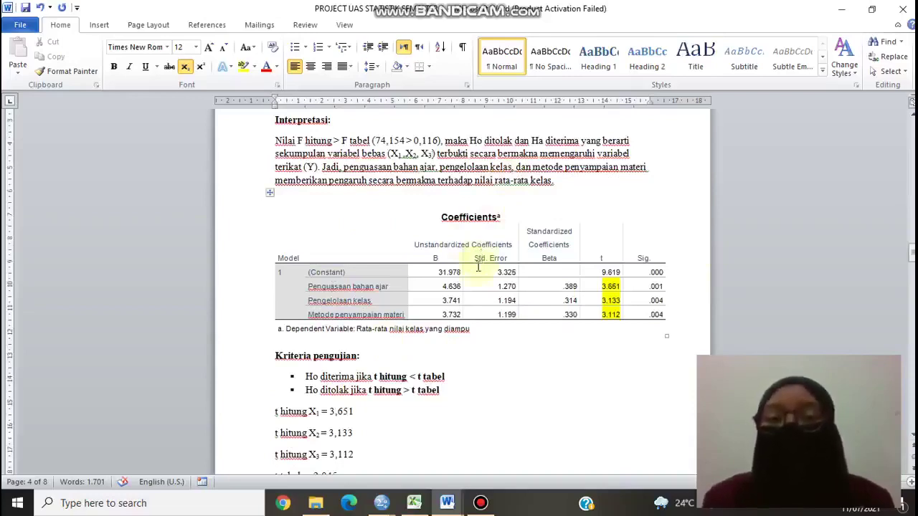
scroll(560, 352, down, 1)
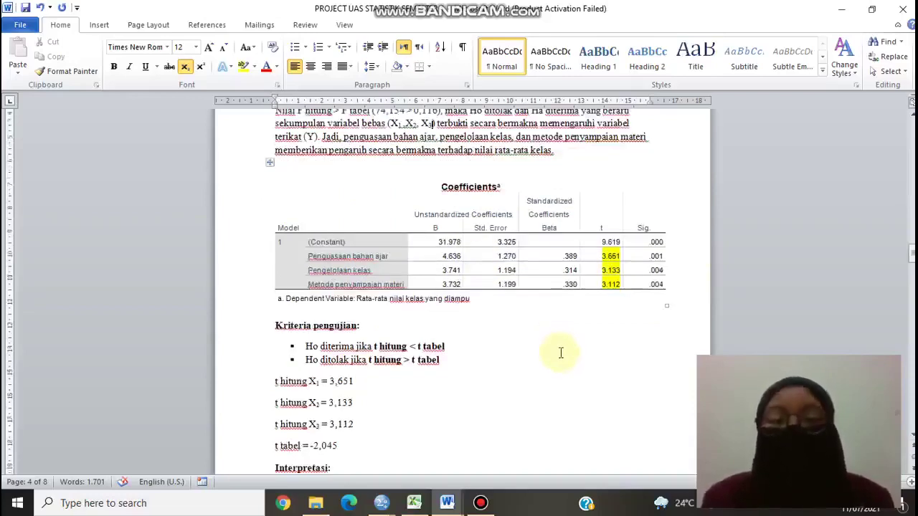
scroll(337, 362, down, 2)
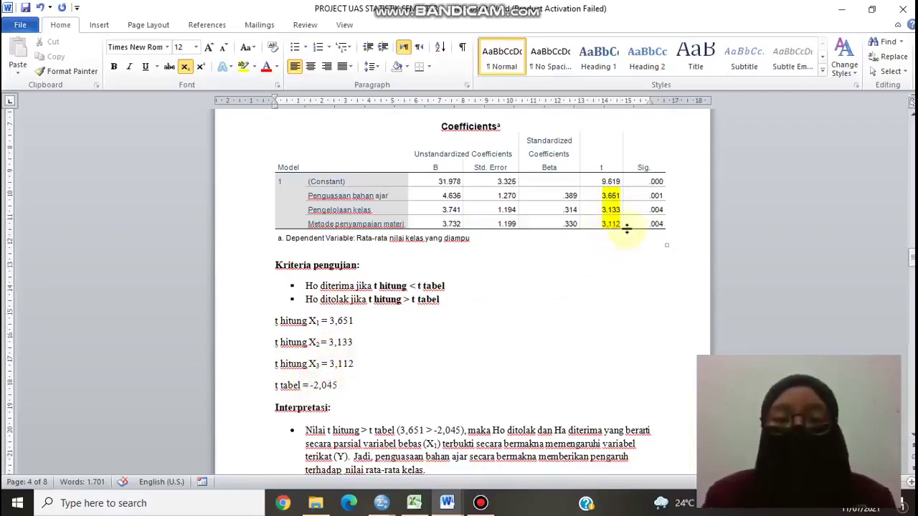
click(310, 385)
drag(328, 382, 339, 386)
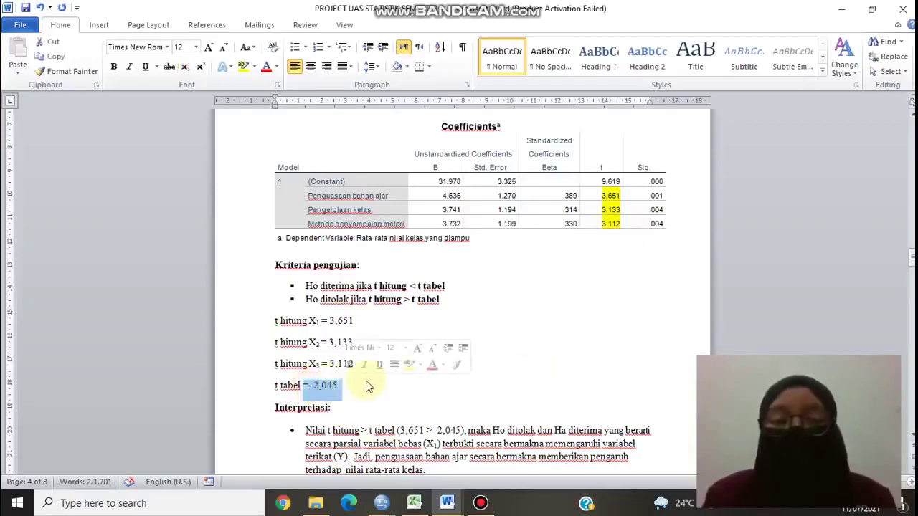
Switch to the Excel workbook and compare the probability for t tabel in F2 with the one for F tabel in C2.
click(414, 502)
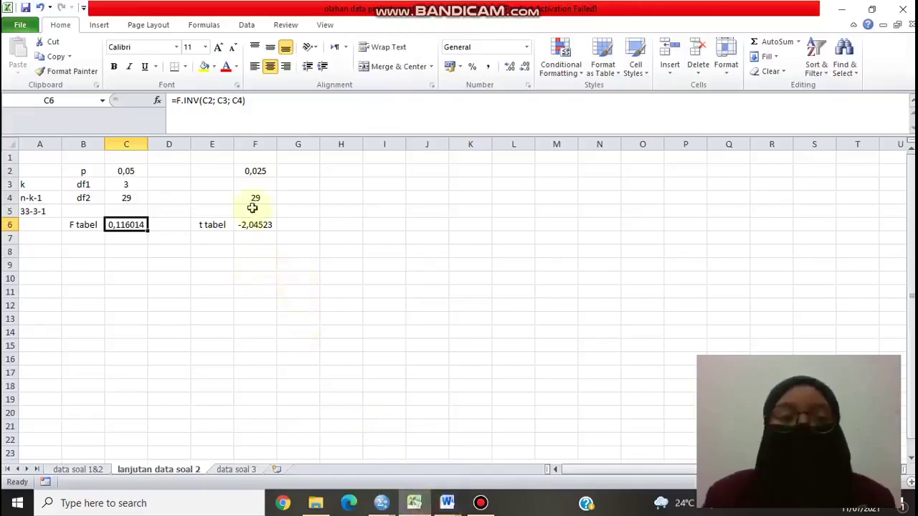
click(261, 176)
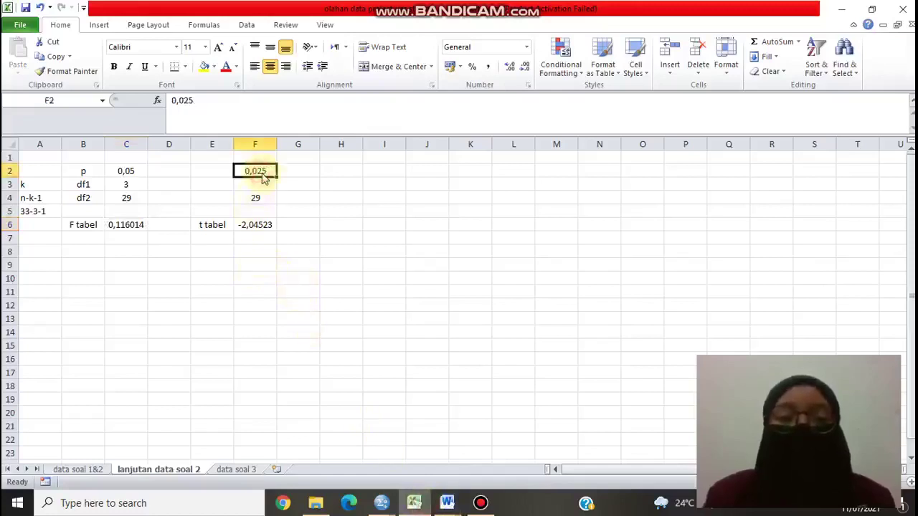
click(271, 180)
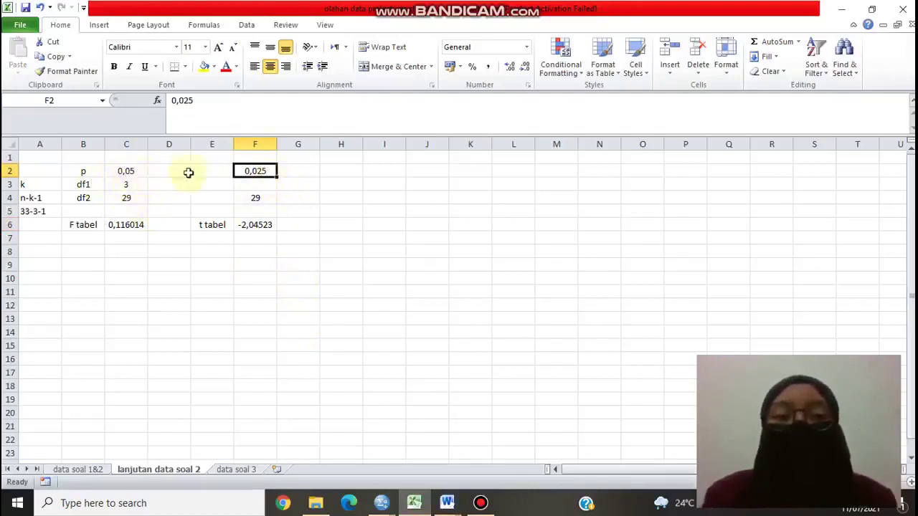
click(124, 174)
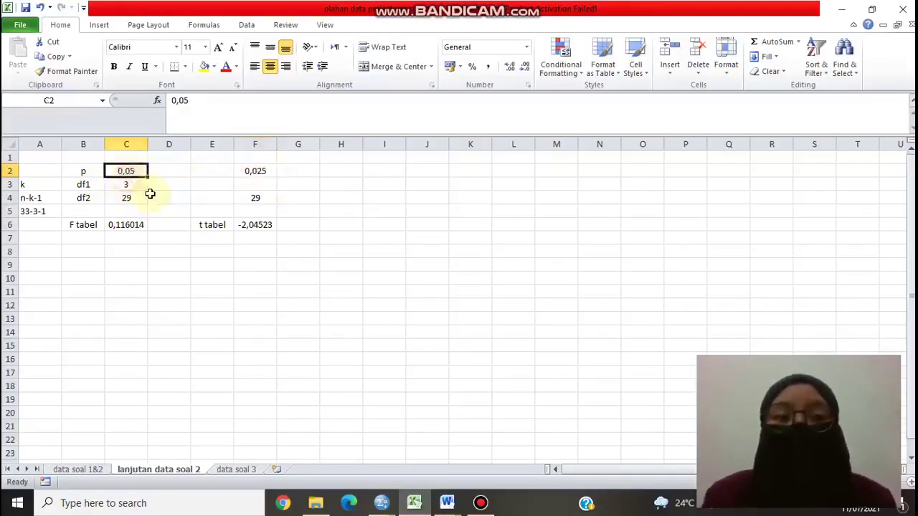
click(266, 171)
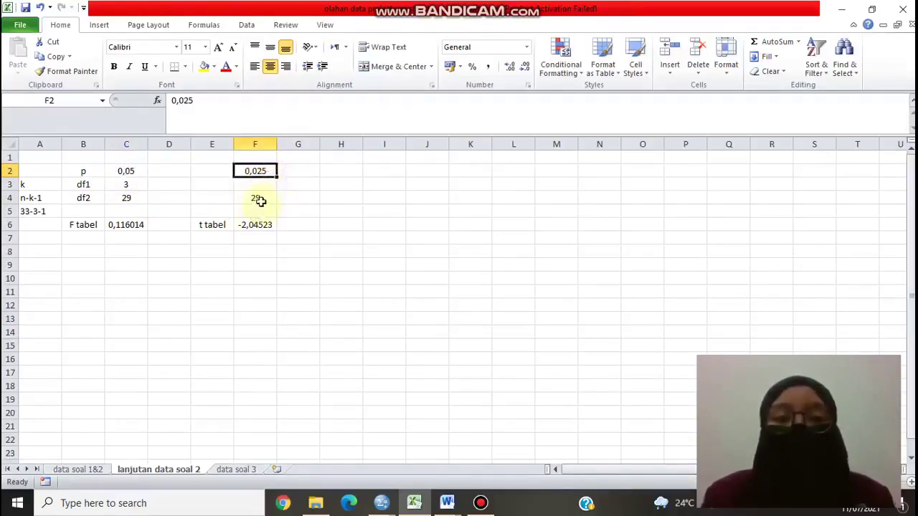
Check the degrees of freedom in F4 and inspect the T.INV formula for t tabel in F6.
click(261, 198)
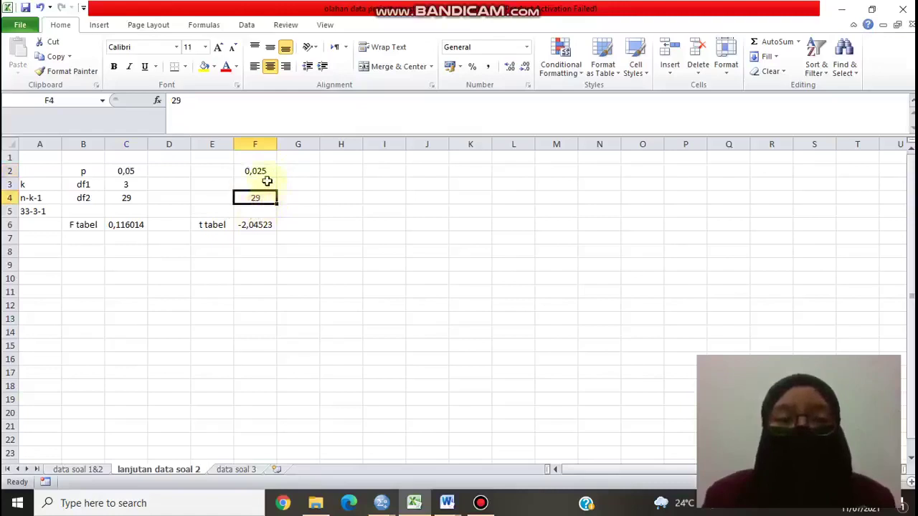
click(241, 229)
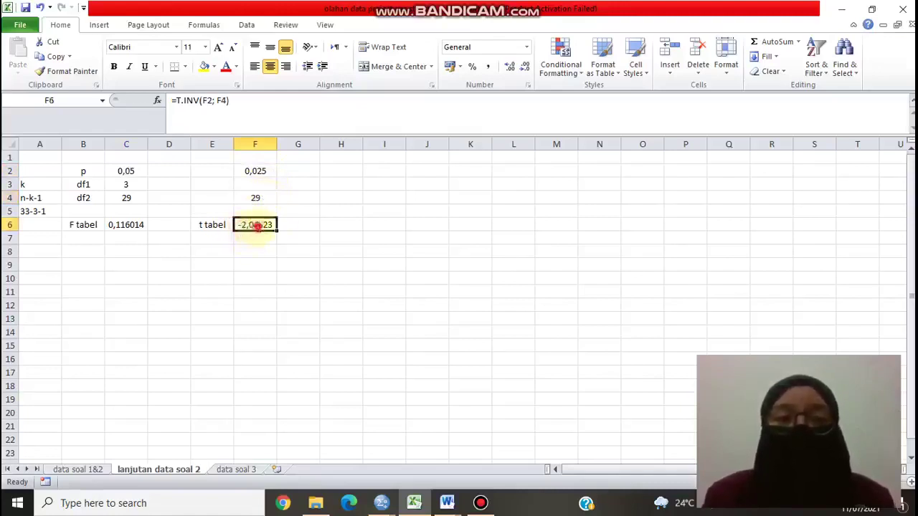
double_click(256, 225)
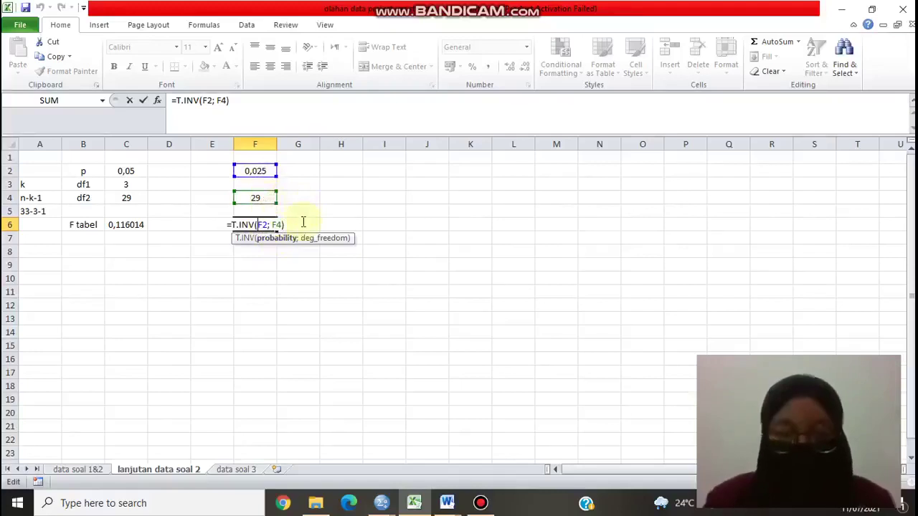
key(Return)
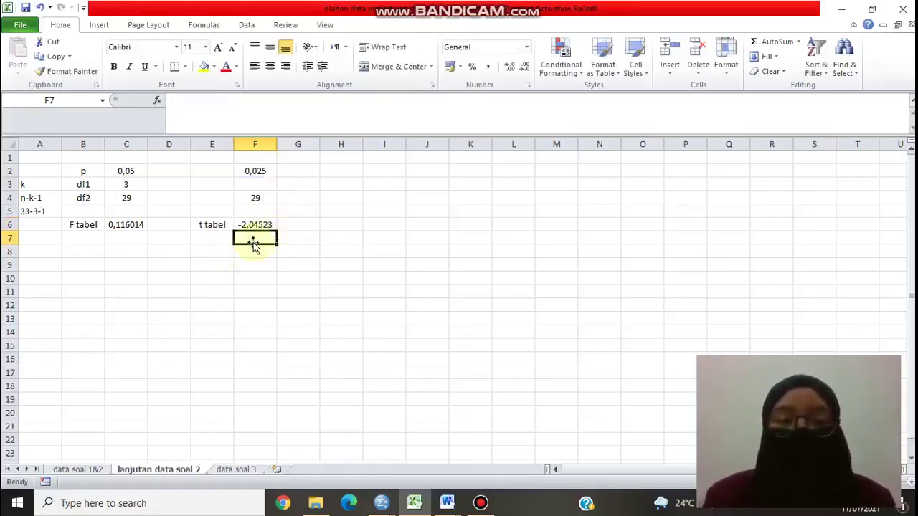
click(266, 225)
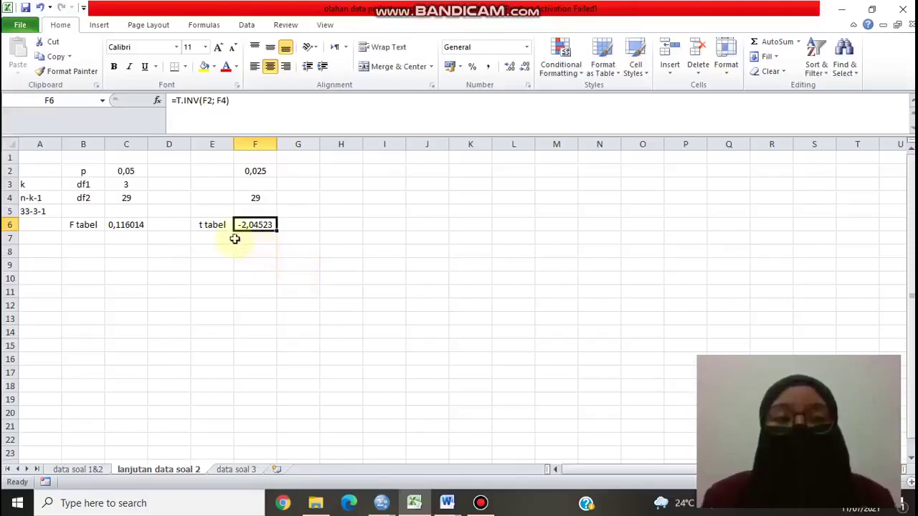
Switch to the PROJECT UAS STATISTIK document in Word and read the t test interpretations for X1, X2 and X3.
click(448, 501)
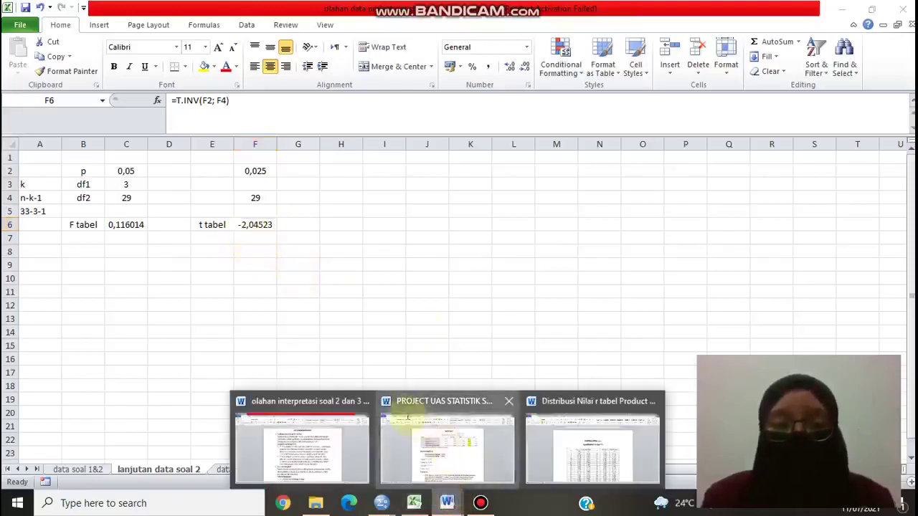
click(407, 418)
scroll(419, 353, down, 3)
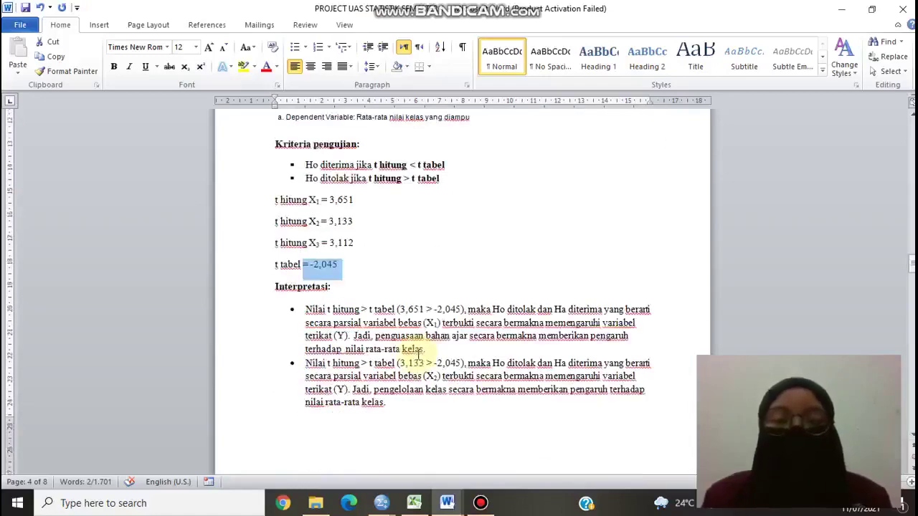
click(337, 309)
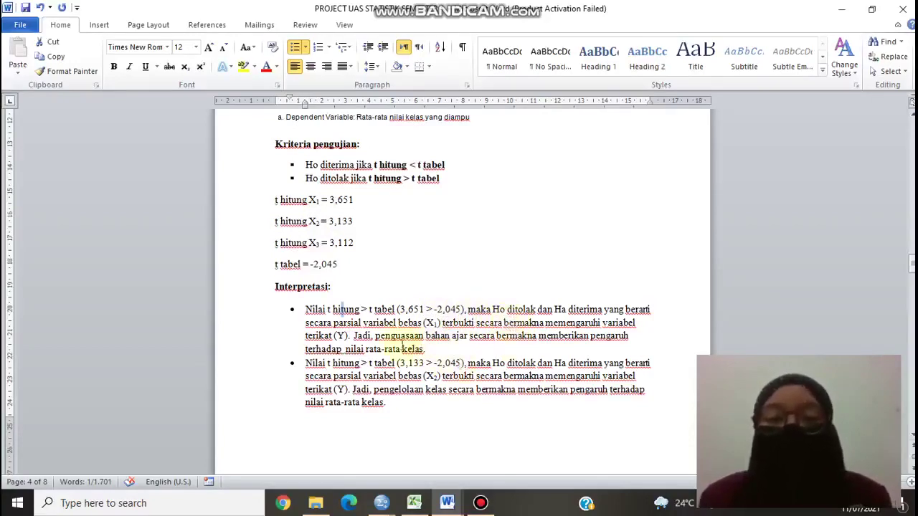
click(404, 325)
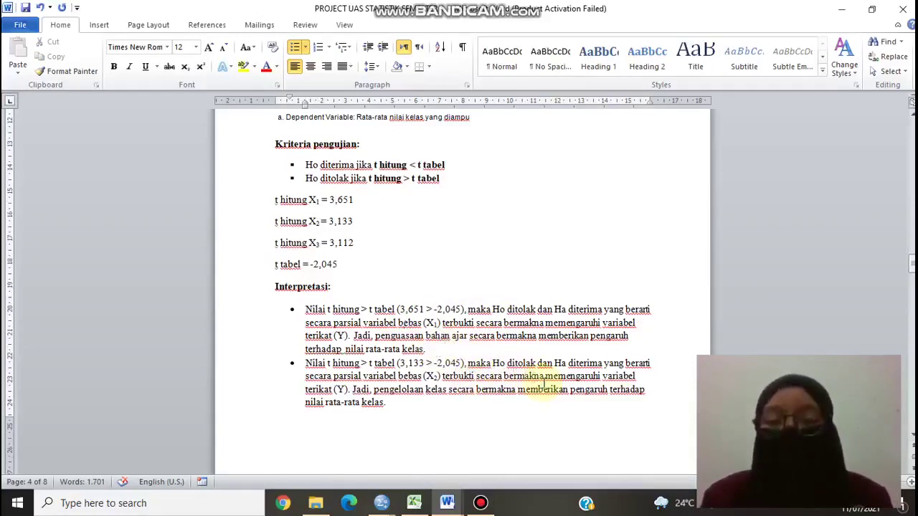
scroll(531, 369, down, 1)
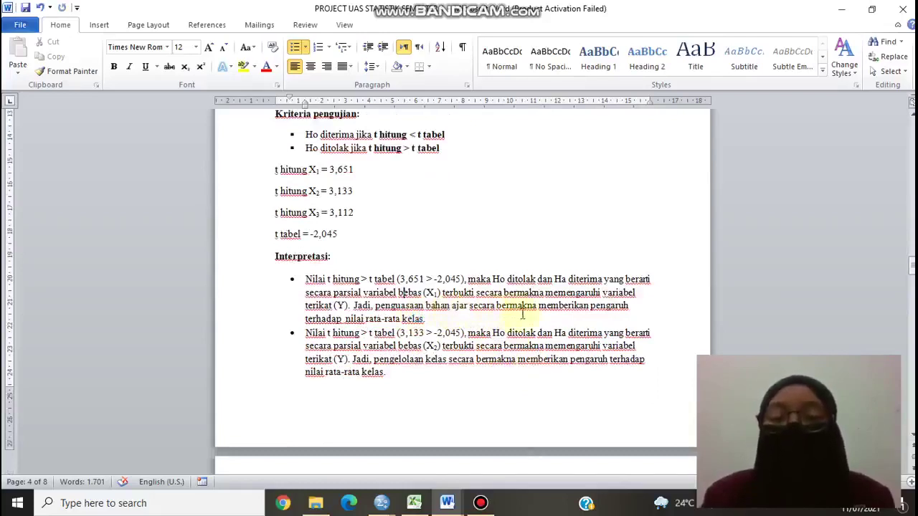
scroll(525, 319, down, 1)
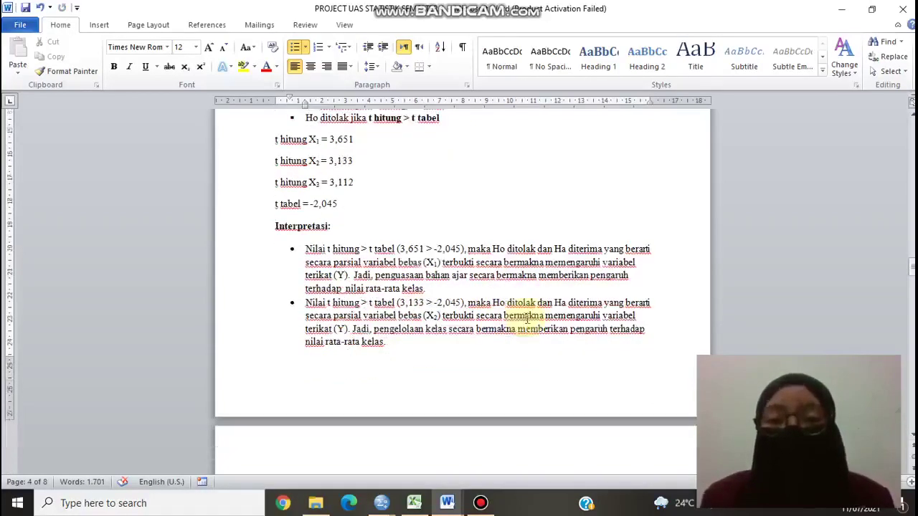
scroll(522, 320, down, 1)
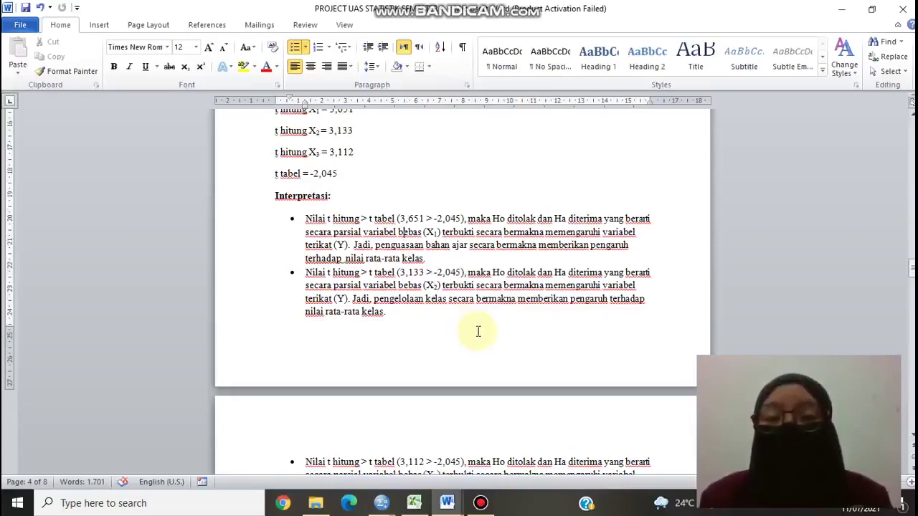
scroll(478, 331, down, 3)
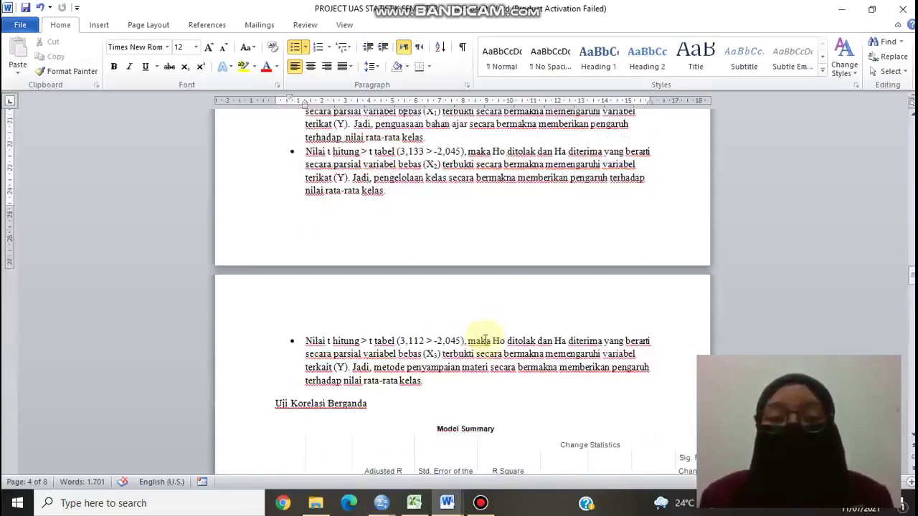
scroll(485, 340, up, 5)
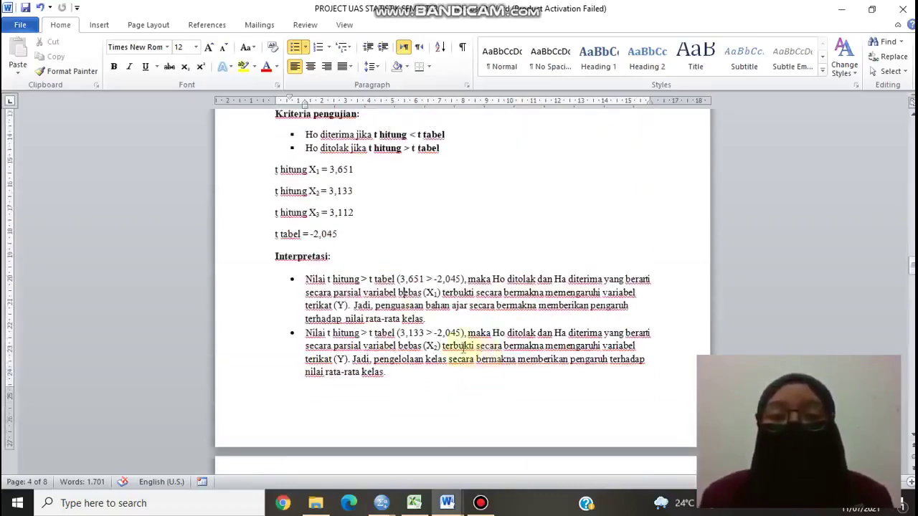
scroll(388, 284, down, 1)
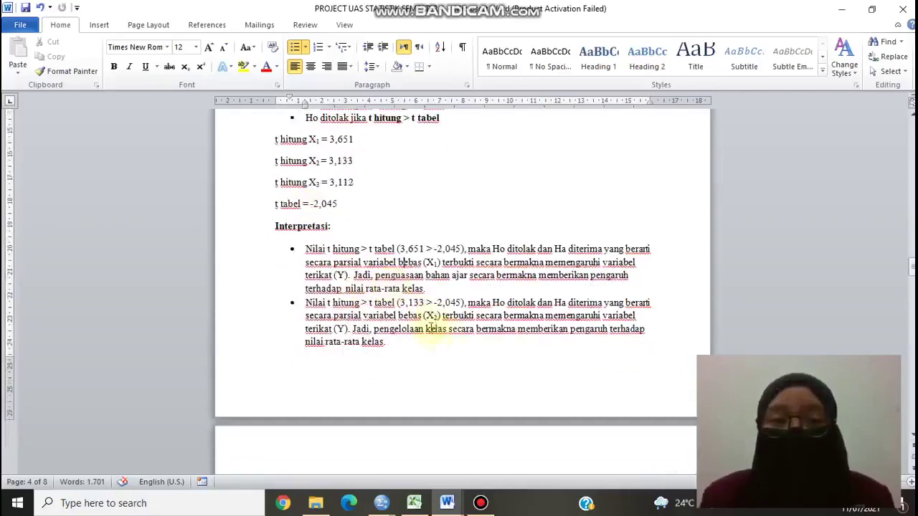
scroll(423, 310, down, 6)
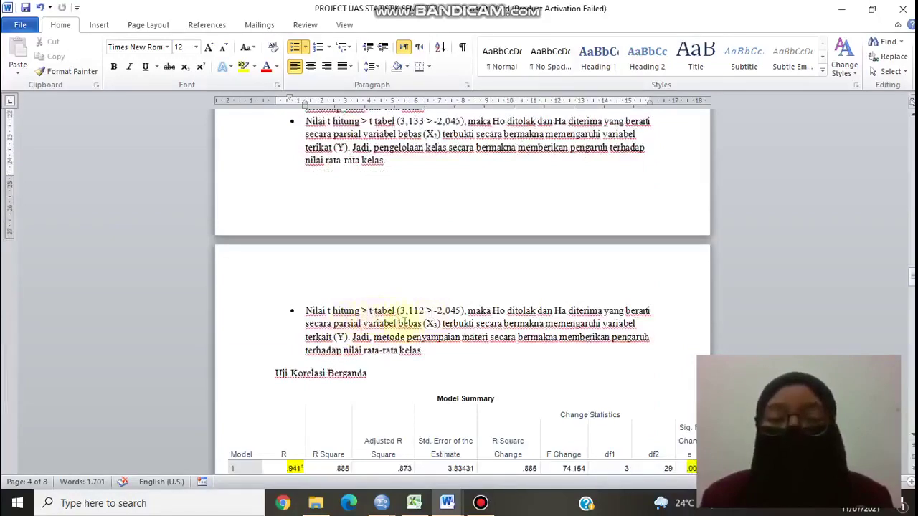
scroll(410, 333, up, 1)
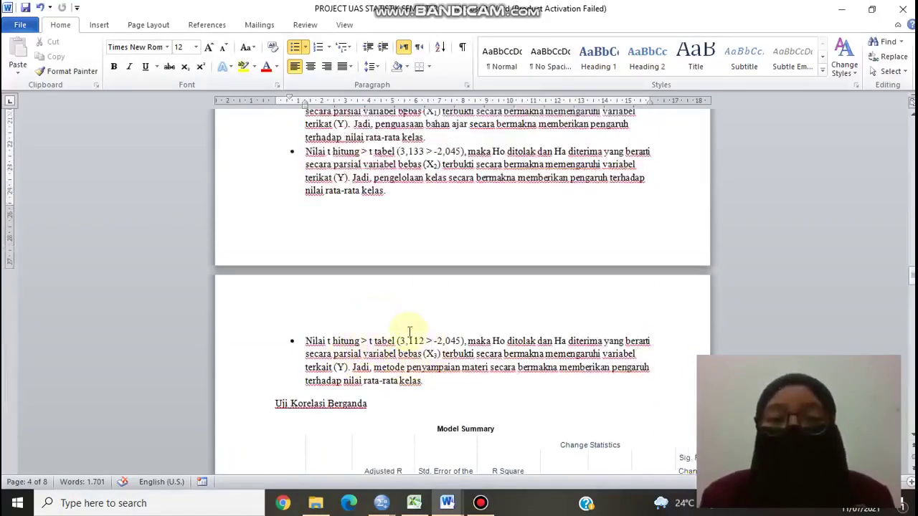
scroll(482, 322, up, 4)
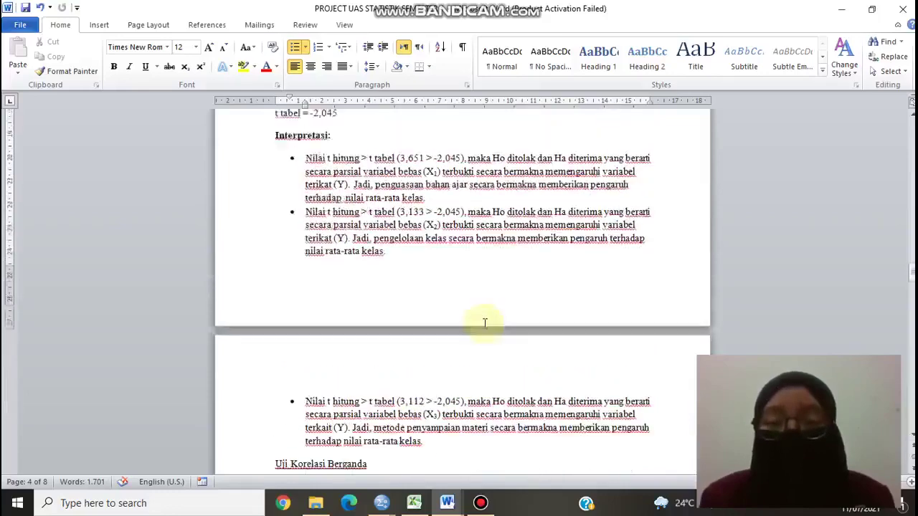
scroll(485, 324, down, 5)
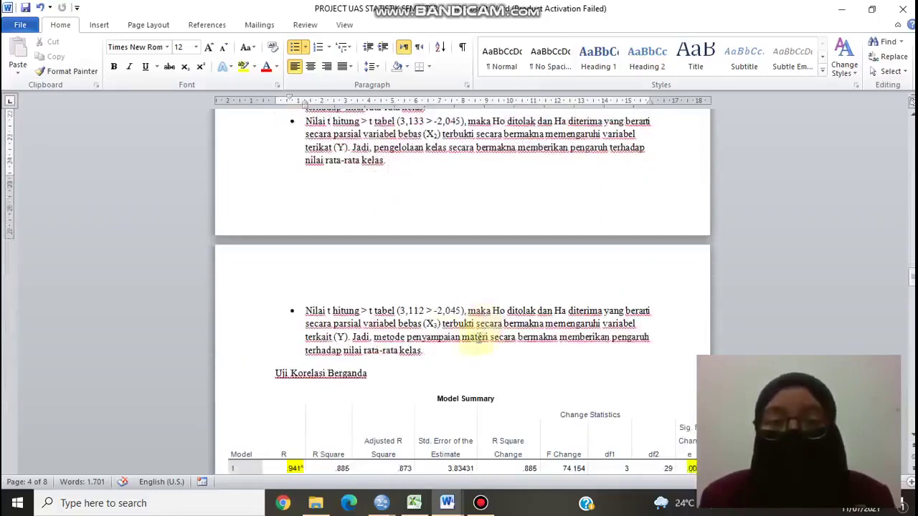
scroll(474, 331, up, 1)
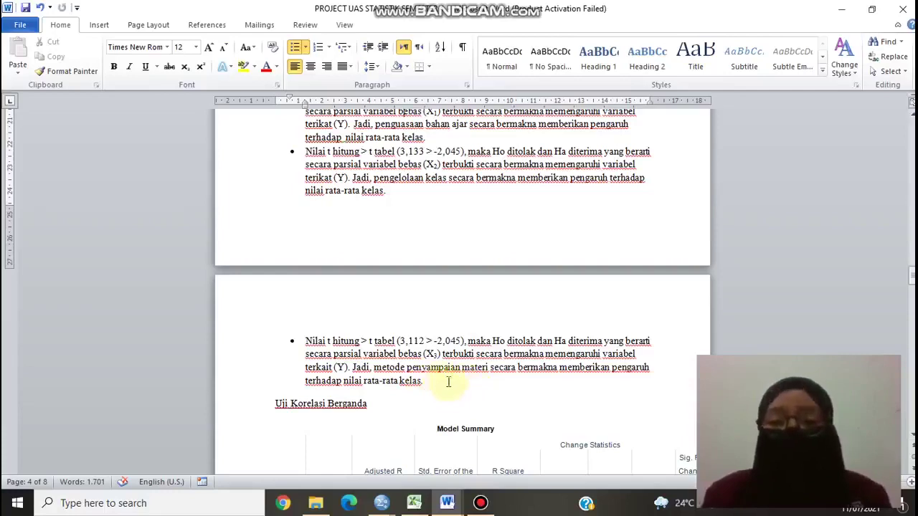
Switch to the SPSS Data Editor and open the Linear Regression setup for the multiple correlation test.
key(alt+Tab)
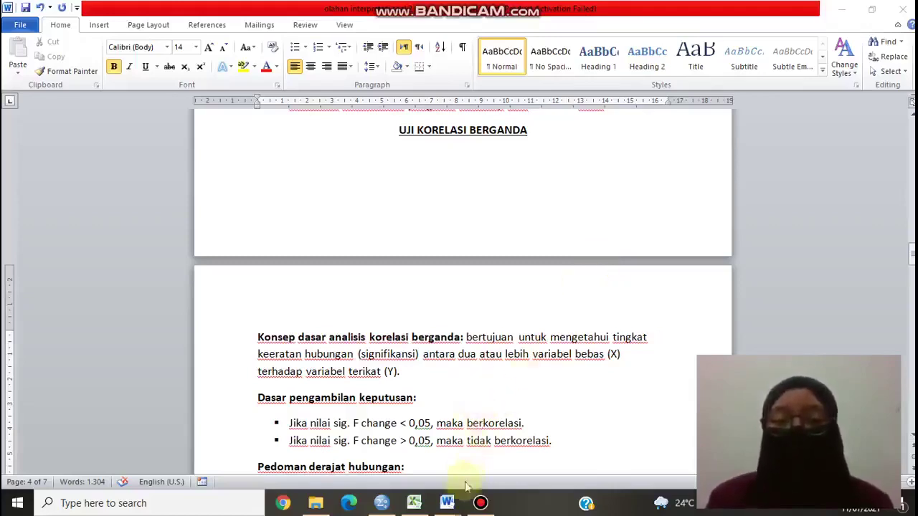
mouse_move(455, 503)
mouse_move(380, 508)
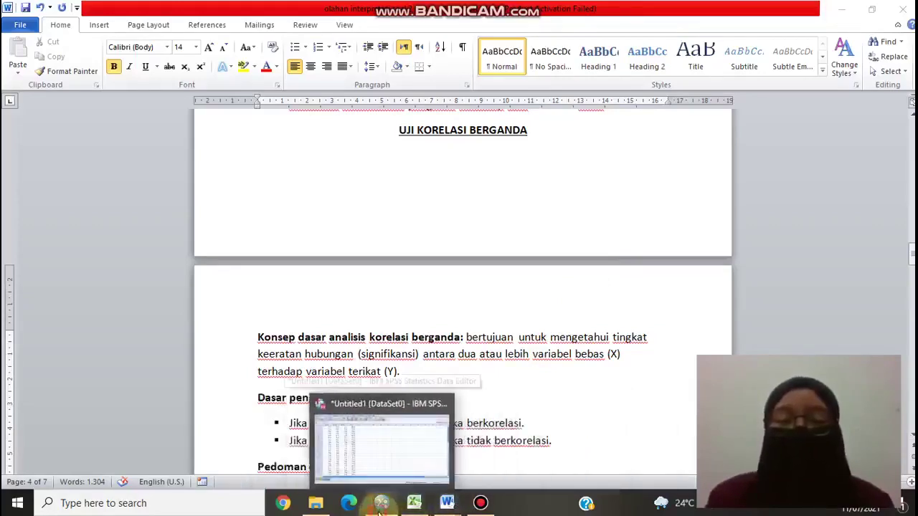
click(380, 506)
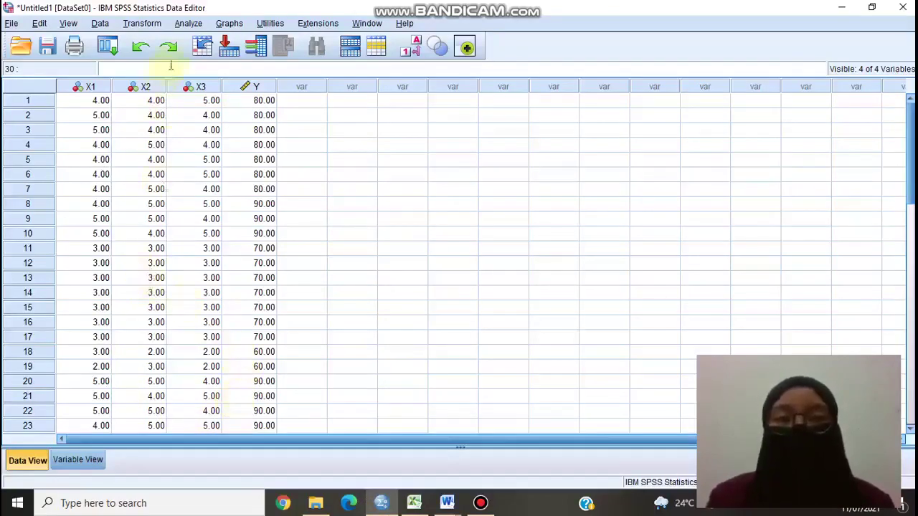
click(190, 25)
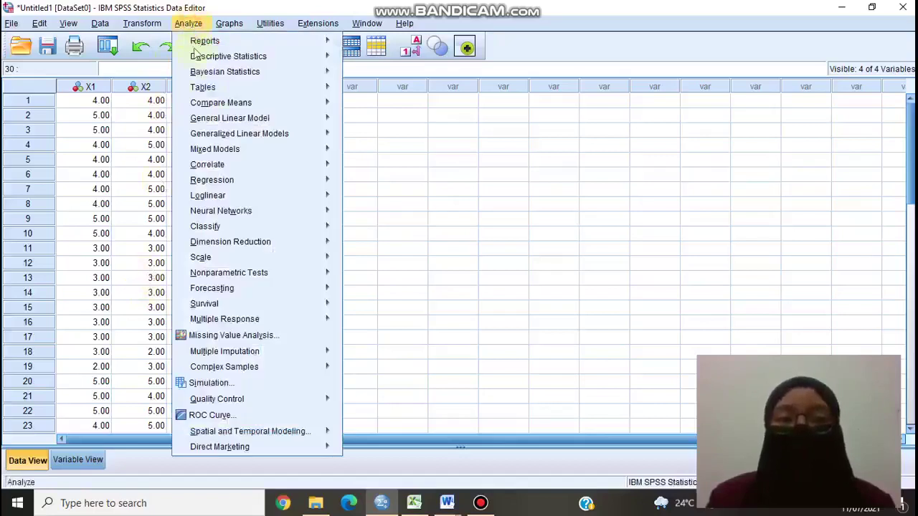
mouse_move(264, 185)
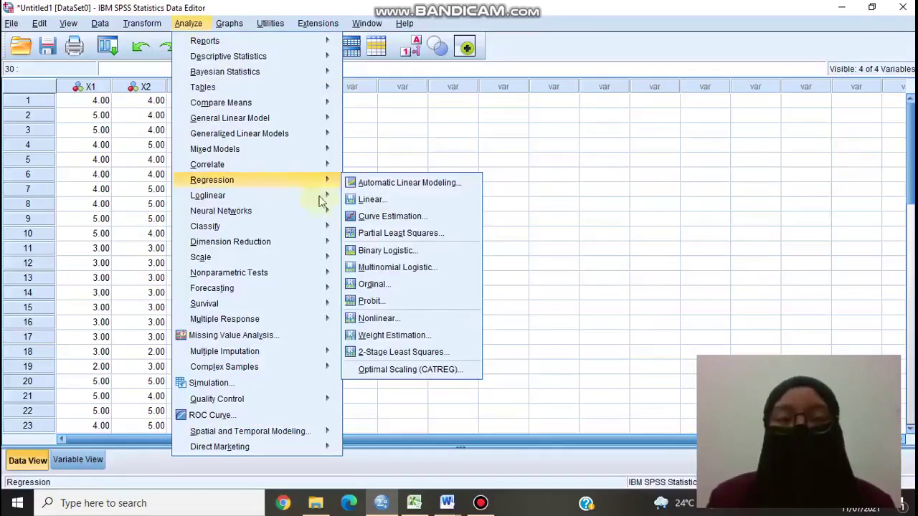
click(369, 199)
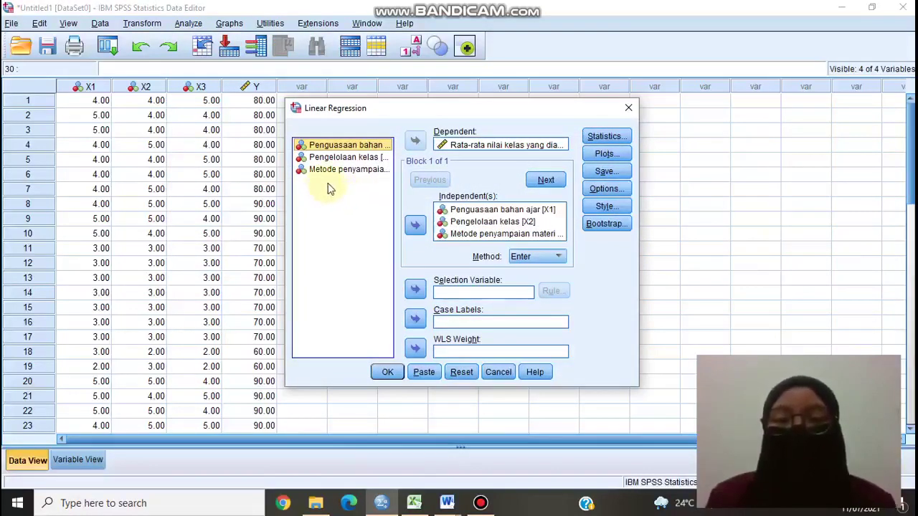
Include R squared change in the regression statistics and run the linear regression.
click(606, 137)
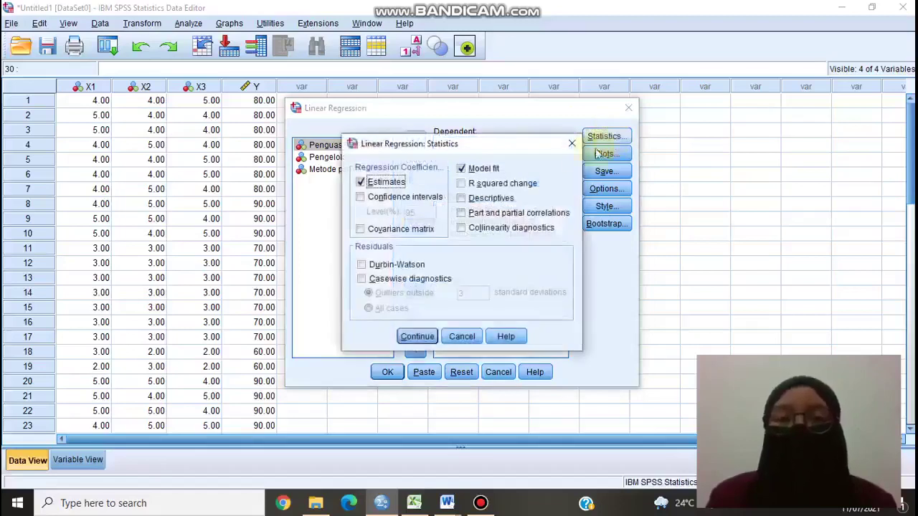
click(461, 184)
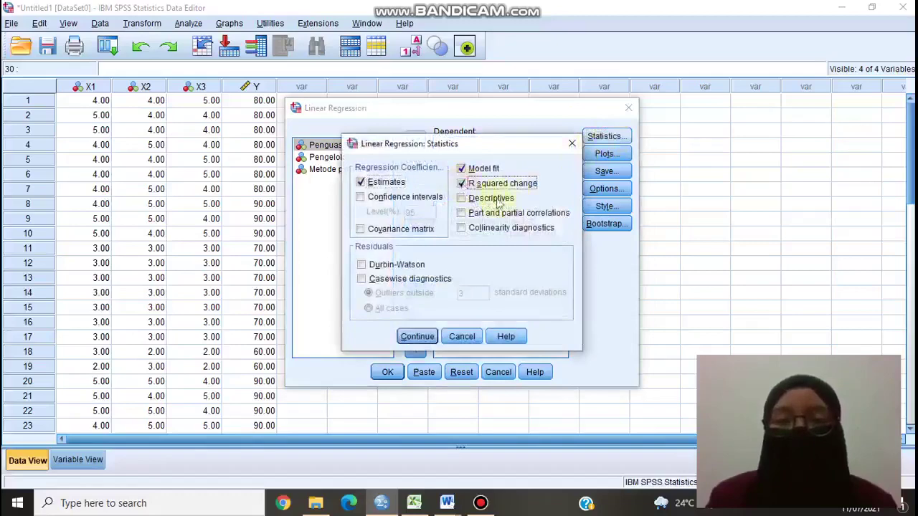
click(417, 337)
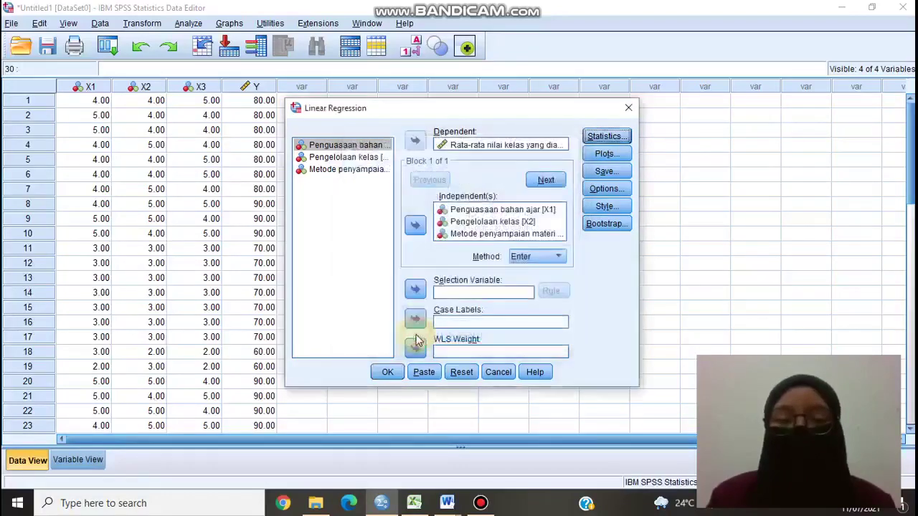
click(387, 372)
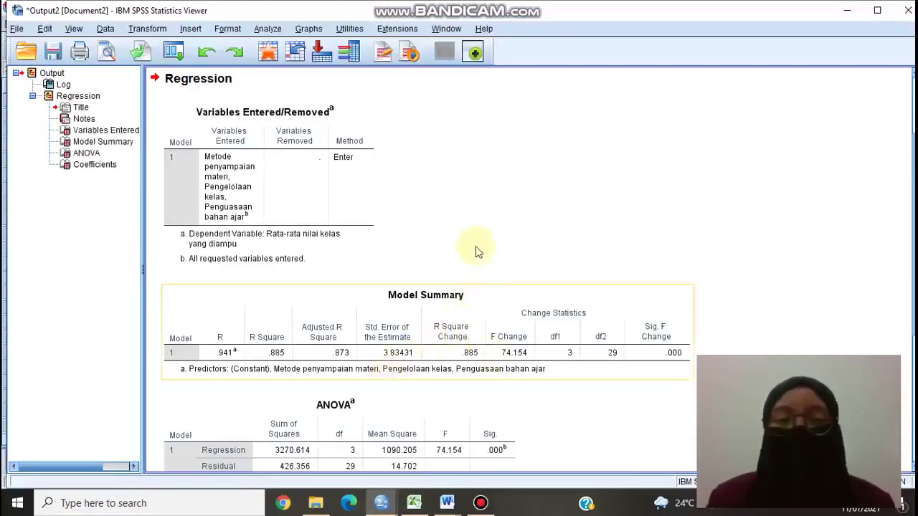
Examine the Model Summary and ANOVA tables in the regression output, and return to the PROJECT UAS STATISTIK document in Word.
scroll(477, 247, down, 6)
scroll(475, 260, up, 8)
scroll(476, 259, down, 3)
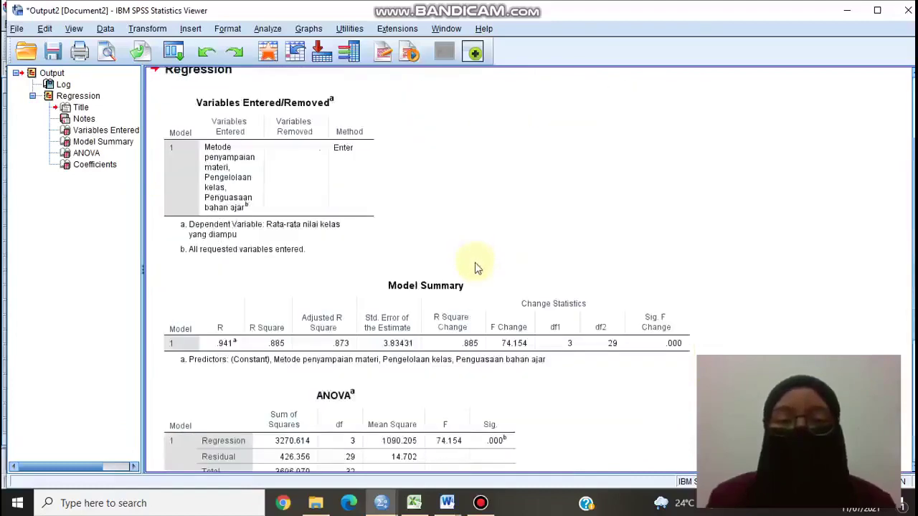
scroll(495, 260, down, 1)
click(501, 257)
click(518, 199)
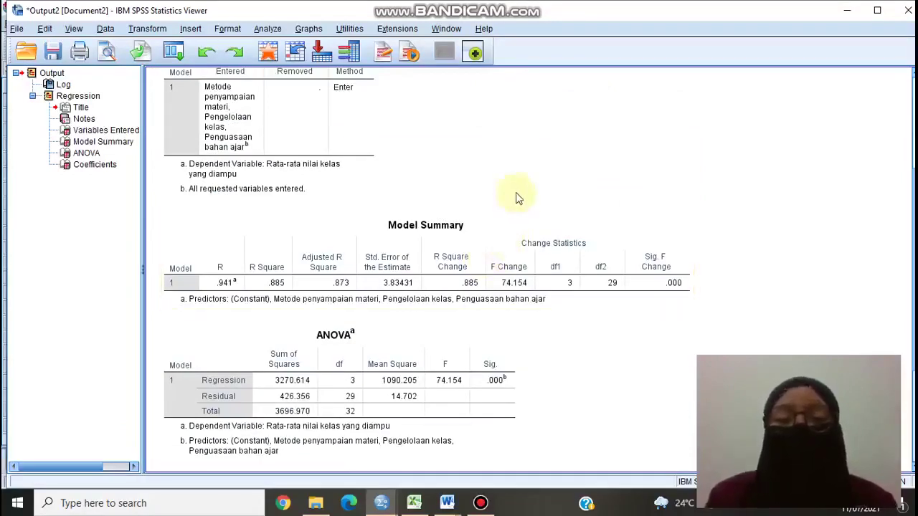
click(464, 241)
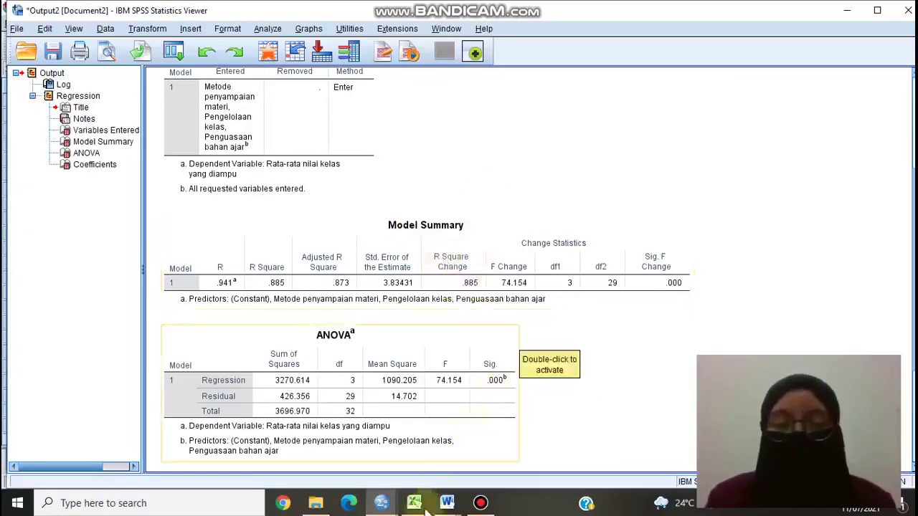
mouse_move(456, 508)
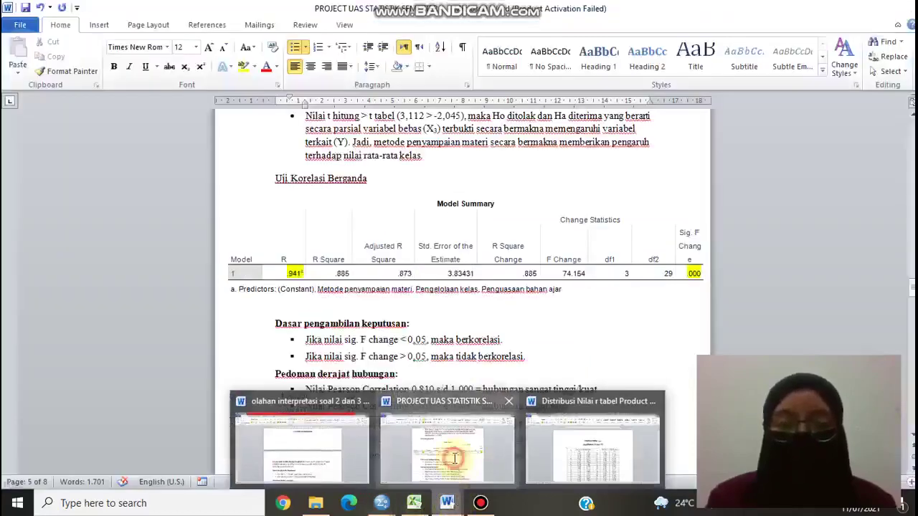
click(459, 466)
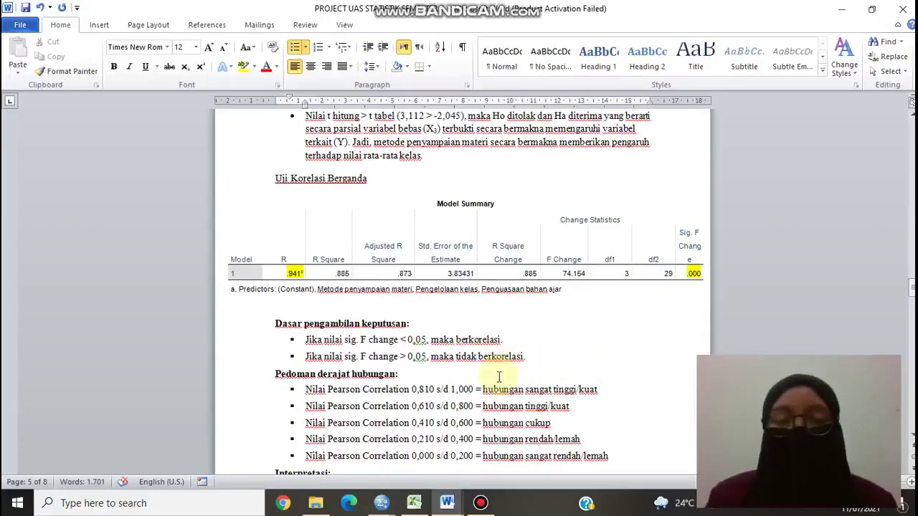
Read the multiple correlation Model Summary, the Sig. F Change decision criteria and the guidelines for the degree of relationship.
scroll(499, 380, down, 1)
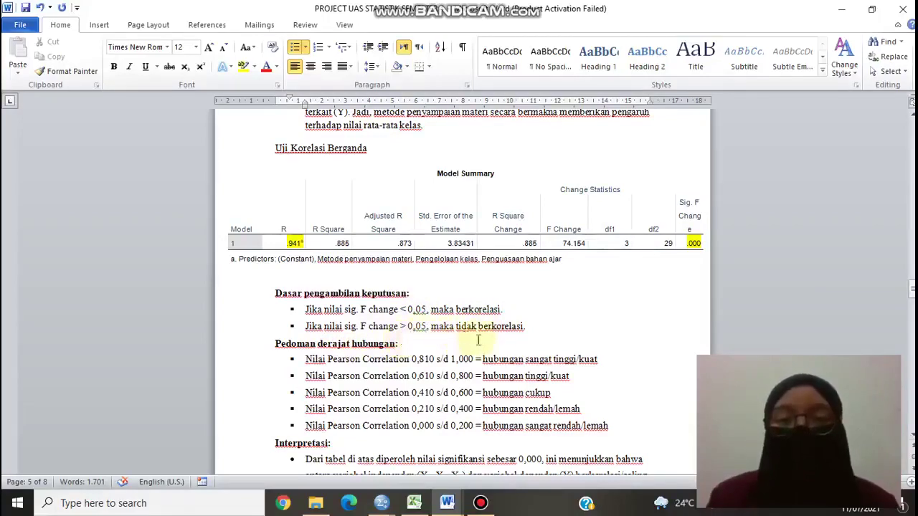
scroll(534, 352, down, 1)
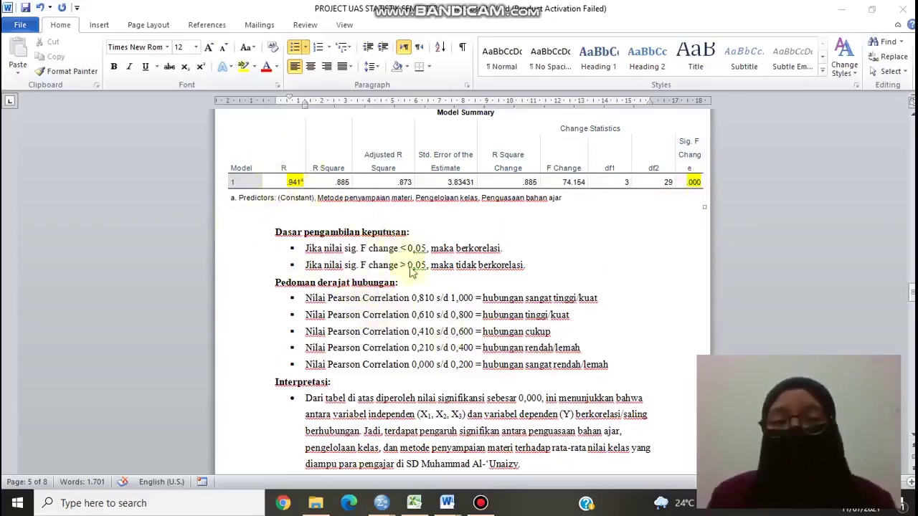
scroll(414, 272, down, 1)
scroll(414, 275, down, 2)
scroll(423, 276, up, 1)
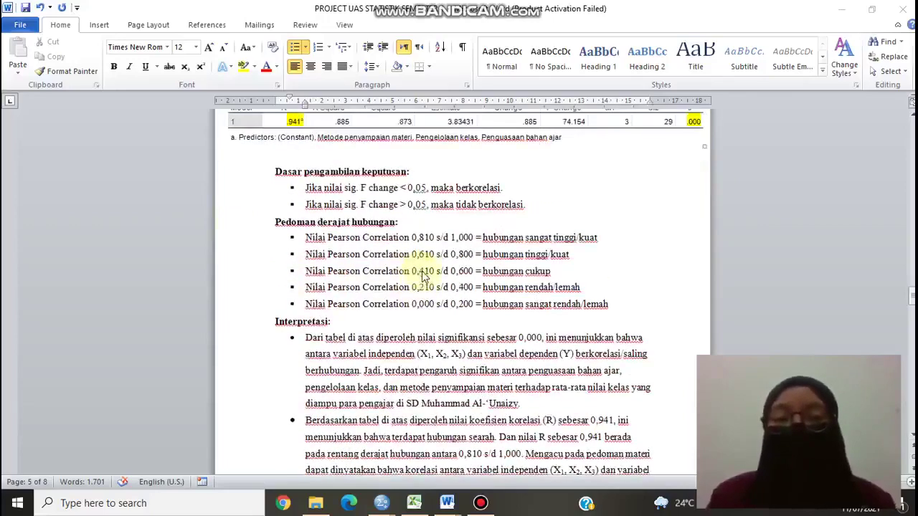
scroll(423, 277, up, 1)
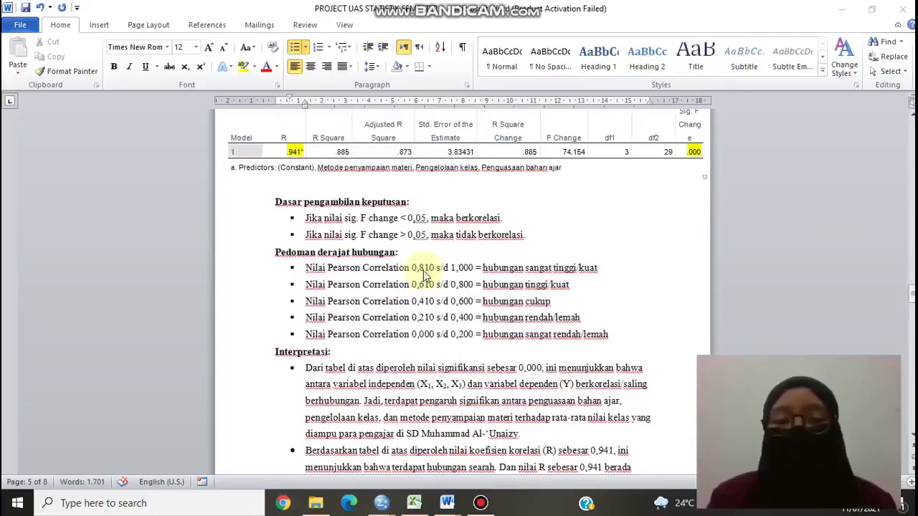
scroll(423, 276, down, 4)
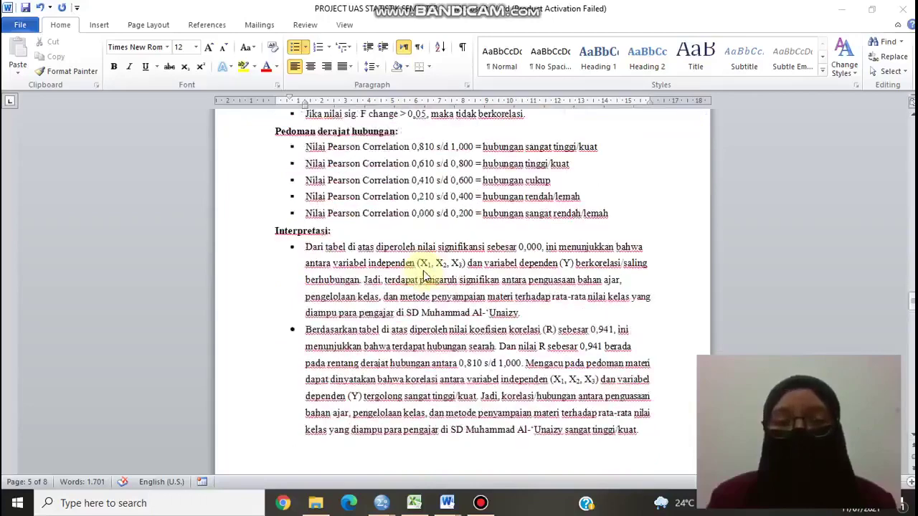
scroll(423, 276, up, 1)
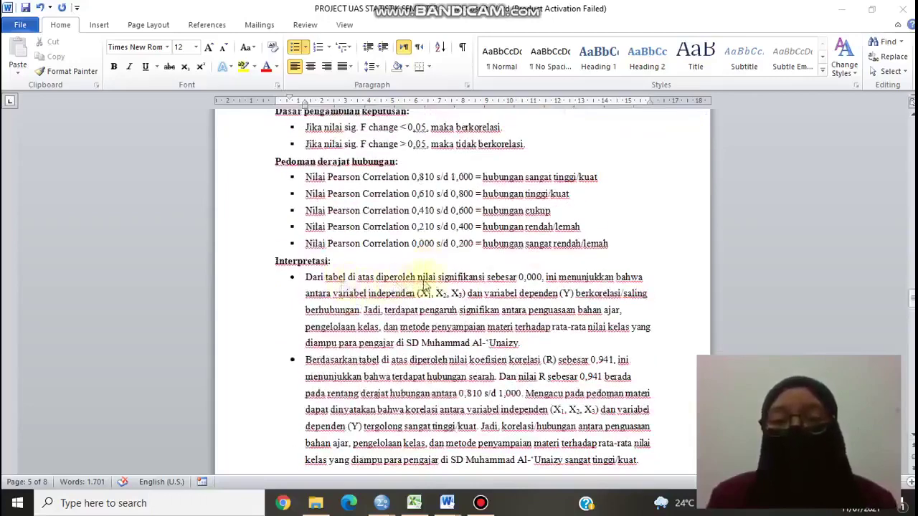
scroll(574, 282, up, 2)
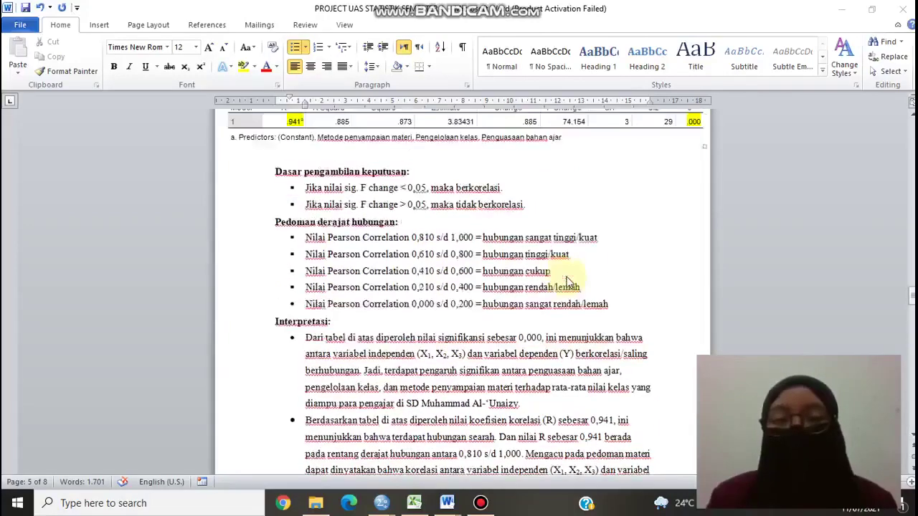
scroll(585, 282, up, 1)
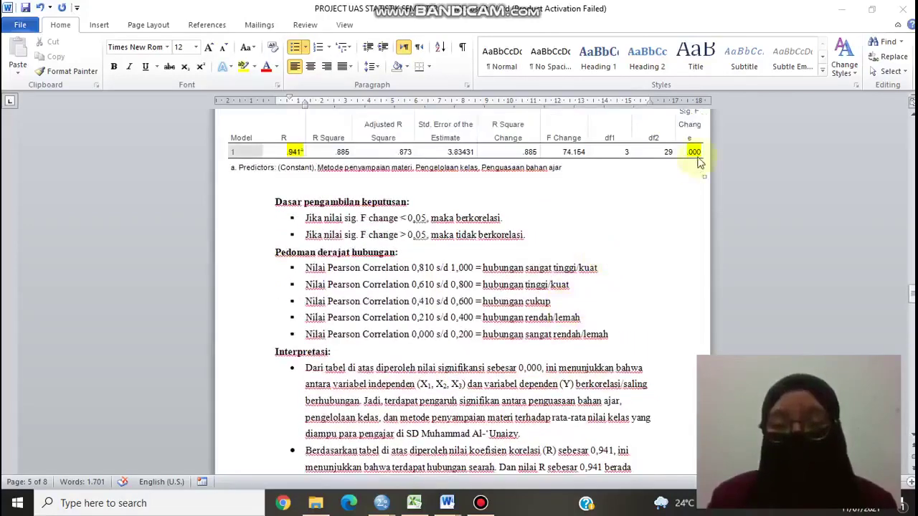
Read the Interpretasi of the multiple correlation test, comparing the significance and R values with the Model Summary and the guidelines.
scroll(645, 355, down, 1)
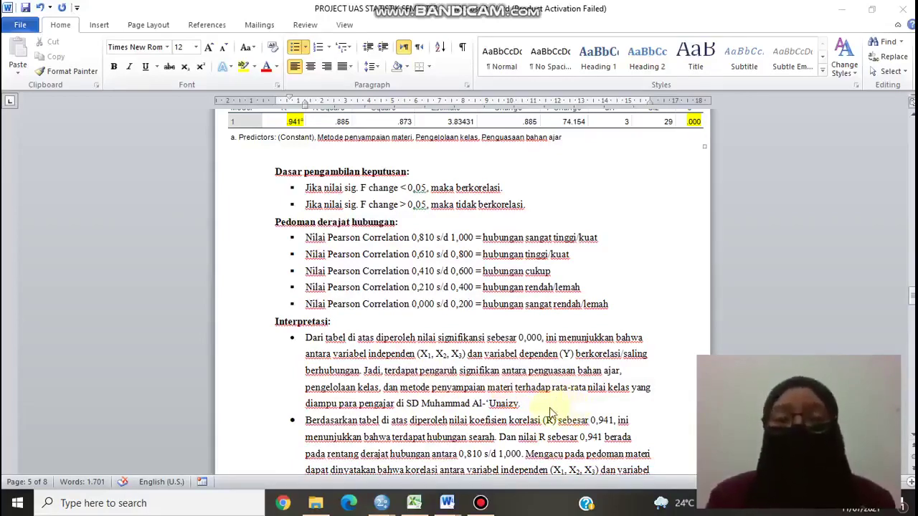
scroll(416, 358, up, 1)
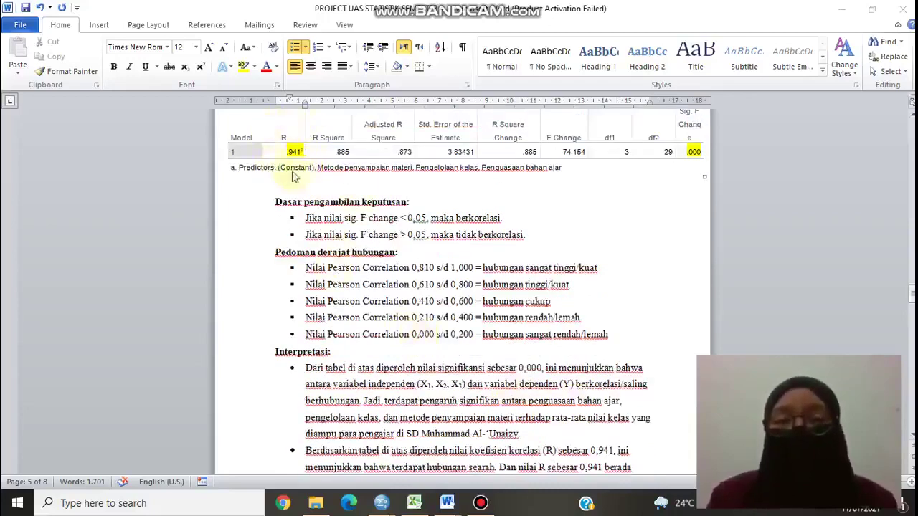
scroll(343, 209, down, 4)
scroll(343, 210, up, 6)
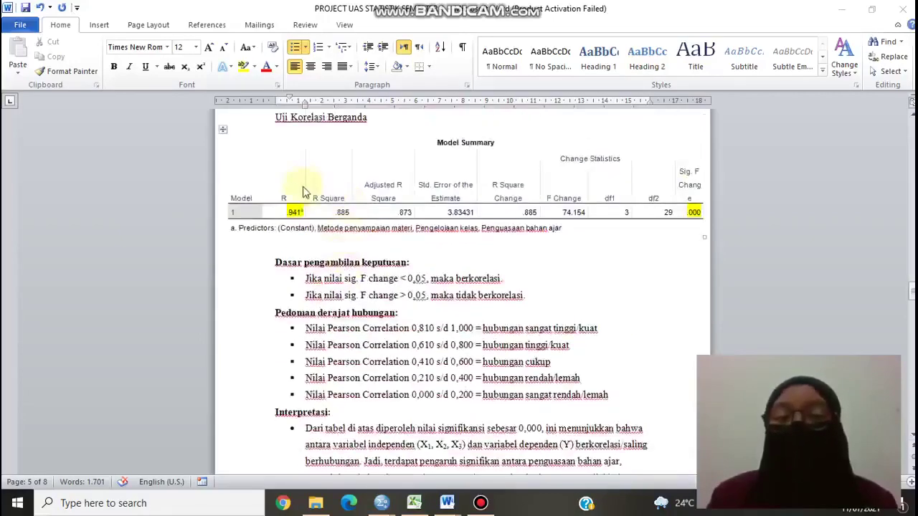
scroll(387, 258, down, 7)
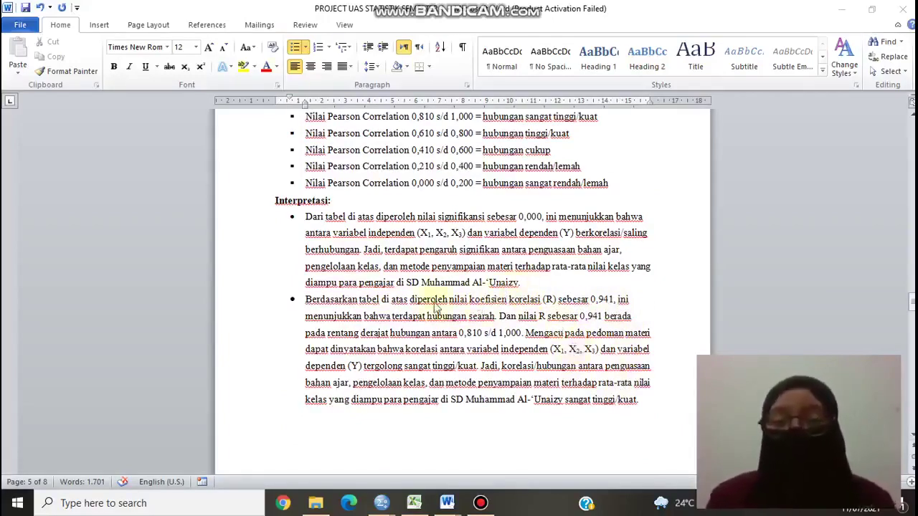
scroll(391, 206, up, 3)
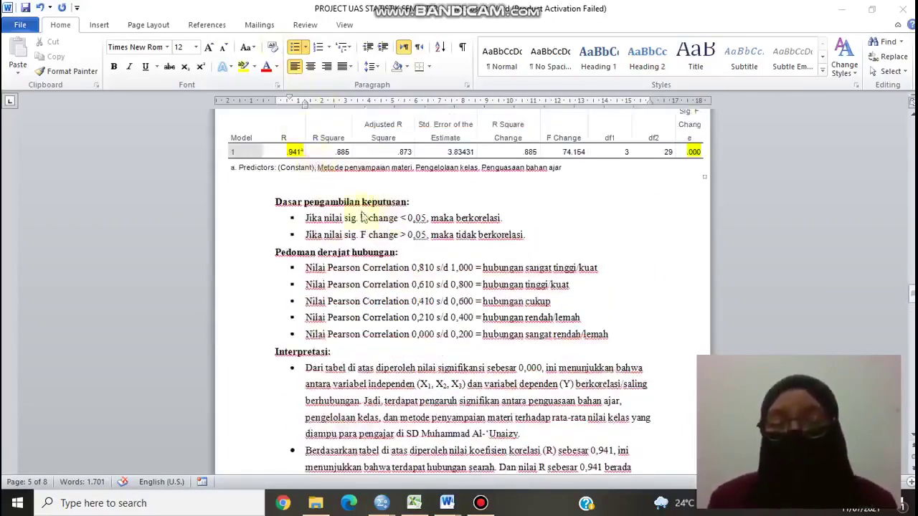
scroll(430, 229, down, 3)
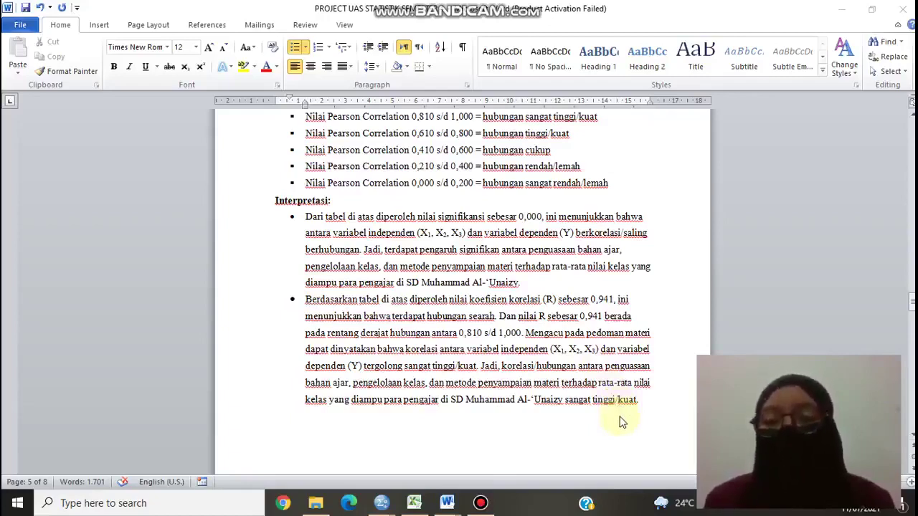
scroll(621, 421, down, 1)
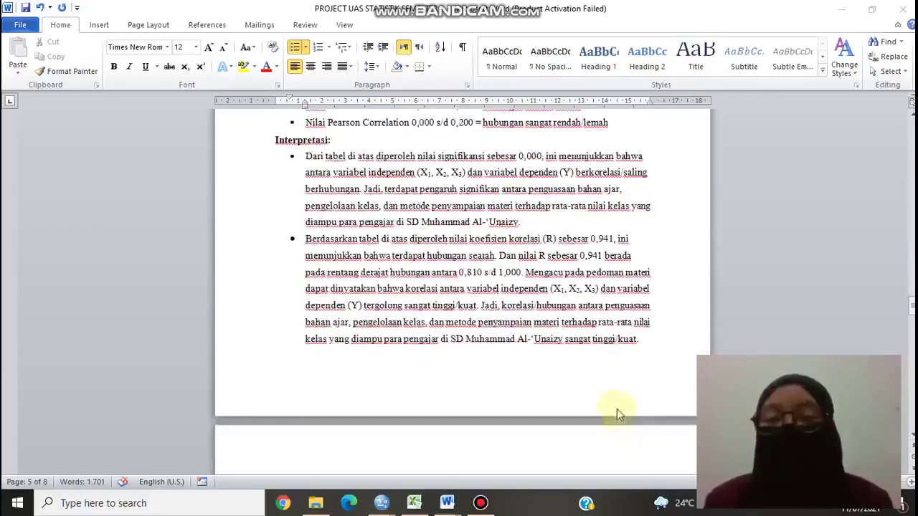
scroll(587, 385, up, 2)
scroll(587, 385, up, 4)
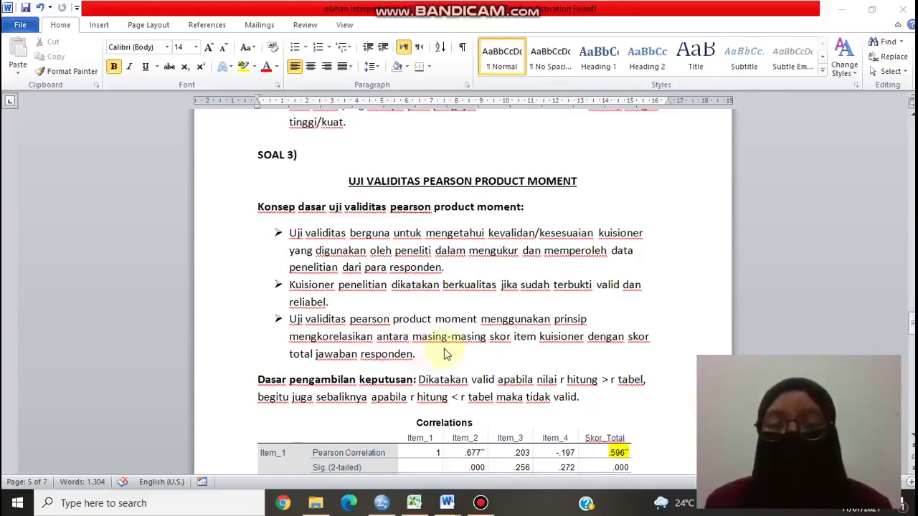
Switch to the PROJECT UAS STATISTIK document in Word and examine the questionnaire score table under Jawaban Soal 3.
click(447, 503)
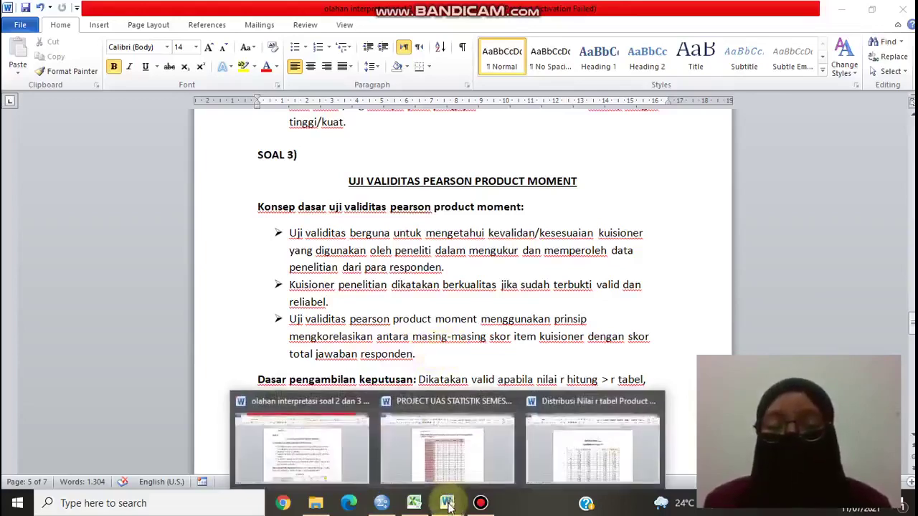
click(445, 452)
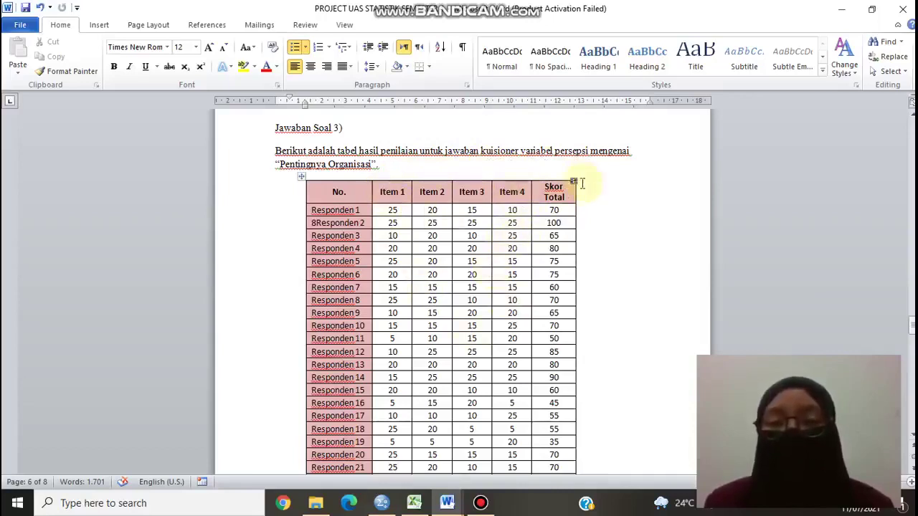
scroll(559, 234, down, 5)
scroll(558, 234, up, 4)
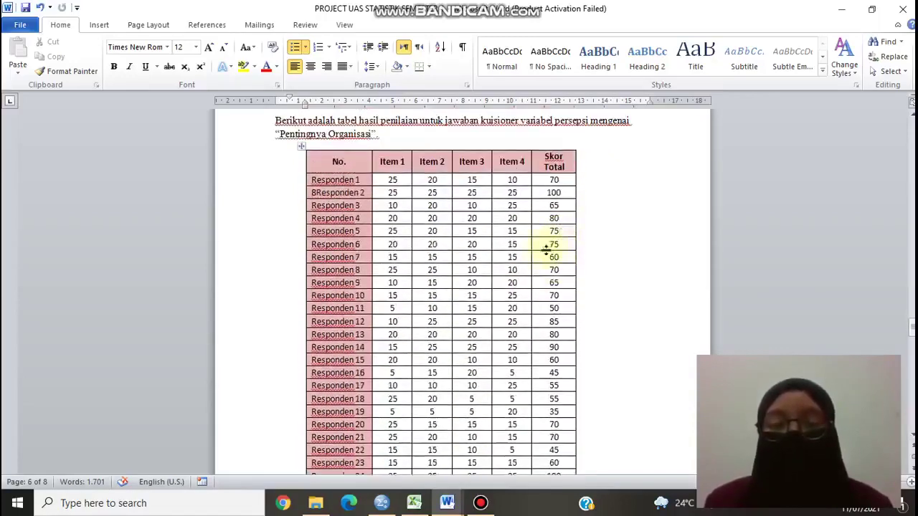
Switch to the empty SPSS Data Editor and define the first variable with the name Item_1.
click(391, 505)
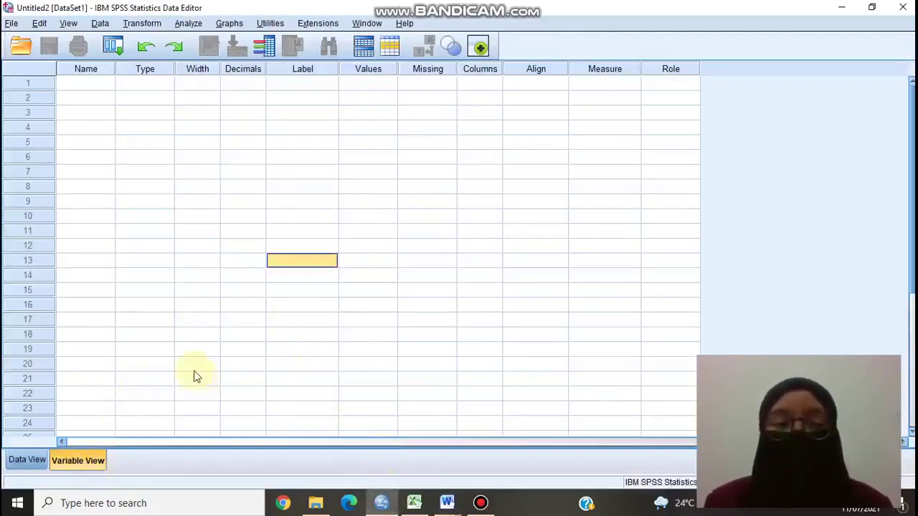
click(94, 86)
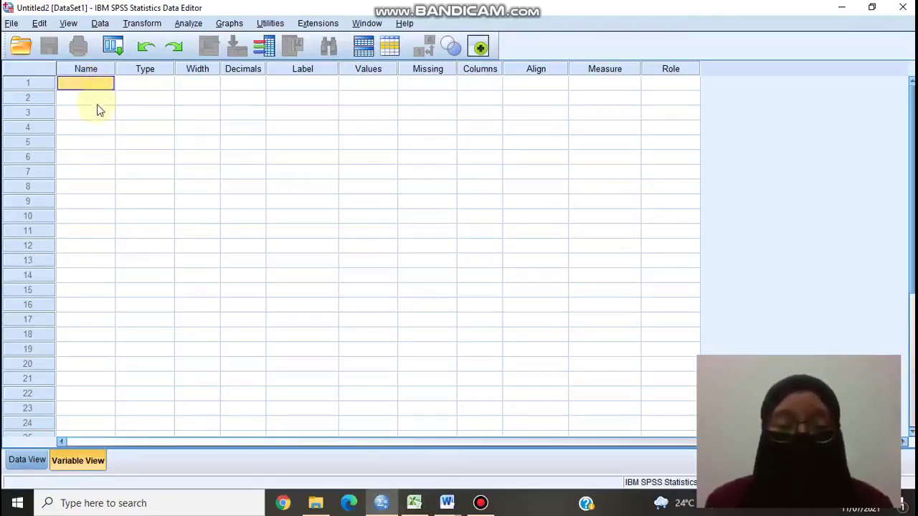
key(F2)
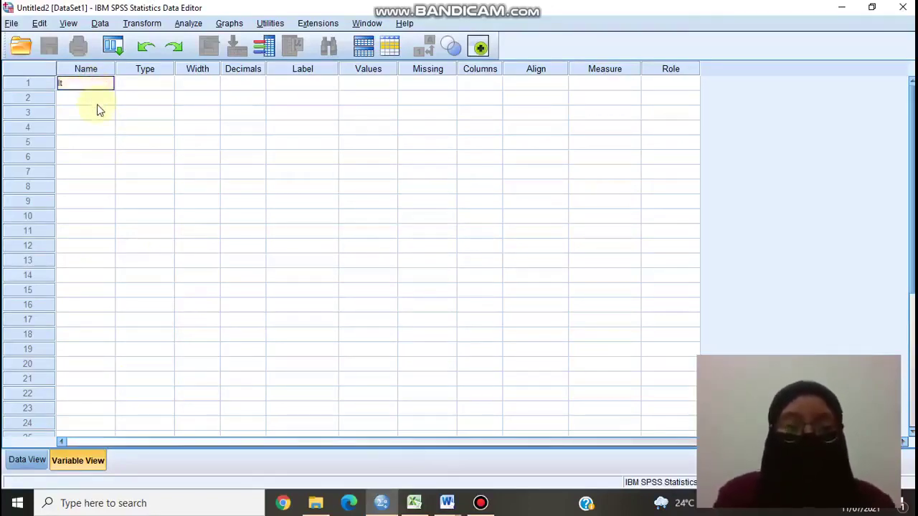
text(Item)
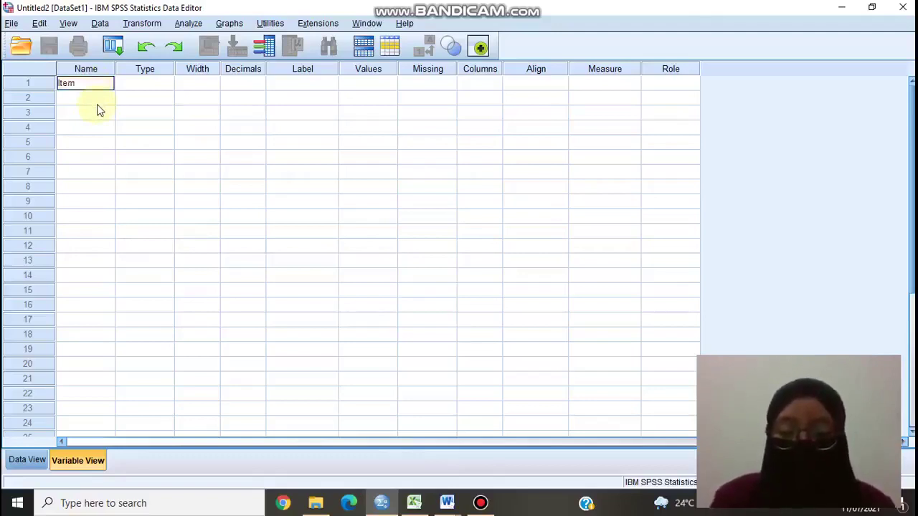
text(_1)
key(Return)
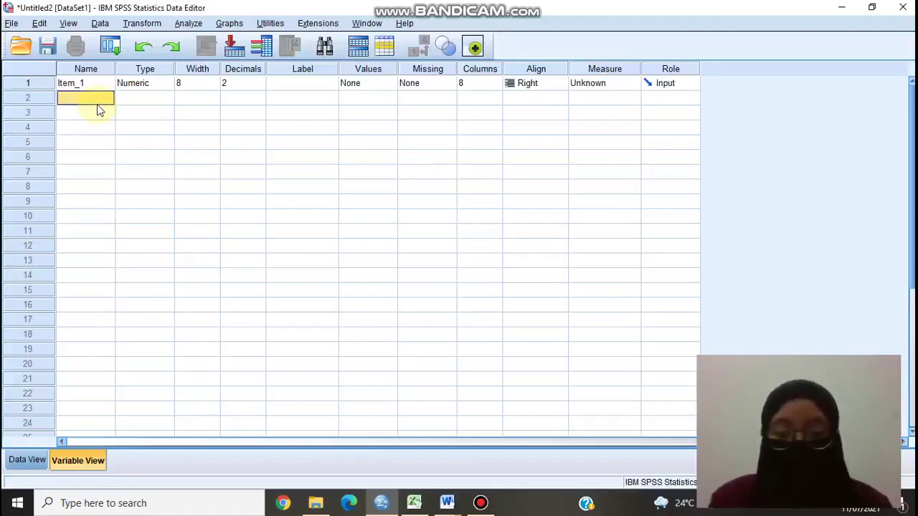
Define the next three variables with the names Item_2, Item_3 and Item_4.
text(Item)
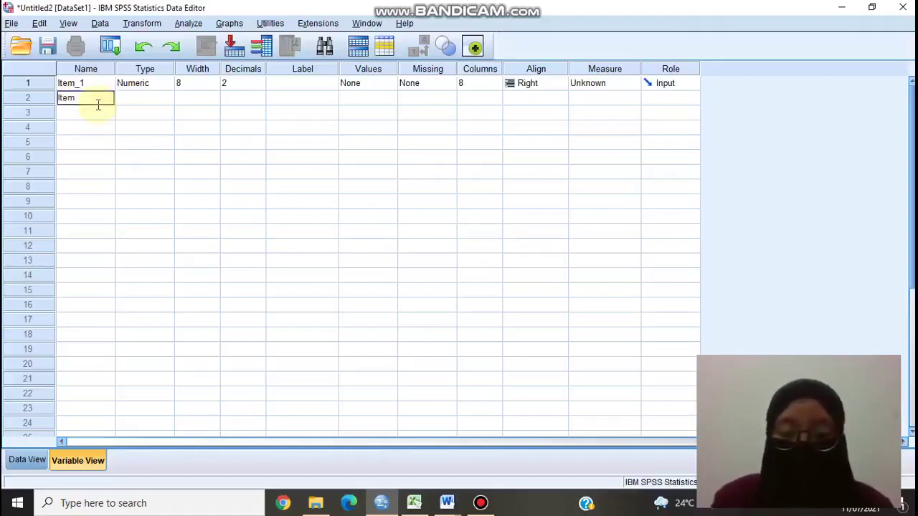
text(_2)
key(Return)
text(Item)
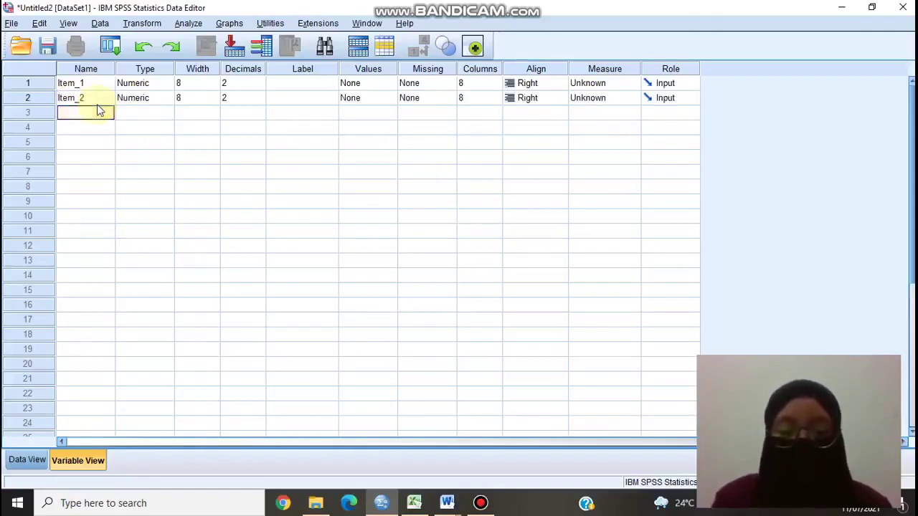
text(_3)
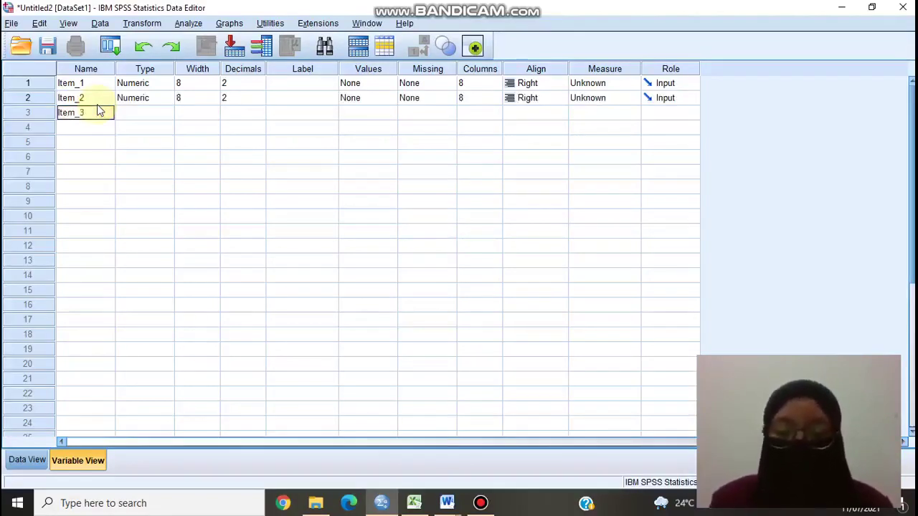
key(Return)
text(Ite)
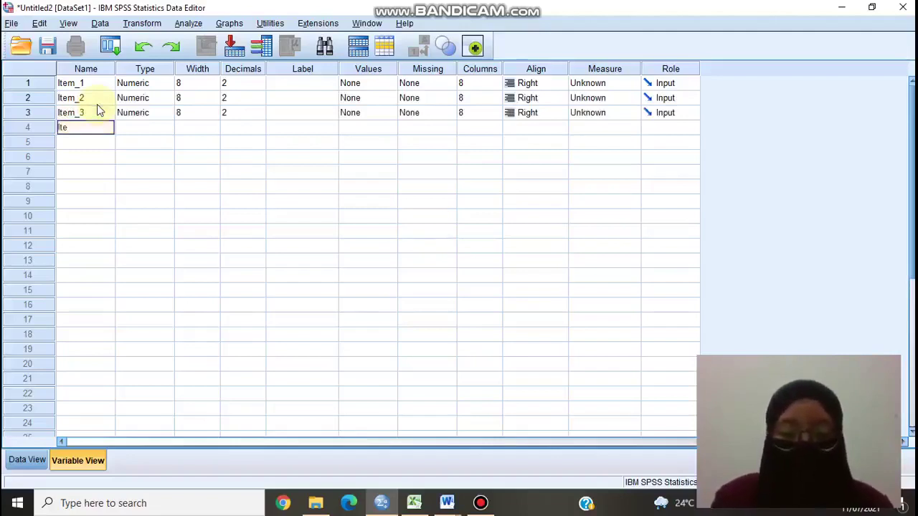
text(m_4)
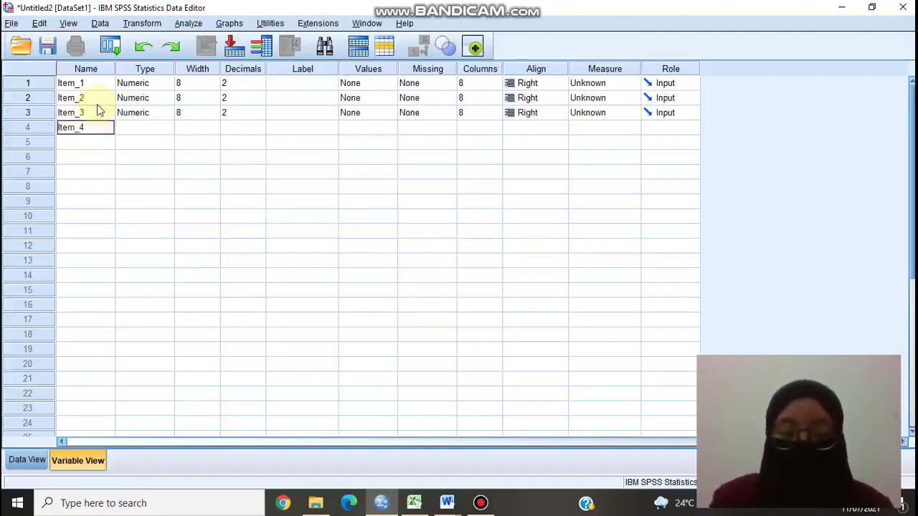
key(Return)
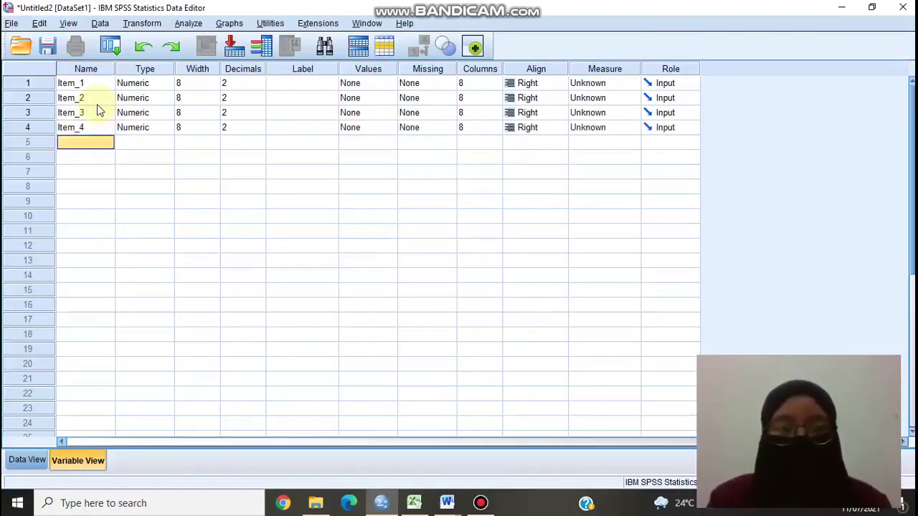
Try to define the fifth variable with the name Skor Total, including the space.
text(Skor)
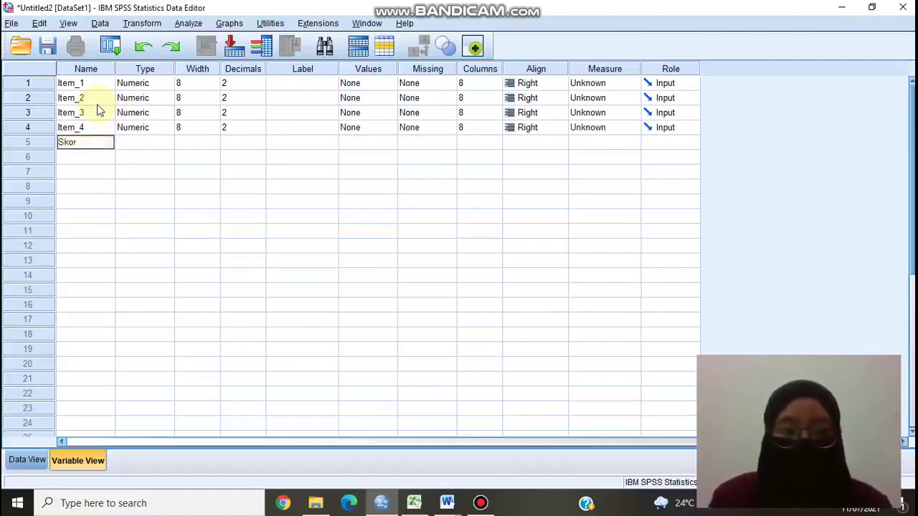
text( Tota)
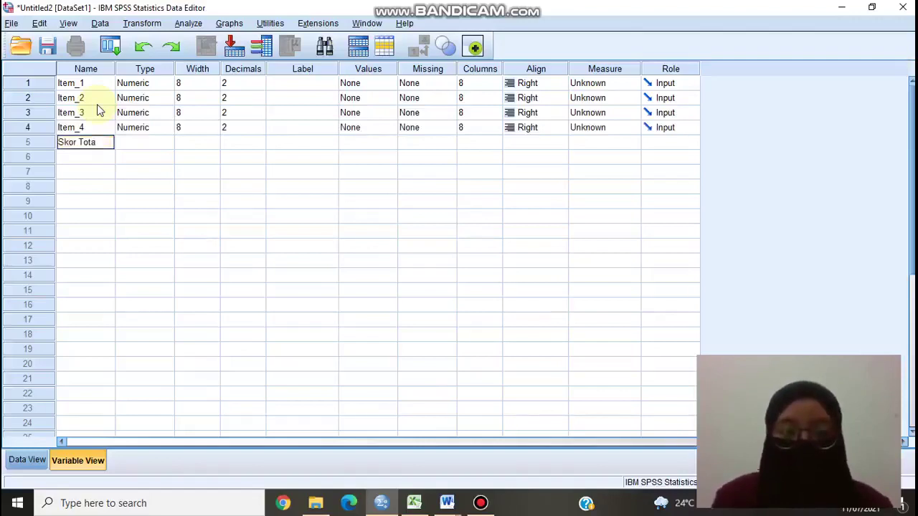
text(l)
click(148, 200)
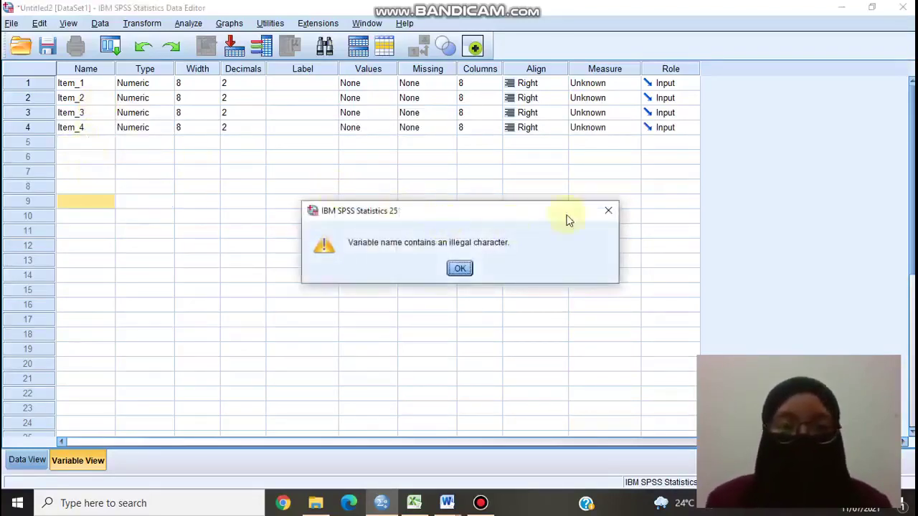
click(608, 209)
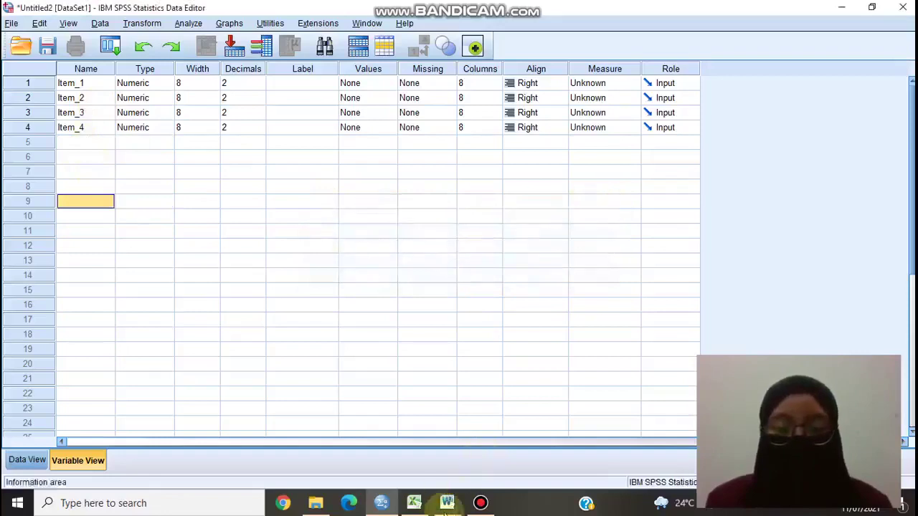
mouse_move(448, 506)
mouse_move(457, 457)
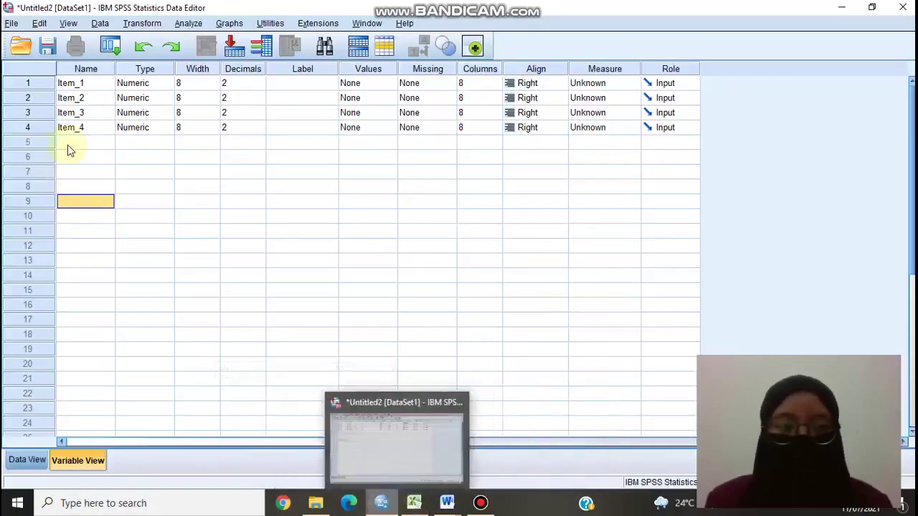
Define the fifth variable with the name Skor_Total, using an underscore instead of a space.
click(70, 143)
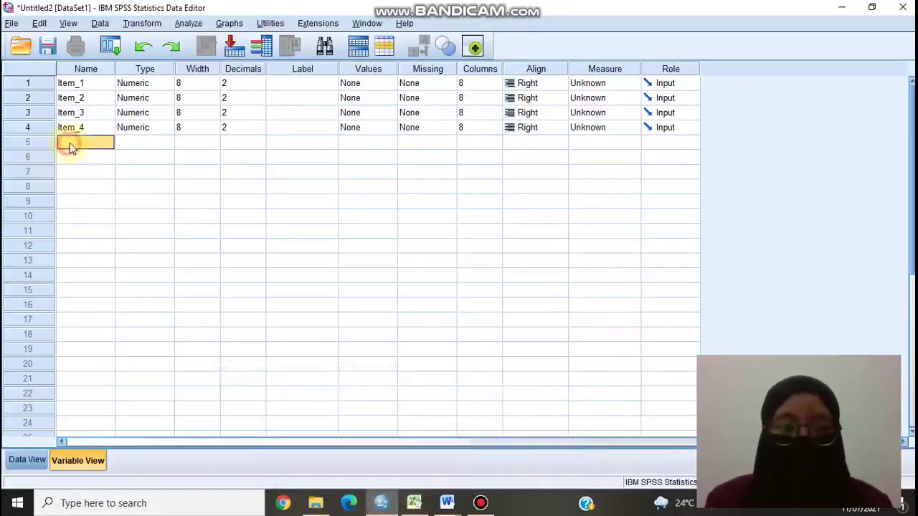
double_click(72, 144)
text(Sk)
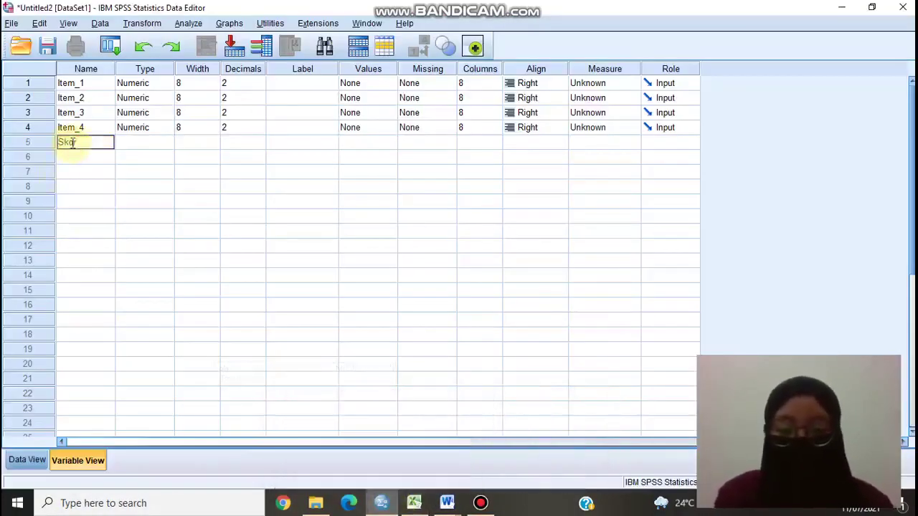
text(or_Total)
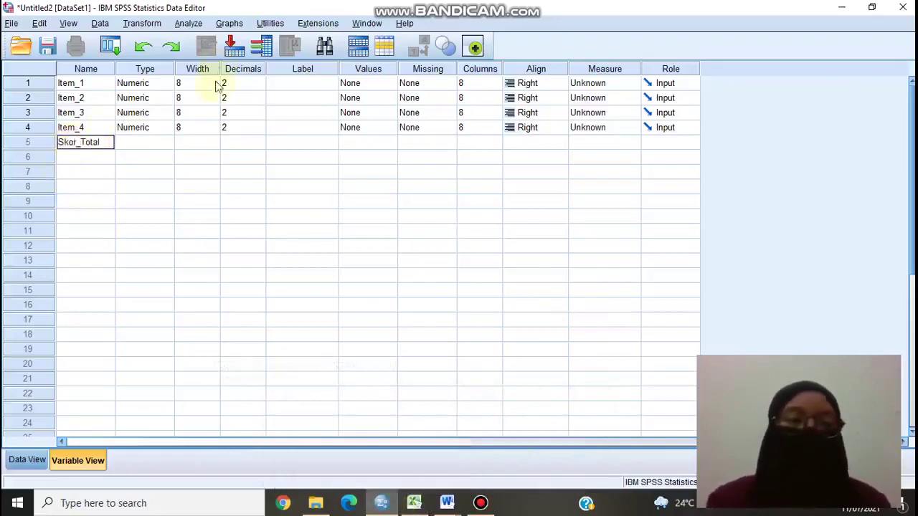
click(191, 199)
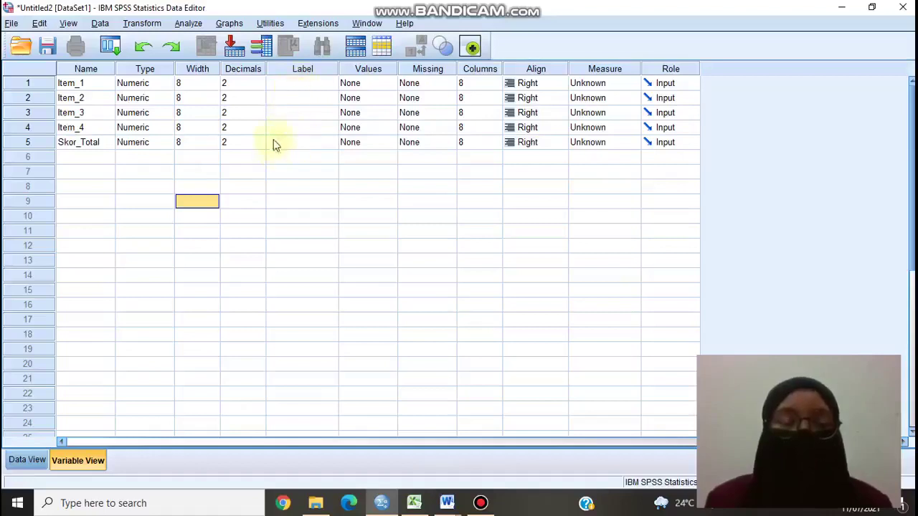
Set the decimals of all five variables, Item_1 to Item_4 and Skor_Total, to 0.
click(249, 84)
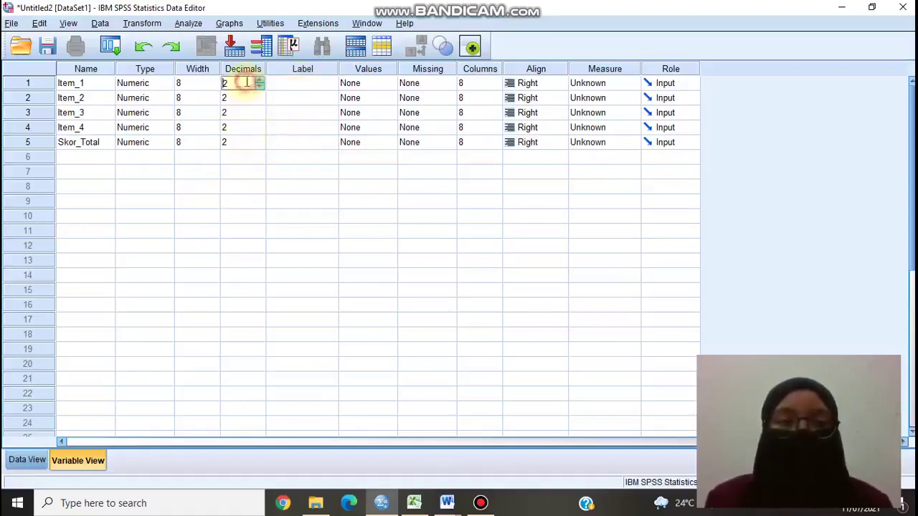
click(260, 86)
click(256, 98)
click(259, 101)
click(259, 101)
click(263, 113)
click(260, 116)
click(260, 116)
click(260, 127)
click(260, 131)
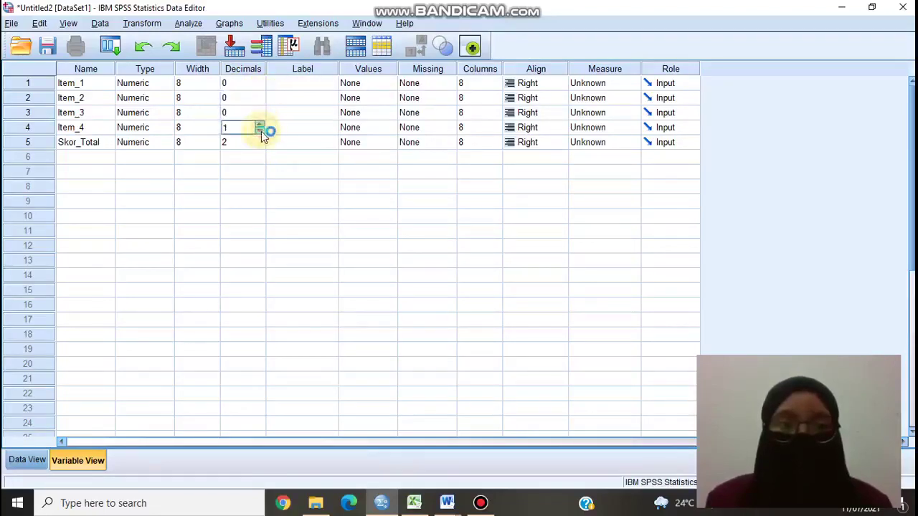
click(261, 131)
click(259, 145)
click(259, 147)
click(260, 146)
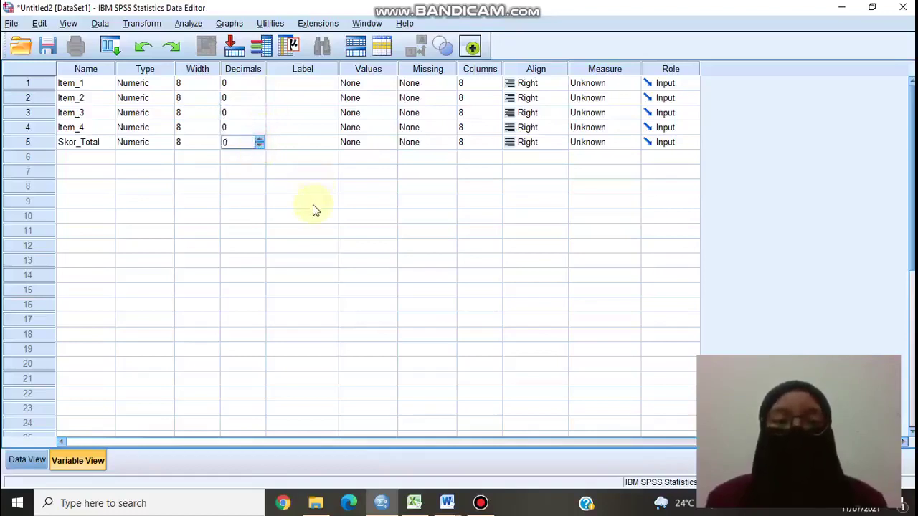
click(312, 205)
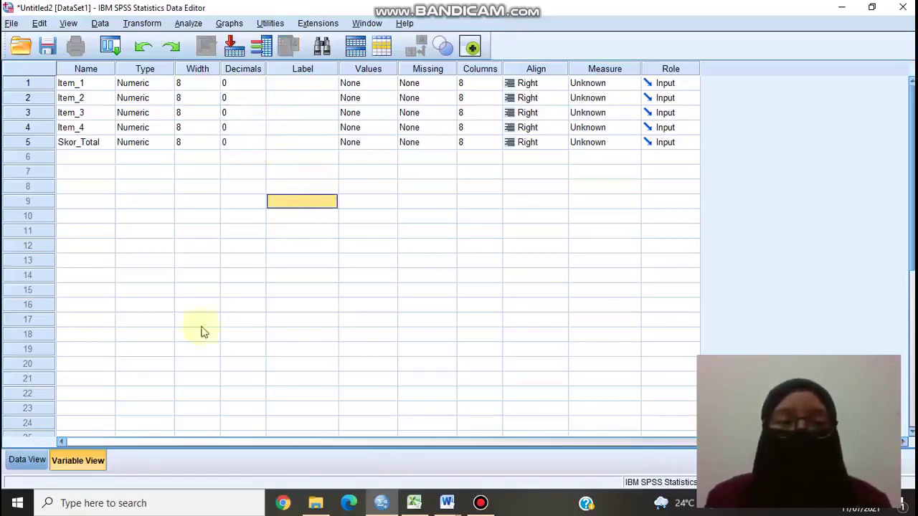
Show the empty SPSS data grid, then switch to Excel and copy the scores in B2:F34 of the data soal 3 sheet.
click(27, 459)
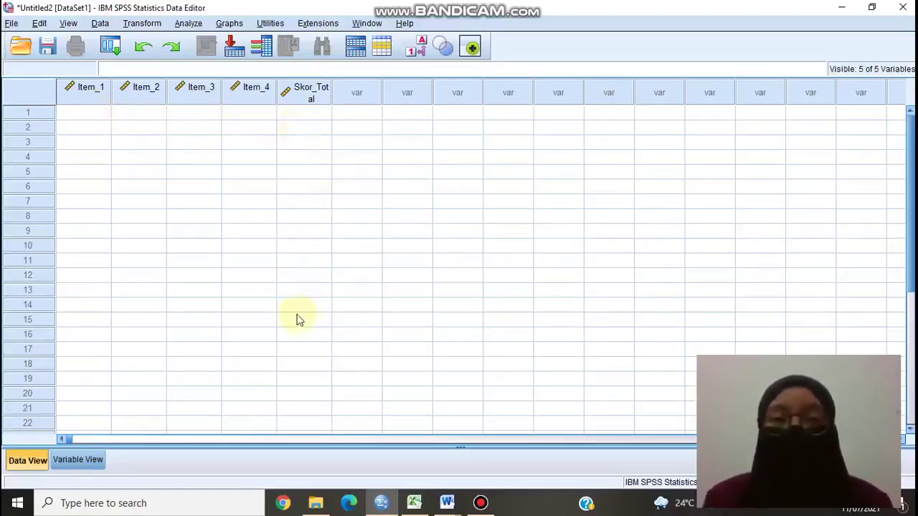
mouse_move(431, 505)
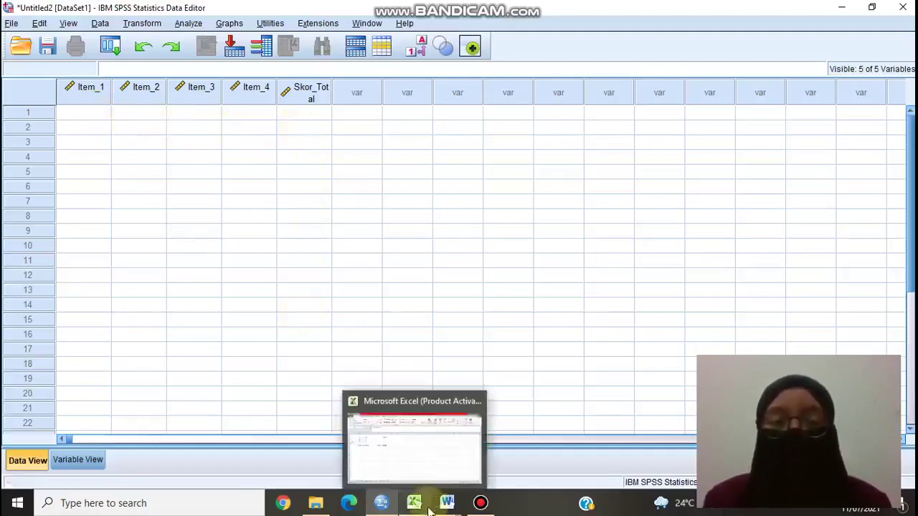
click(416, 469)
click(240, 470)
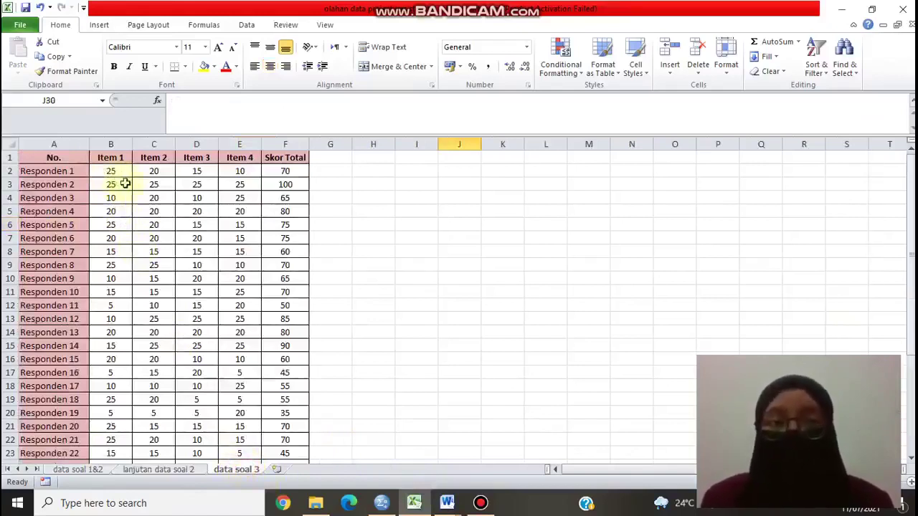
drag(116, 174, 283, 435)
key(ctrl+c)
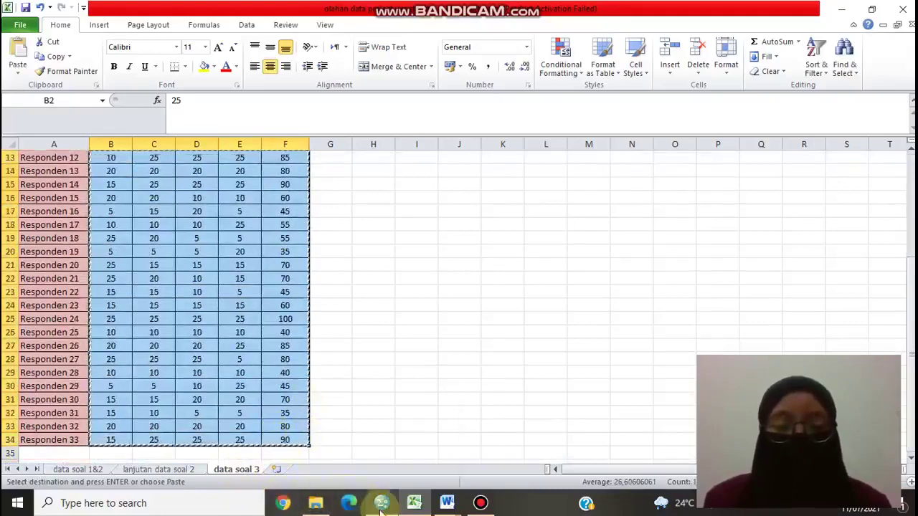
Switch back to the SPSS Data Editor, paste the copied scores from the first case of Item_1, and review all rows.
mouse_move(381, 505)
click(371, 461)
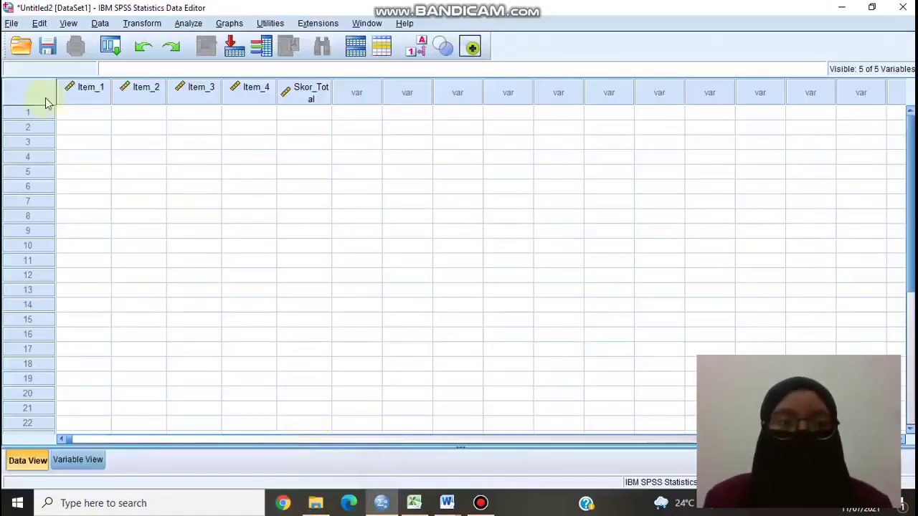
click(91, 115)
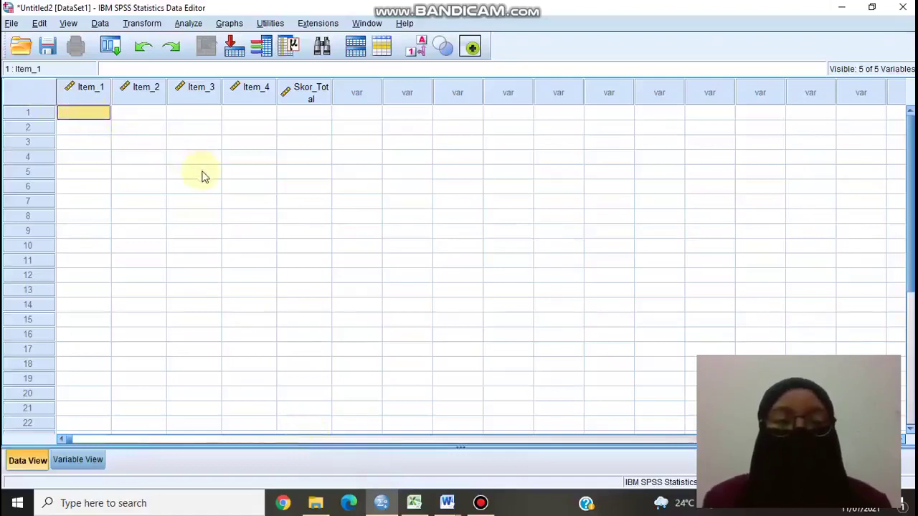
key(ctrl+v)
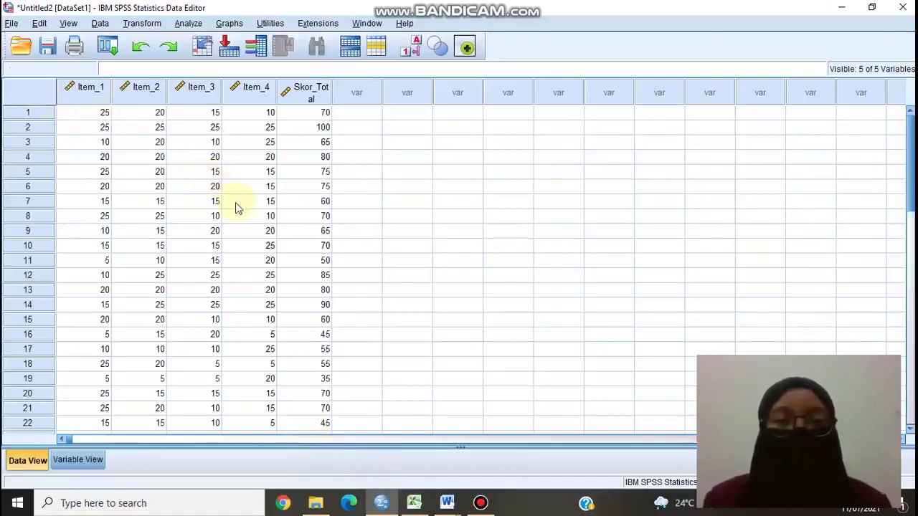
scroll(283, 223, down, 7)
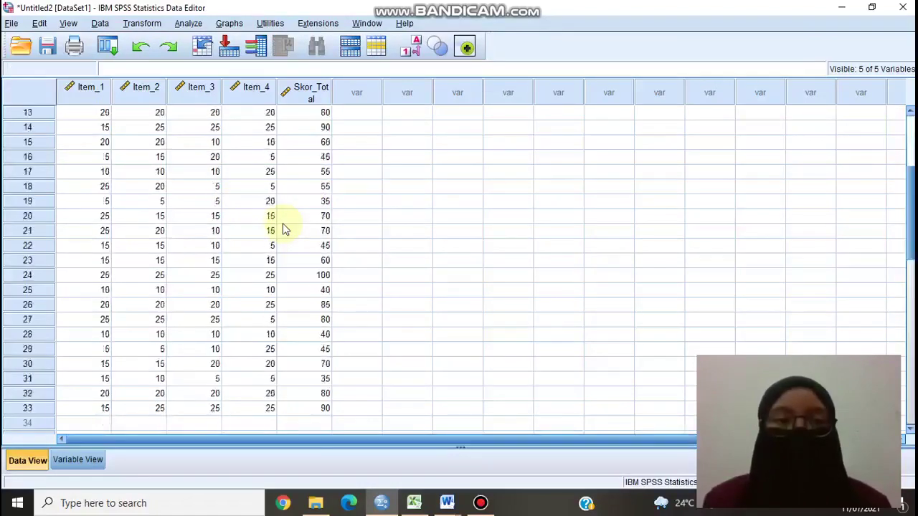
scroll(281, 223, up, 7)
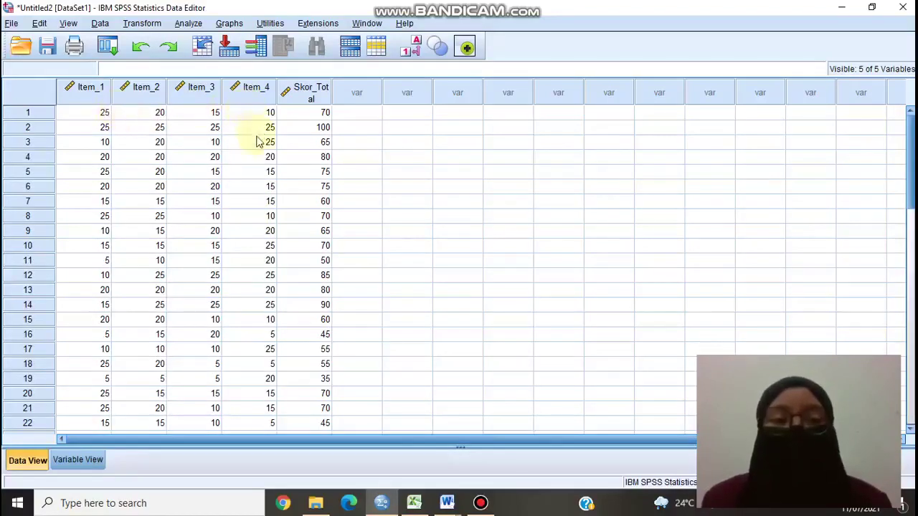
scroll(208, 258, down, 3)
scroll(205, 253, down, 3)
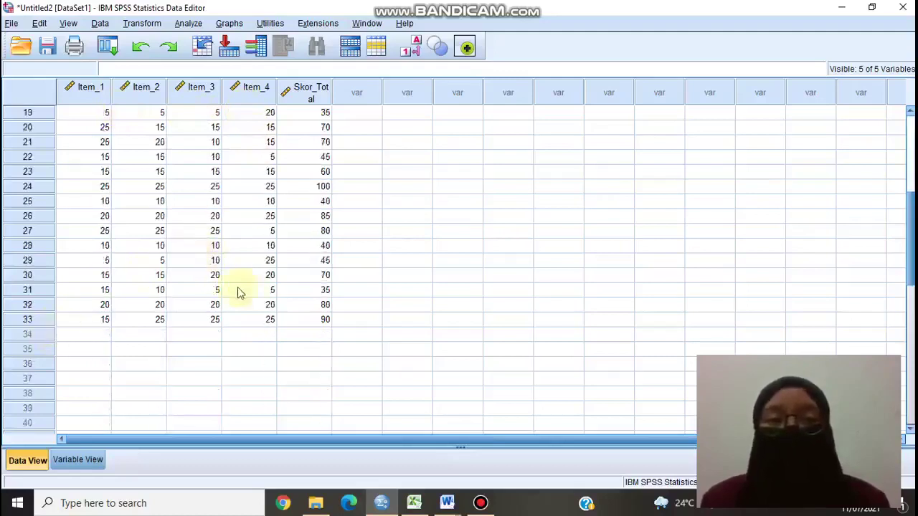
scroll(251, 291, up, 4)
scroll(251, 291, up, 2)
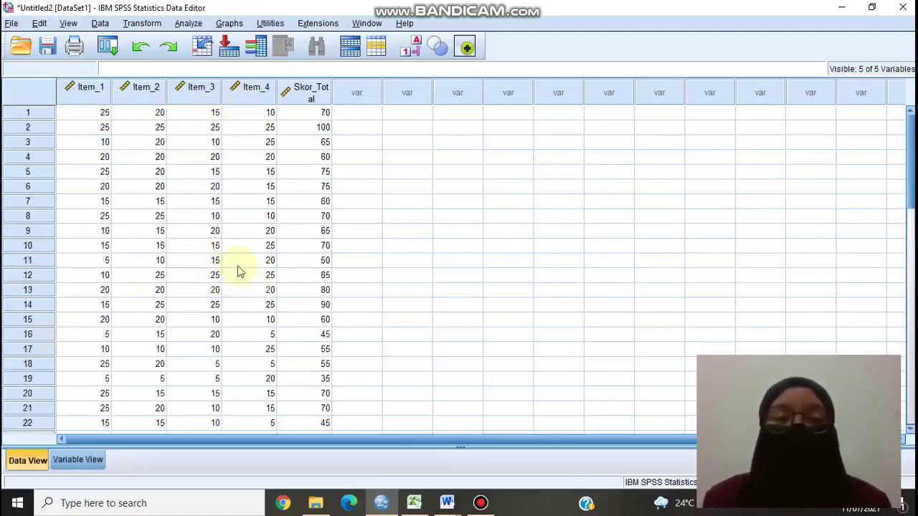
Run a two-tailed bivariate Pearson correlation on Item_1 to Item_4 and Skor_Total, and view the output table.
click(185, 24)
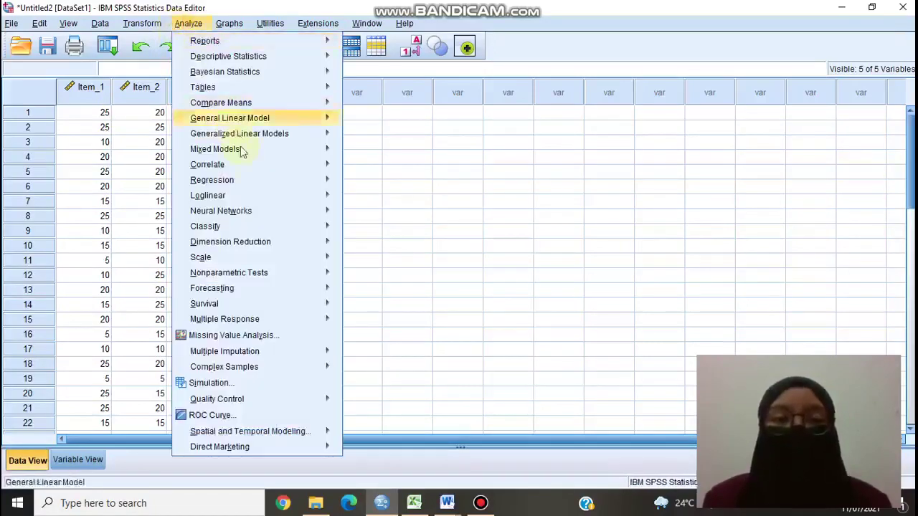
click(270, 167)
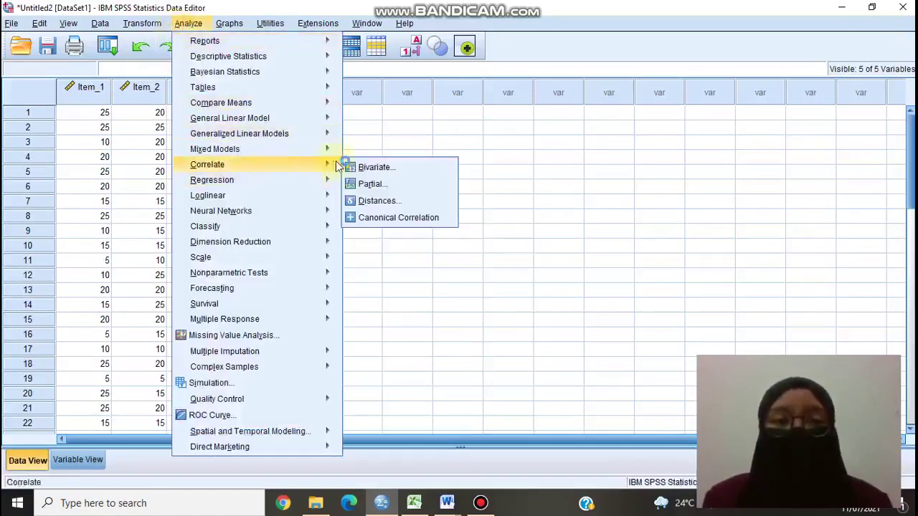
click(404, 167)
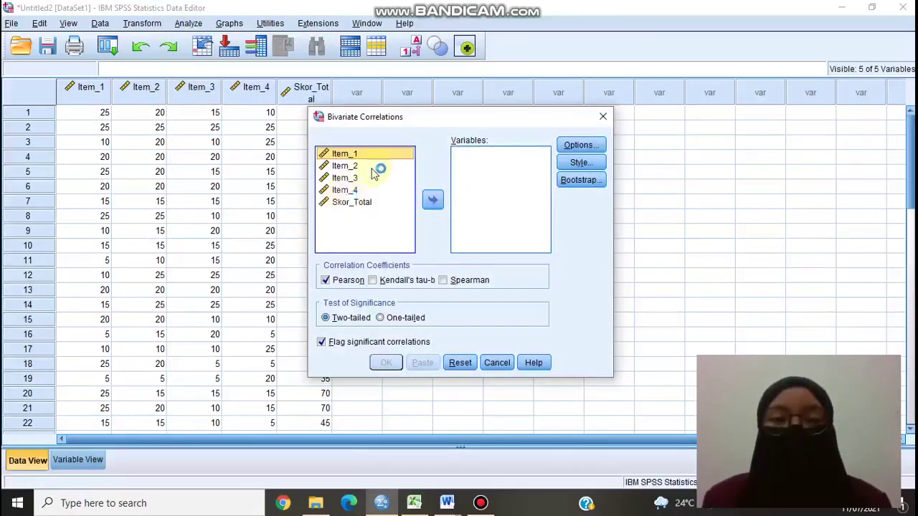
shift+click(375, 206)
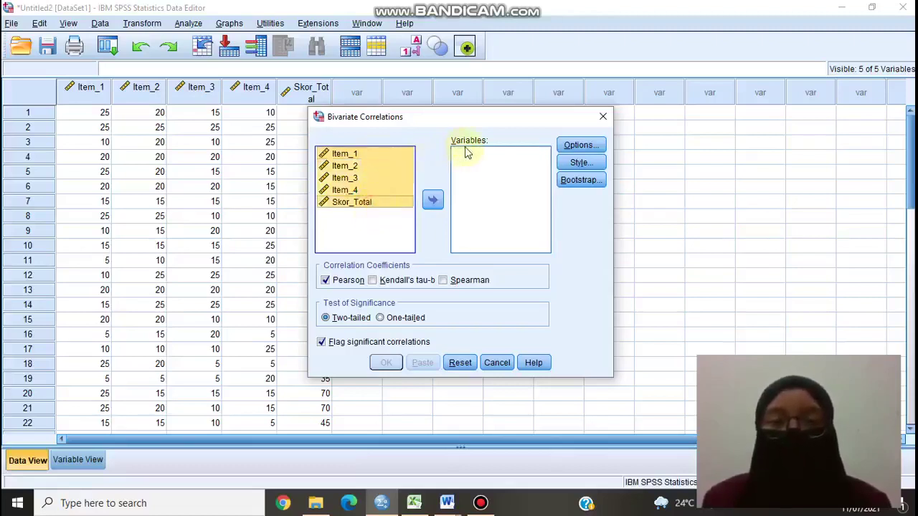
click(432, 200)
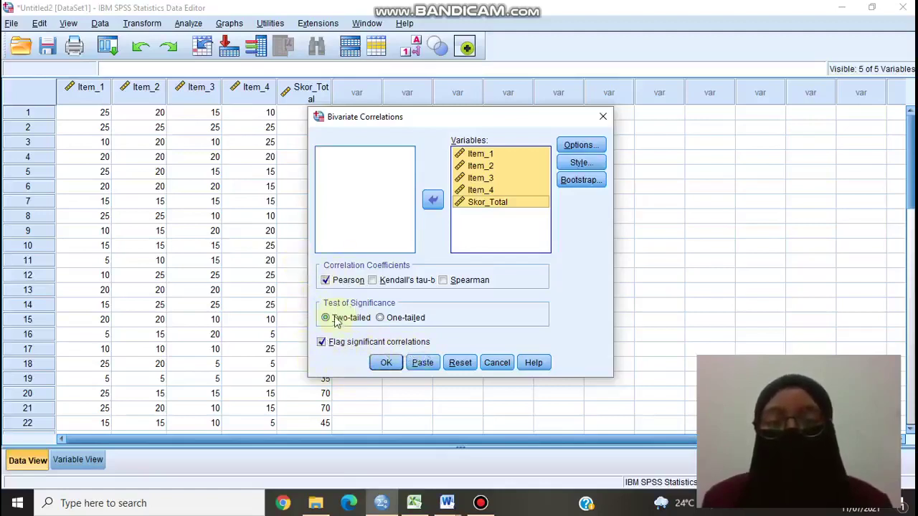
click(388, 363)
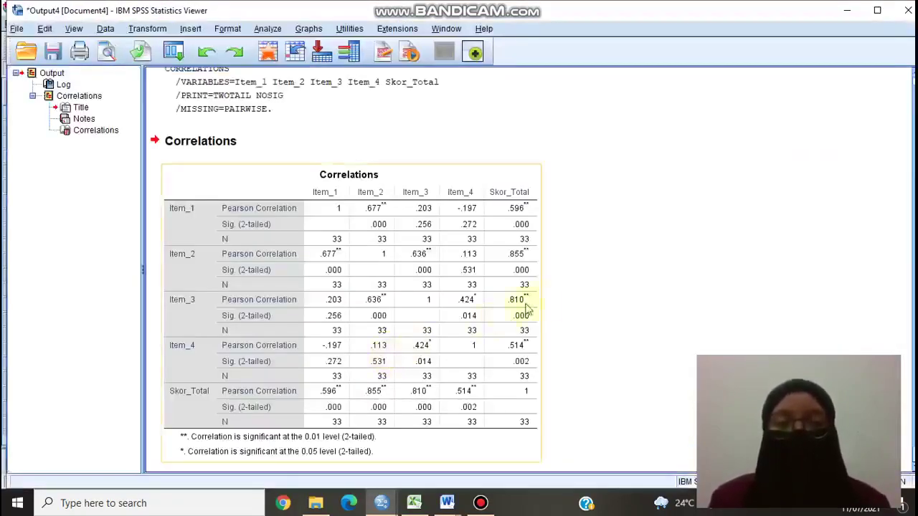
scroll(610, 302, down, 1)
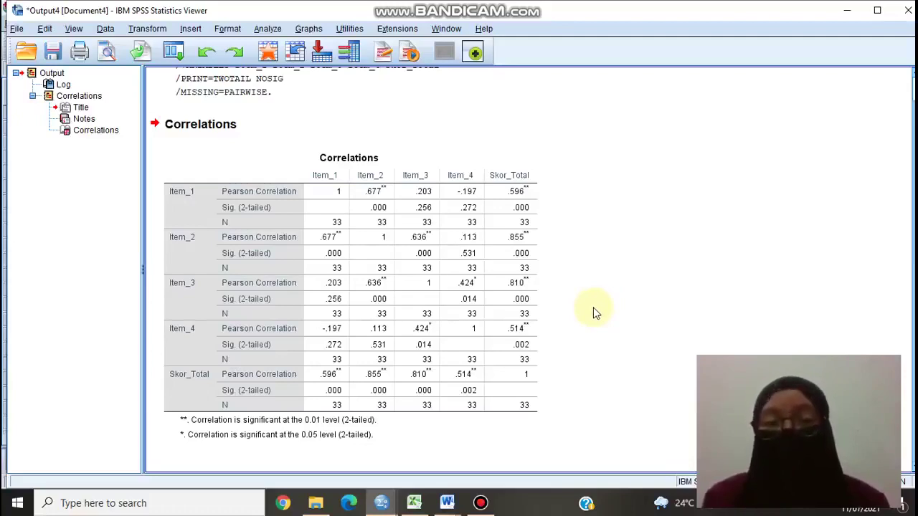
click(427, 258)
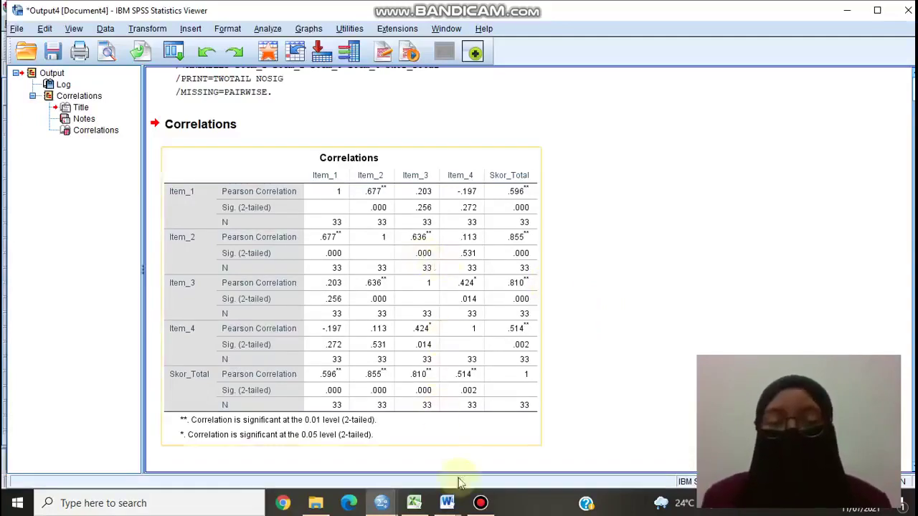
Switch to the PROJECT UAS STATISTIK document in Word and examine the correlations table and decision criteria under UJI VALIDITAS PEARSON PRODUCT MOMENT.
click(450, 505)
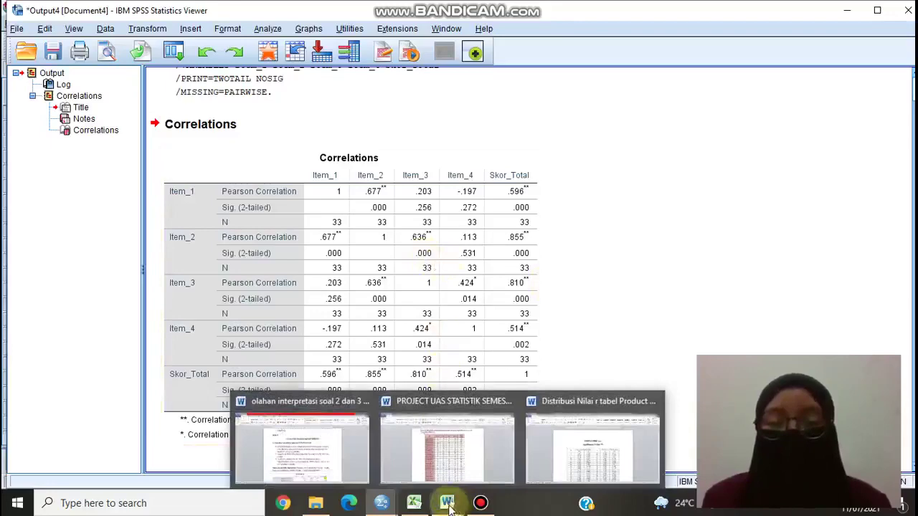
mouse_move(431, 507)
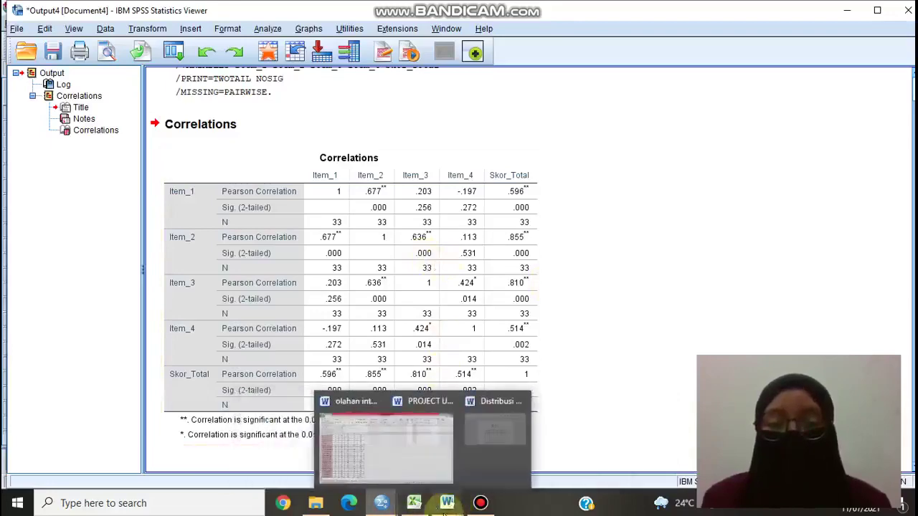
click(450, 457)
scroll(452, 373, down, 8)
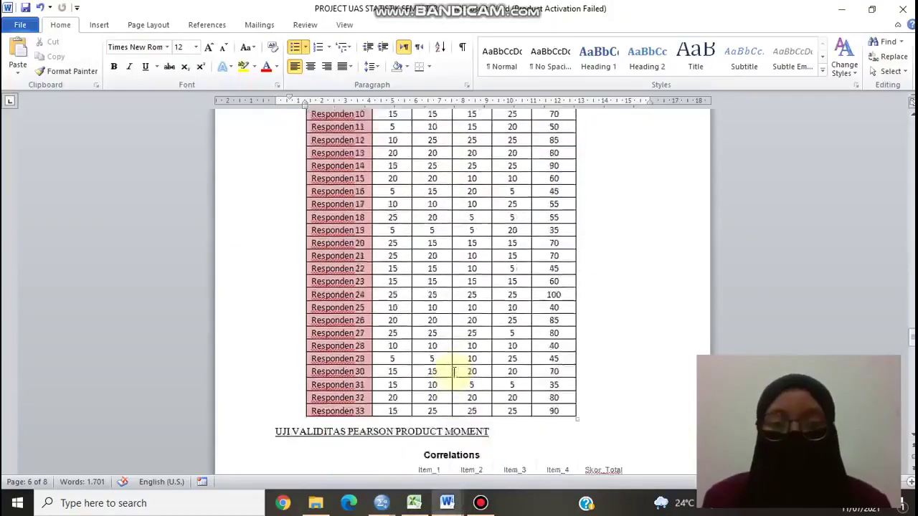
scroll(453, 372, down, 6)
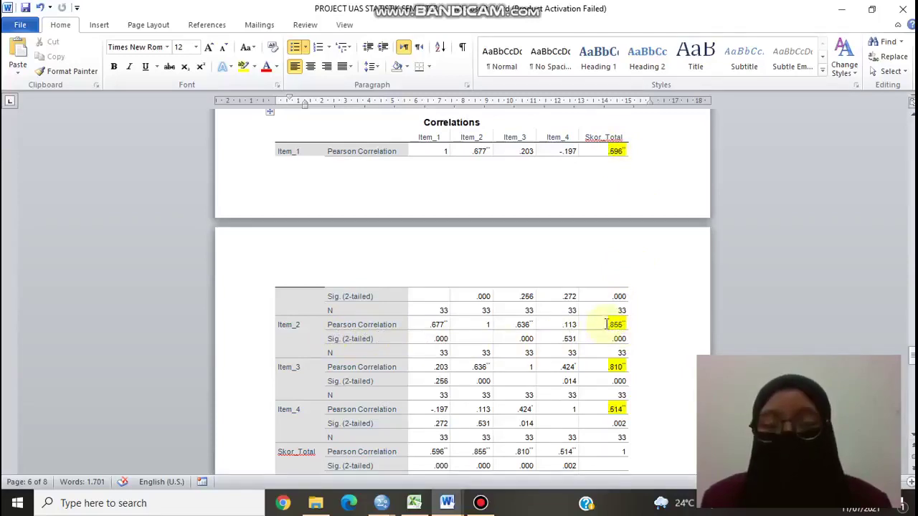
scroll(625, 373, down, 3)
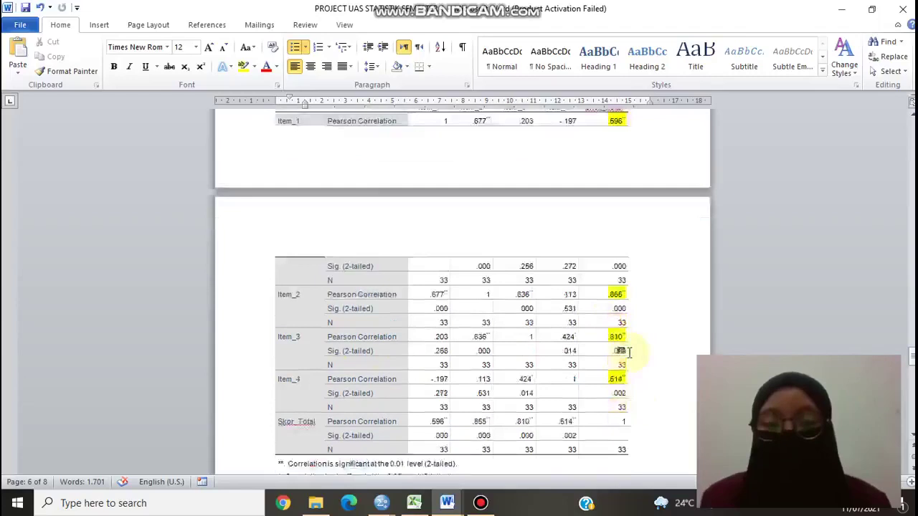
scroll(624, 357, down, 2)
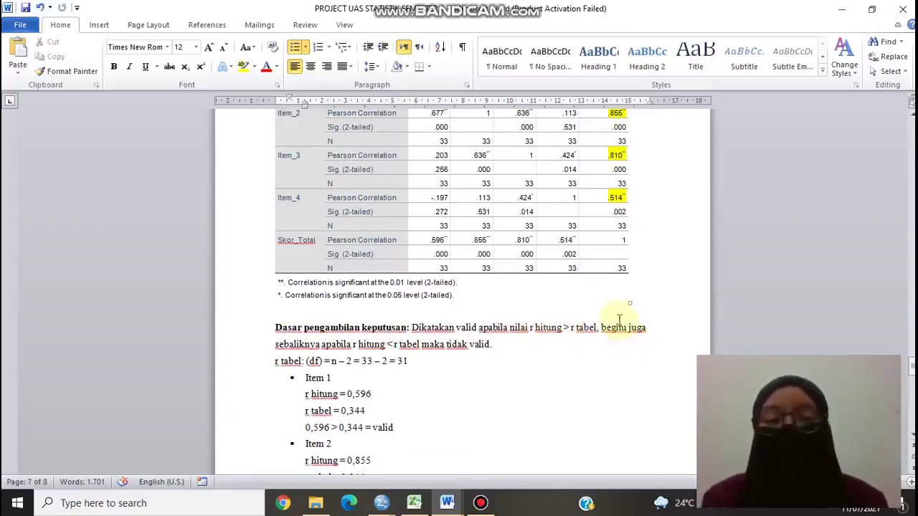
scroll(617, 332, up, 1)
scroll(616, 332, up, 1)
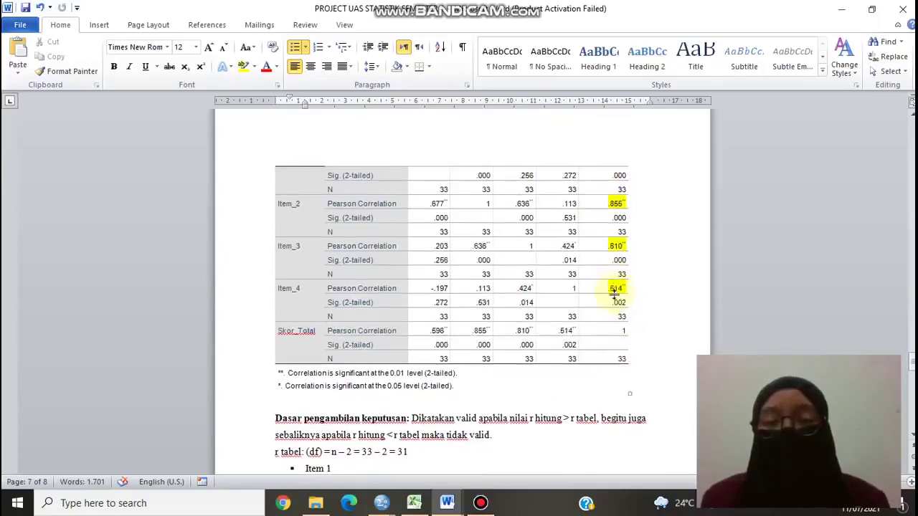
scroll(615, 292, up, 3)
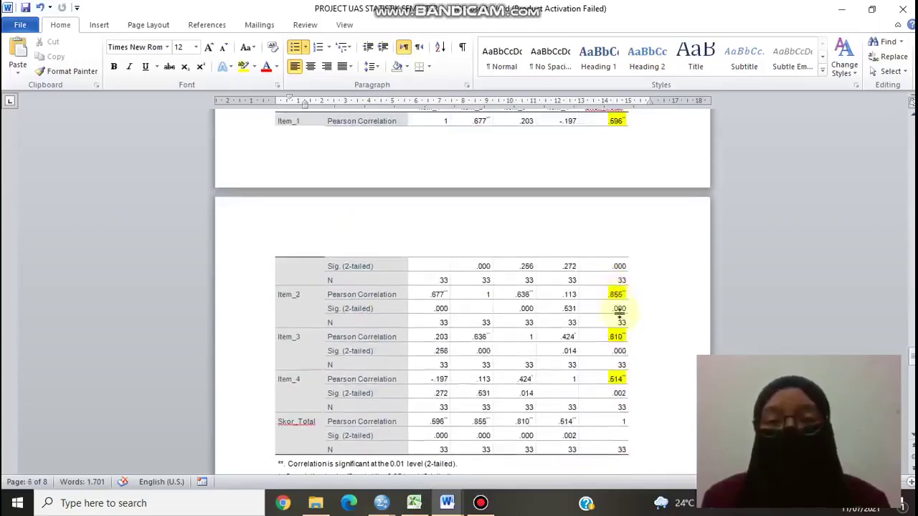
Compare the highlighted Skor_Total correlations with the decision criteria and the r hitung and r tabel entries listed for Item 1.
scroll(620, 316, up, 2)
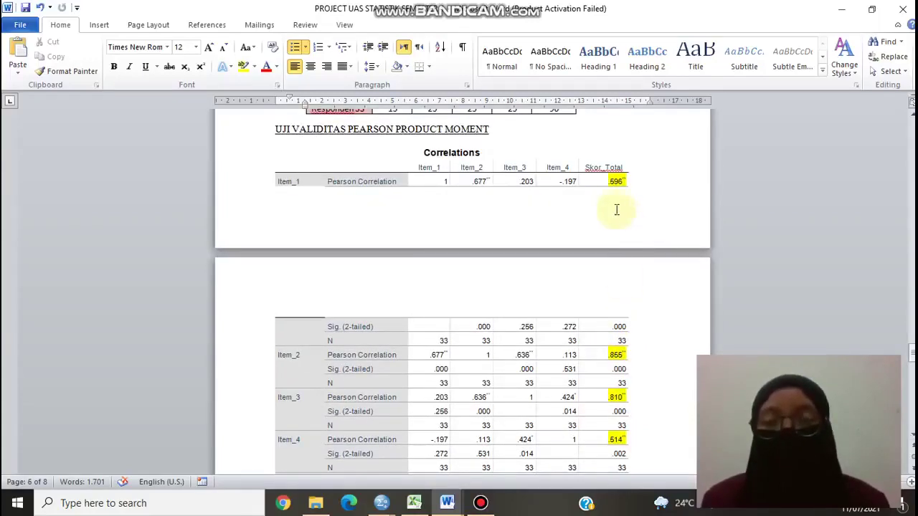
scroll(625, 307, down, 9)
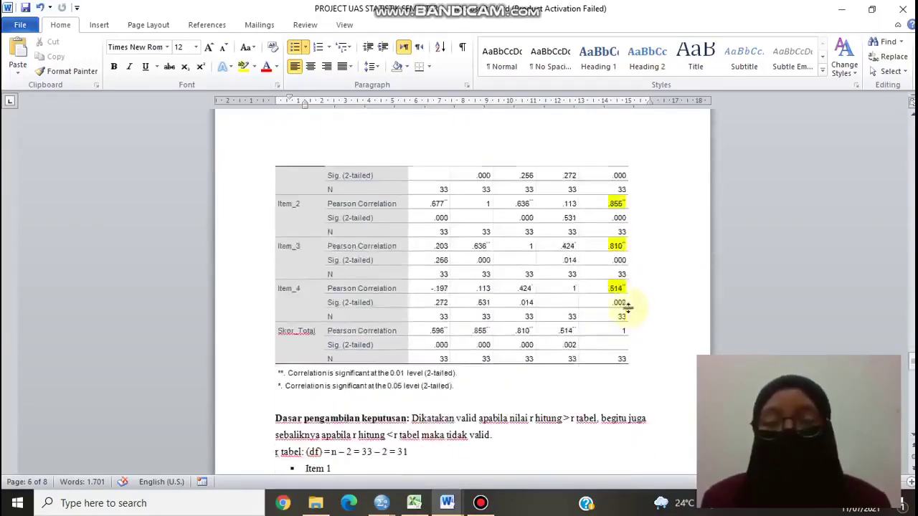
scroll(623, 310, down, 1)
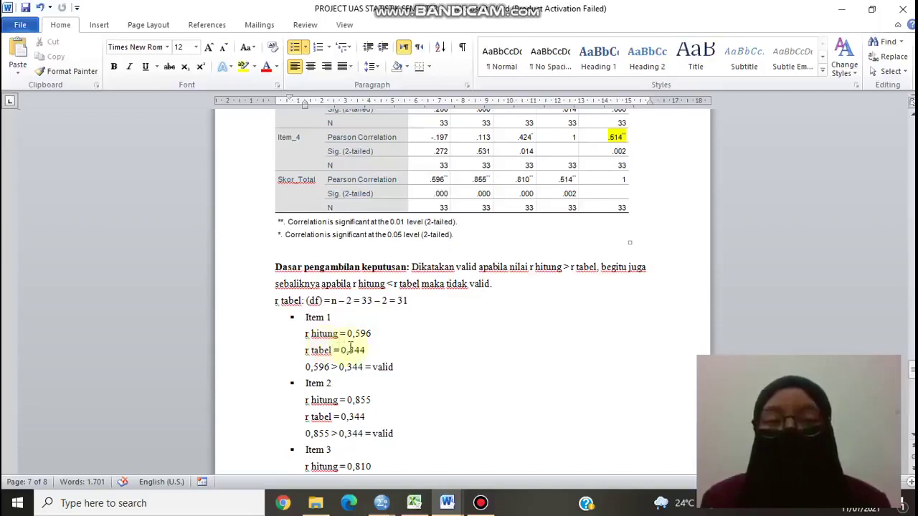
scroll(477, 304, up, 10)
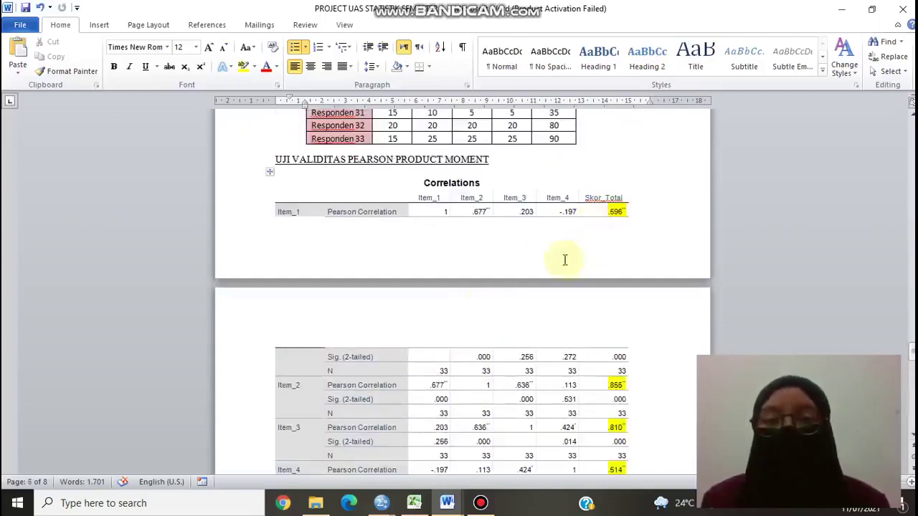
scroll(563, 258, down, 1)
scroll(619, 197, down, 11)
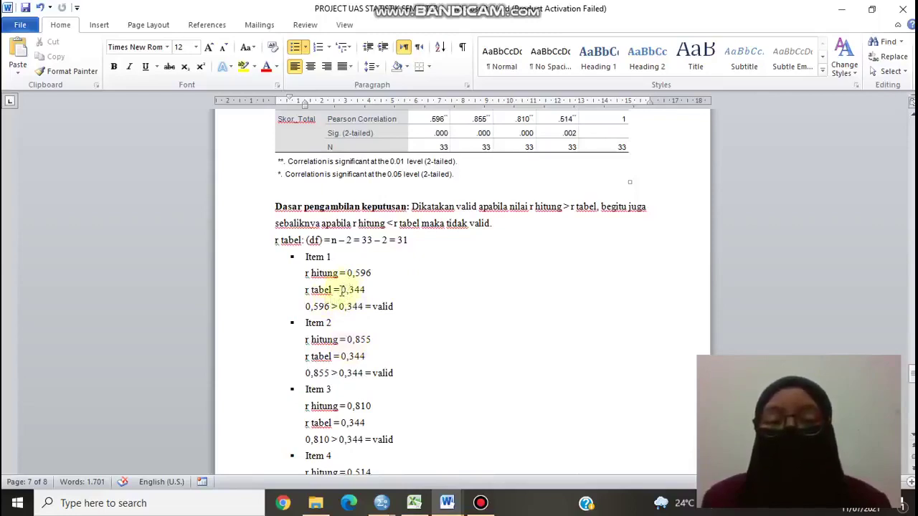
drag(342, 289, 368, 289)
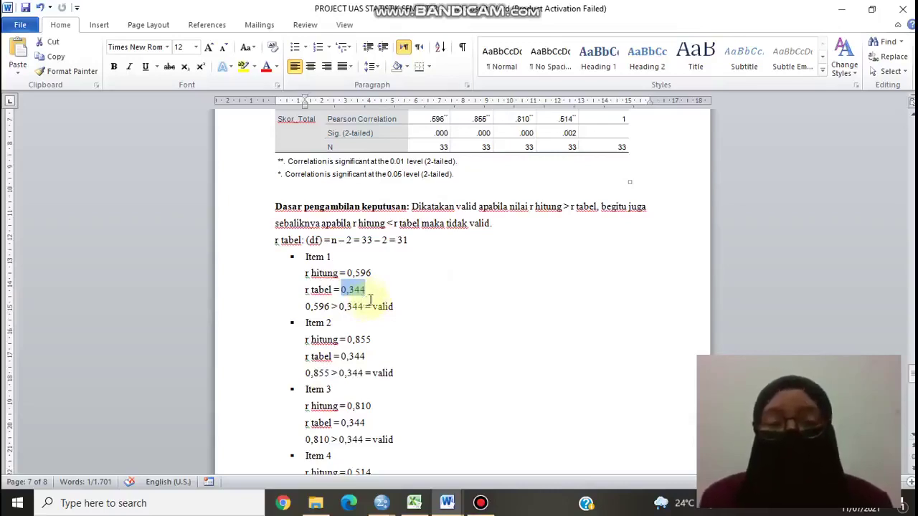
click(371, 293)
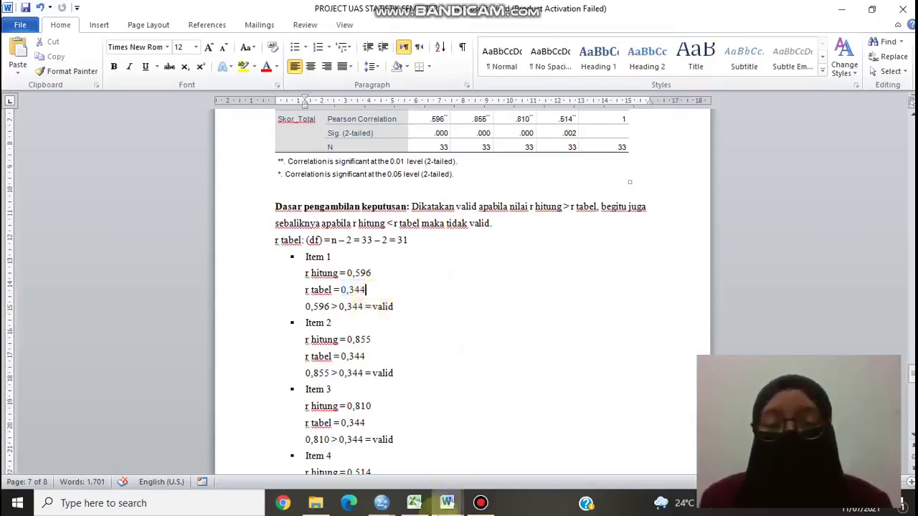
Open the Distribusi Nilai r tabel document, scan its 5% and 1% significance columns, and return to the PROJECT UAS STATISTIK document.
mouse_move(447, 503)
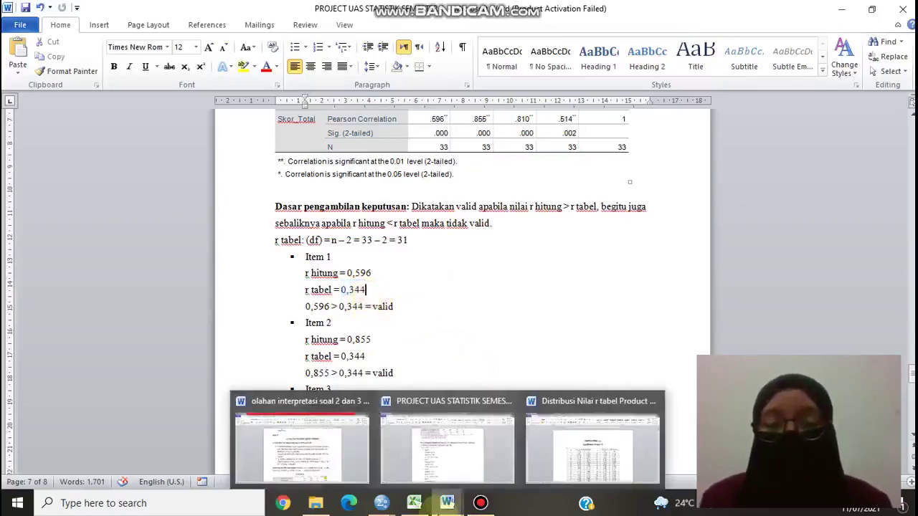
click(551, 463)
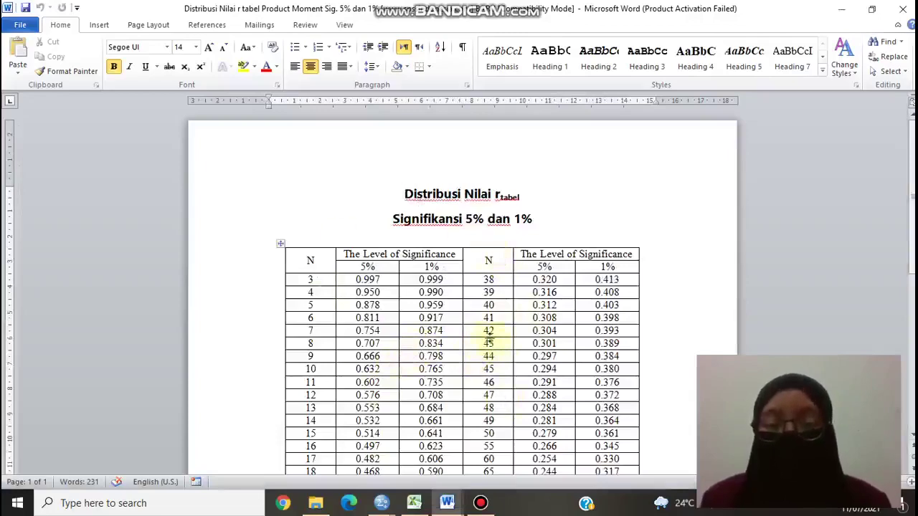
scroll(490, 368, down, 9)
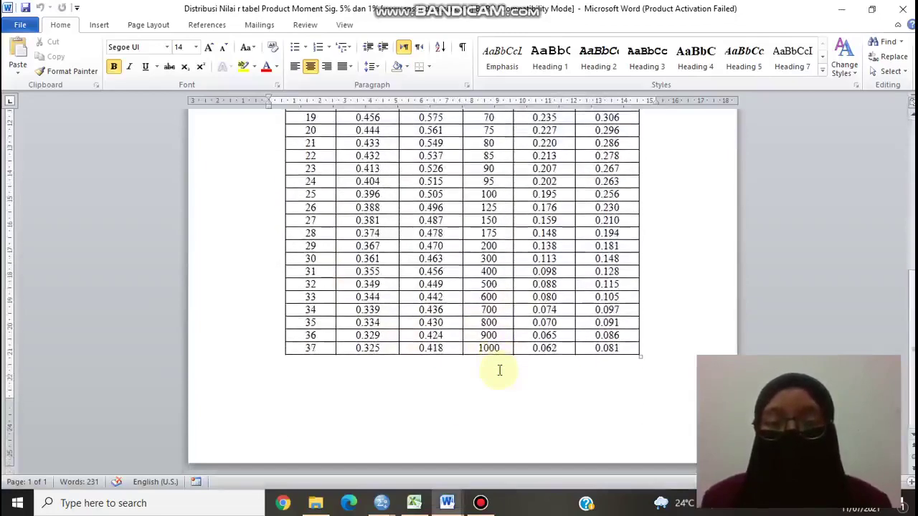
scroll(501, 364, up, 2)
scroll(501, 364, up, 3)
mouse_move(444, 505)
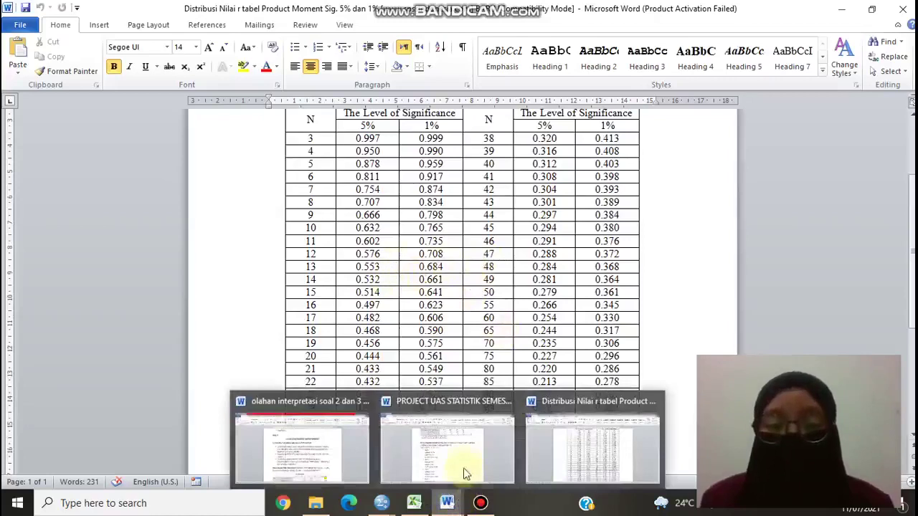
click(467, 451)
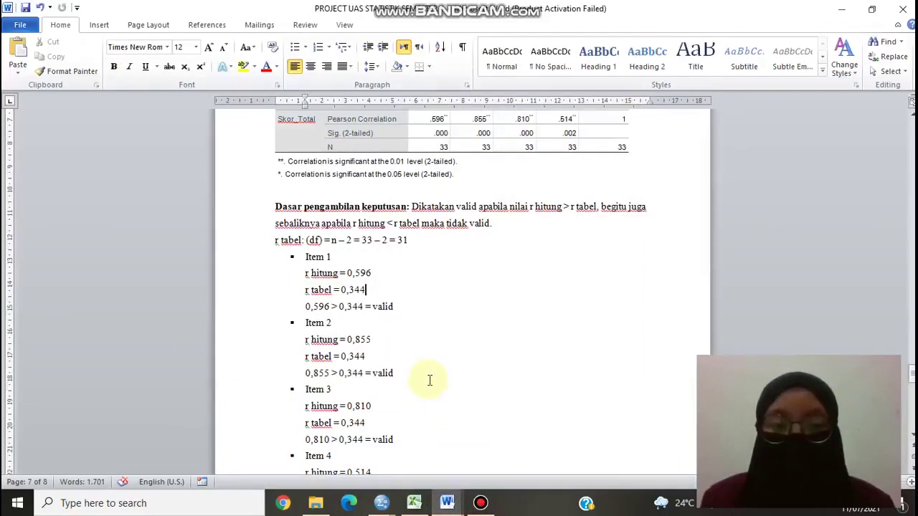
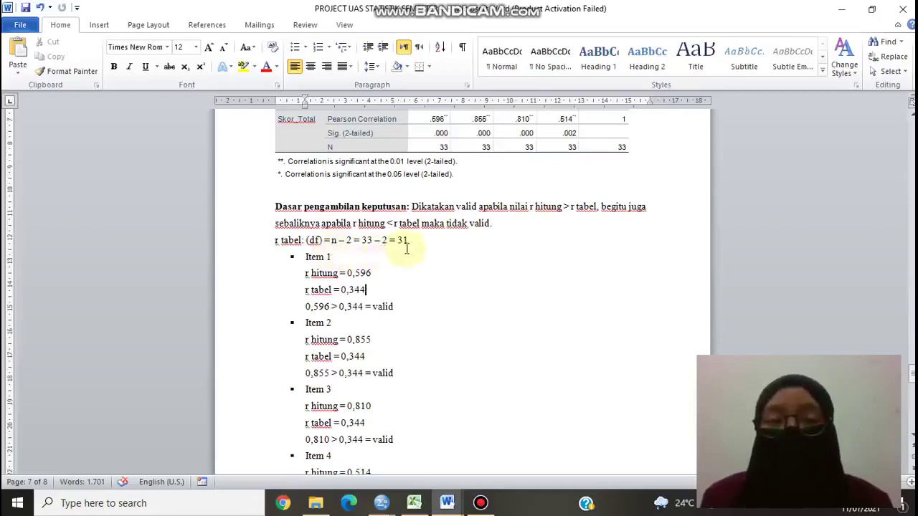
Look up the r tabel value for N = 31 at the 5% significance level in the Distribusi Nilai r tabel document.
mouse_move(449, 505)
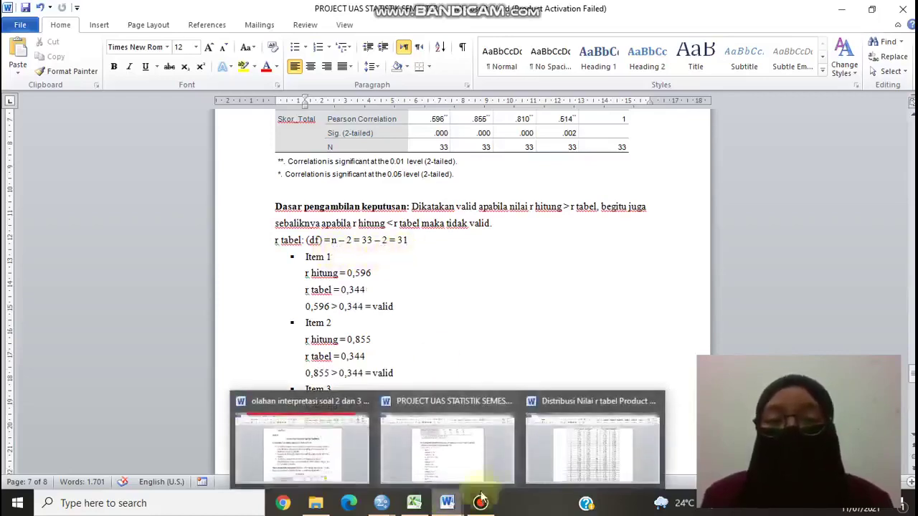
click(558, 450)
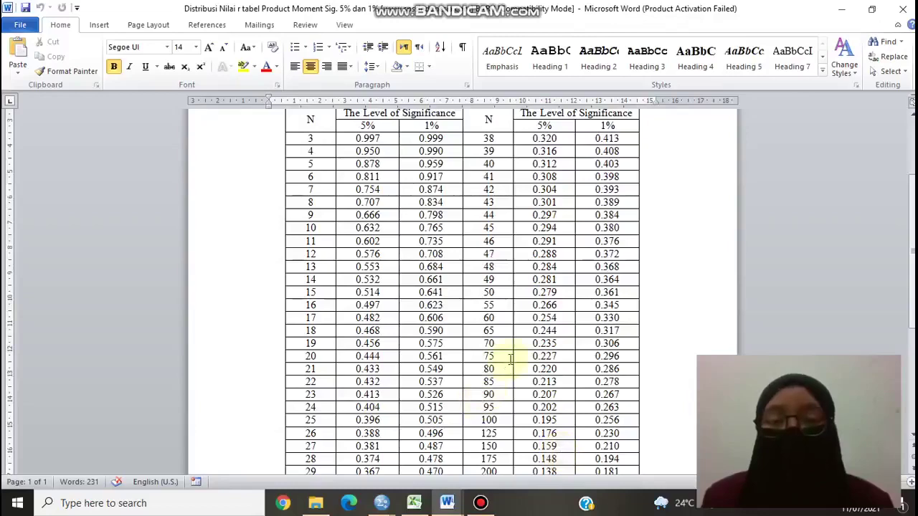
scroll(384, 297, down, 3)
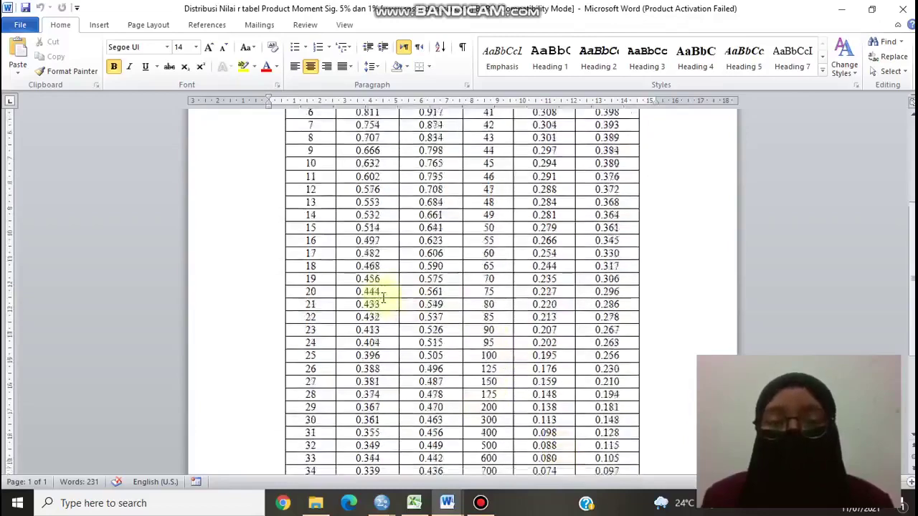
scroll(384, 297, down, 2)
click(329, 339)
scroll(365, 337, up, 7)
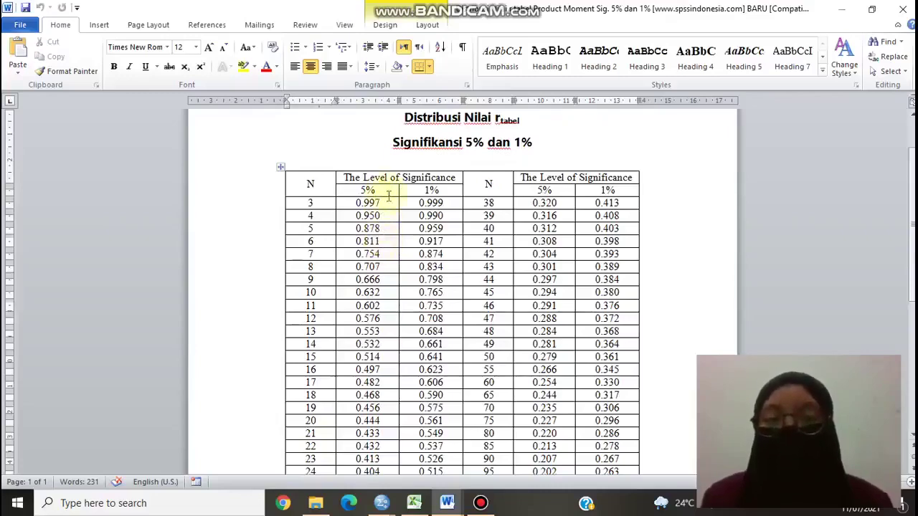
scroll(386, 195, down, 6)
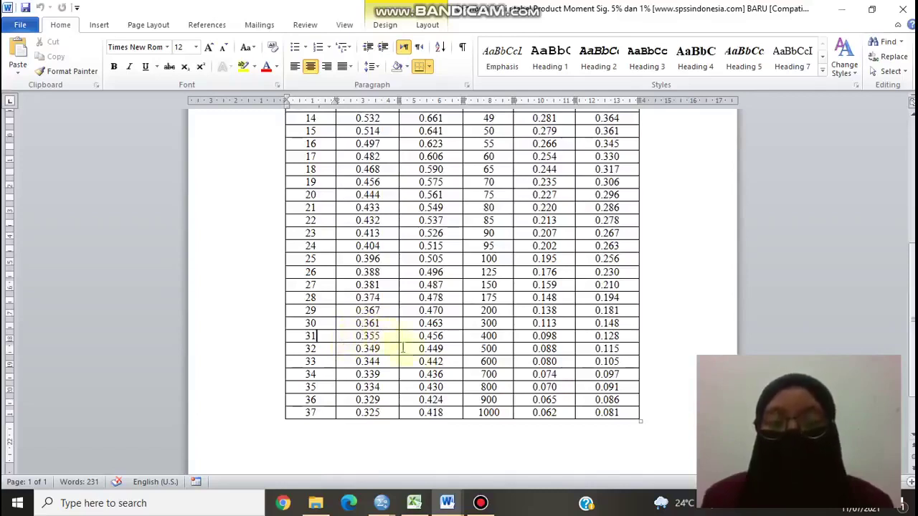
Return to the PROJECT UAS STATISTIK document and set Item 1's r tabel to 0,355, also in its comparison line.
mouse_move(447, 506)
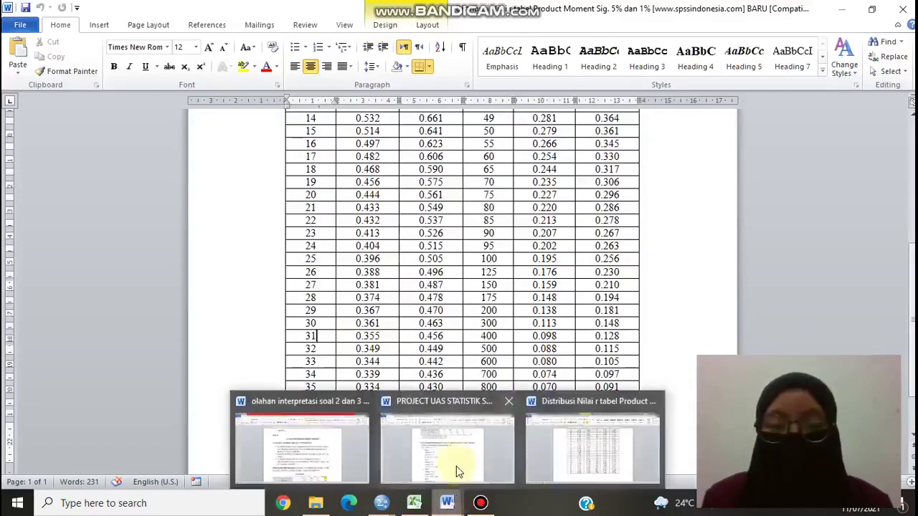
click(454, 465)
click(384, 294)
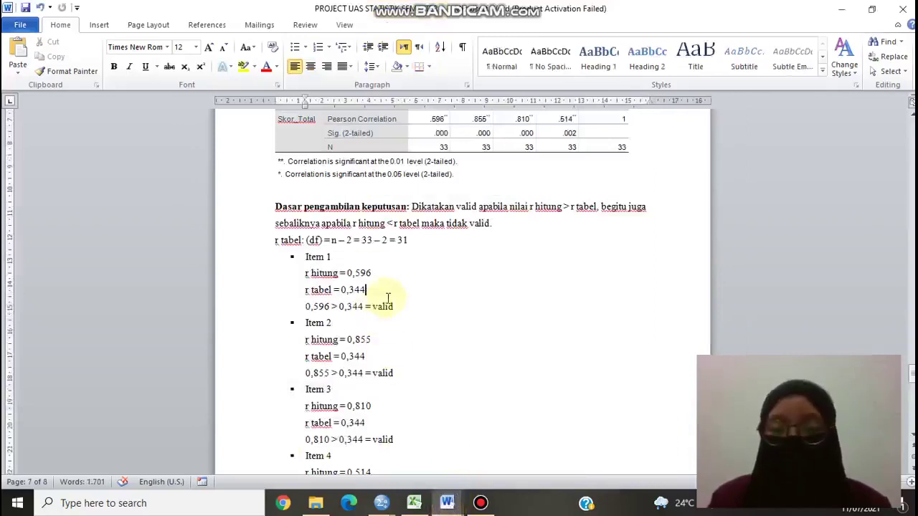
key(BackSpace)
key(BackSpace)
text(55)
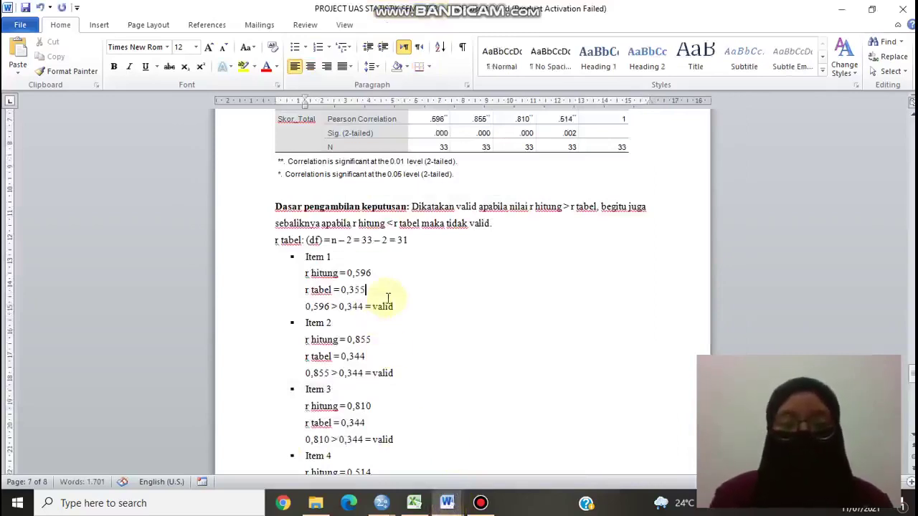
click(364, 307)
key(BackSpace)
key(BackSpace)
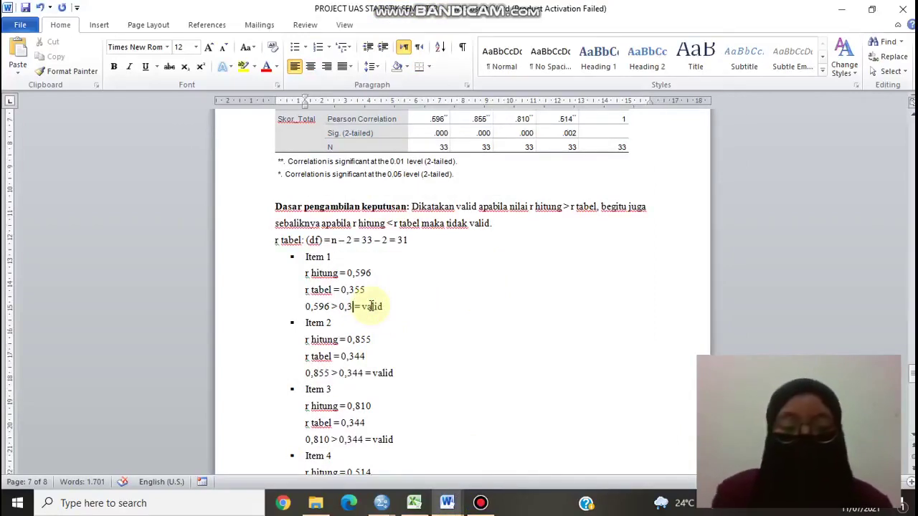
text(55)
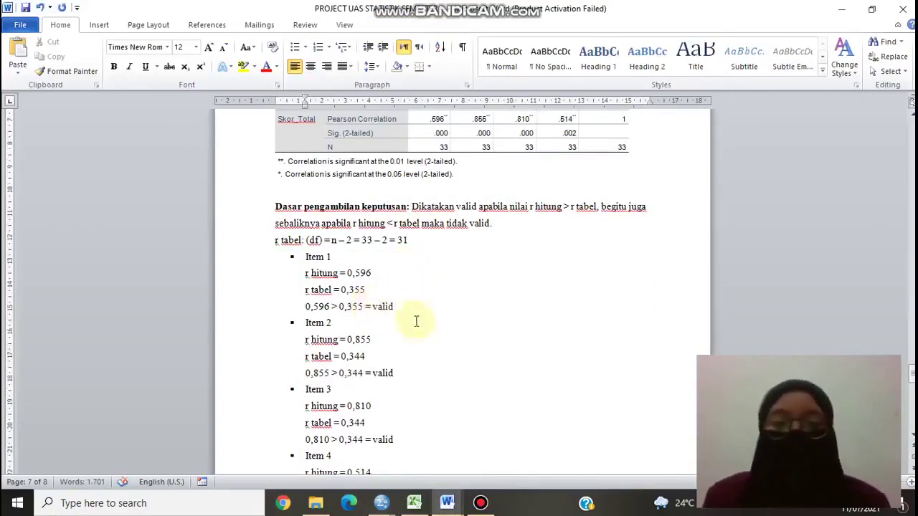
click(414, 305)
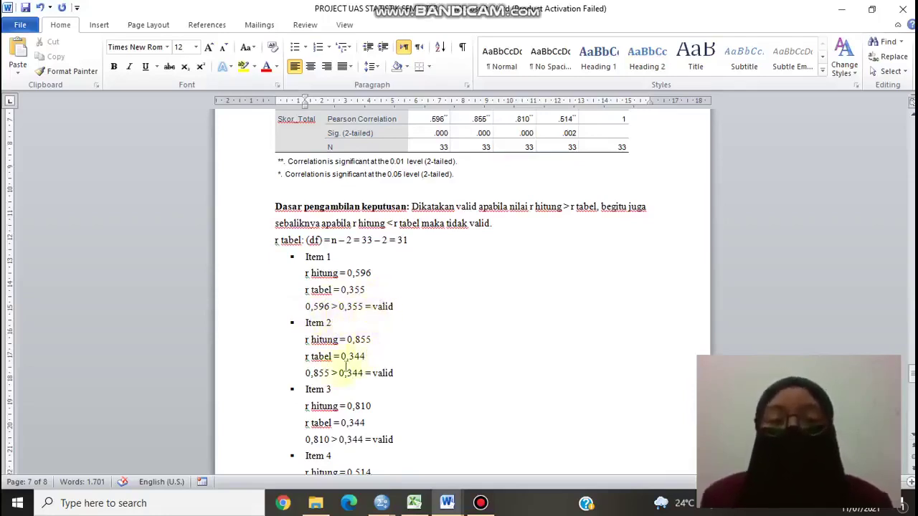
Check Item_2's correlation with Skor_Total in the correlations table, and set Item 2's r tabel line to 0,355.
scroll(588, 348, up, 6)
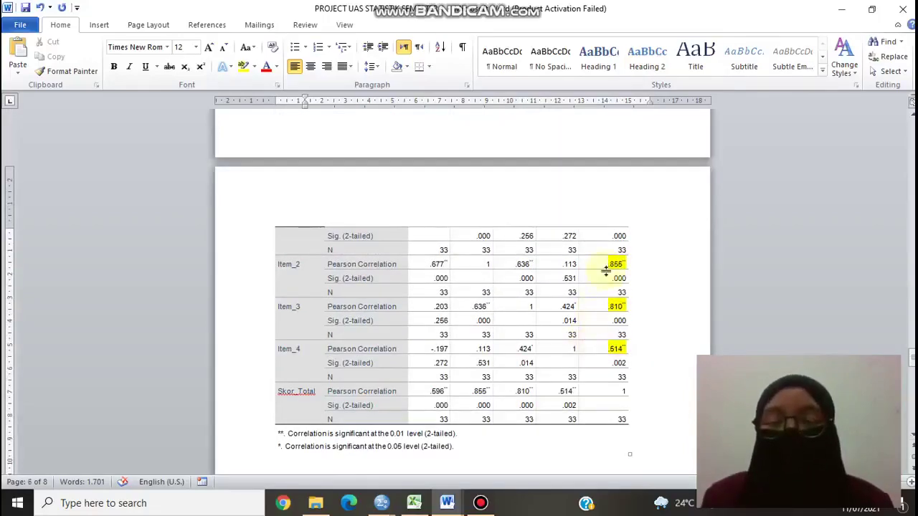
scroll(582, 309, down, 4)
scroll(581, 304, up, 3)
scroll(576, 308, down, 7)
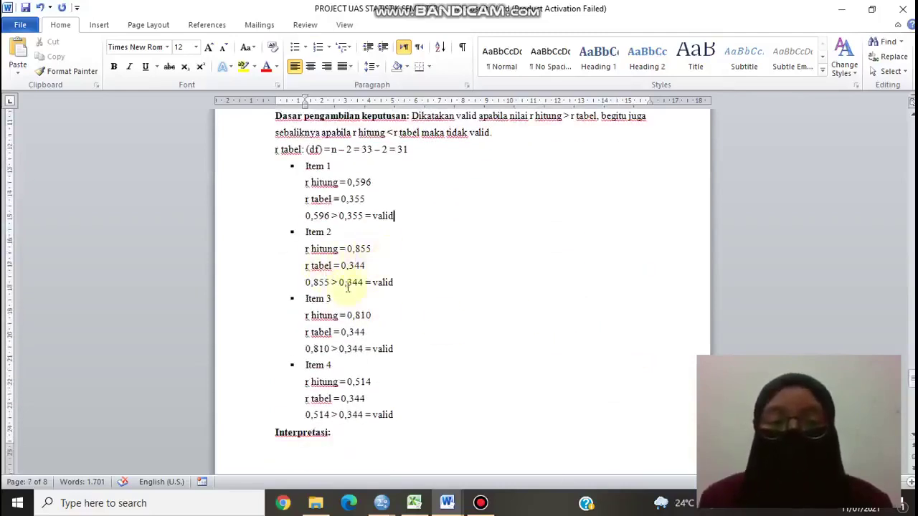
click(362, 265)
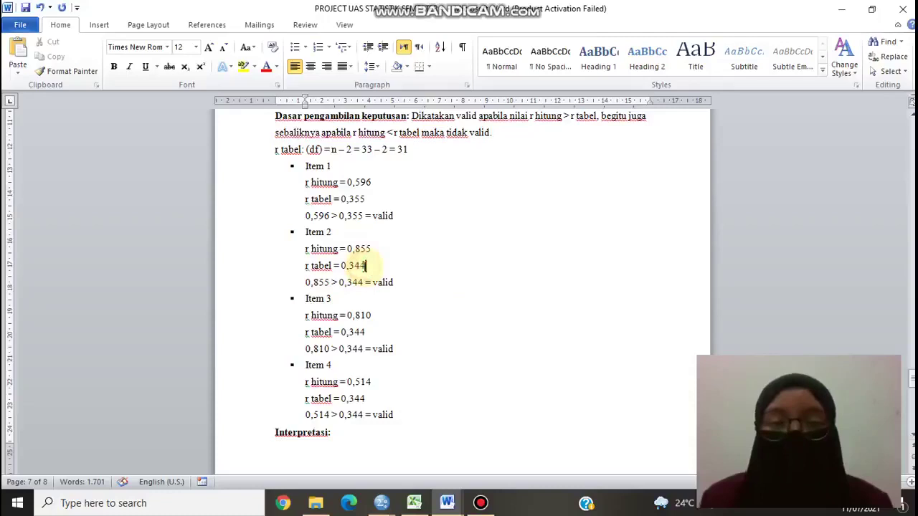
key(BackSpace)
key(BackSpace)
text(55)
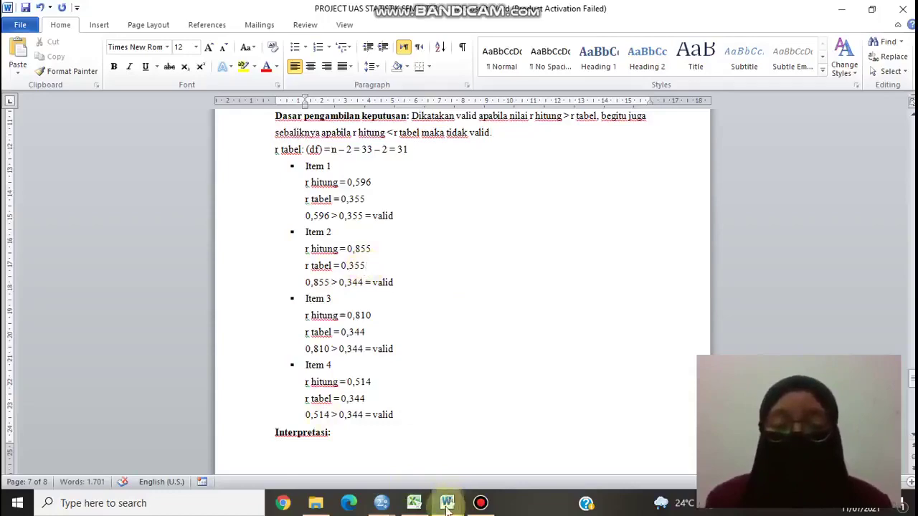
Glance at the Distribusi Nilai r tabel document again and return to the item list in the PROJECT UAS STATISTIK document.
mouse_move(455, 511)
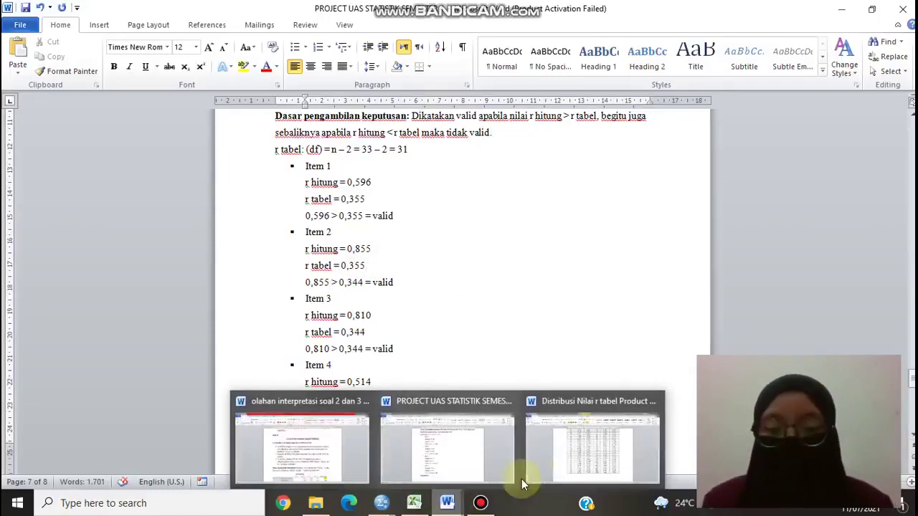
mouse_move(564, 452)
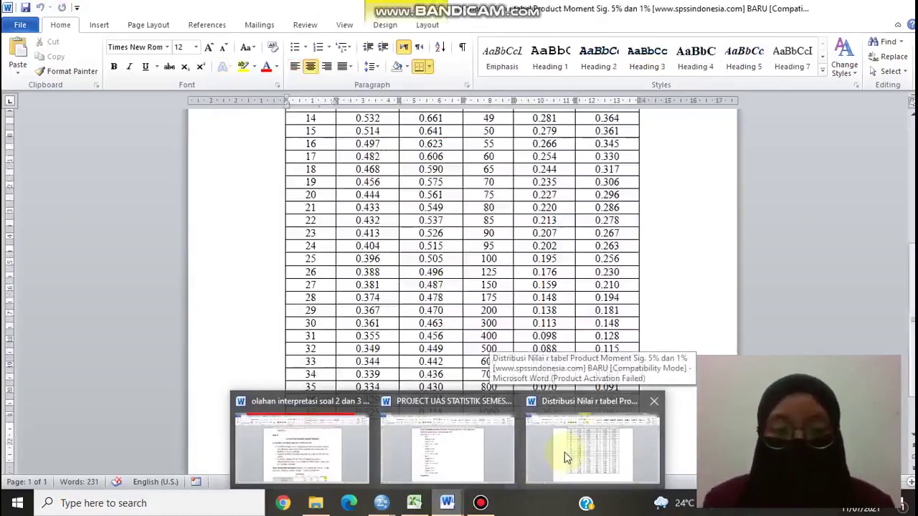
mouse_move(455, 470)
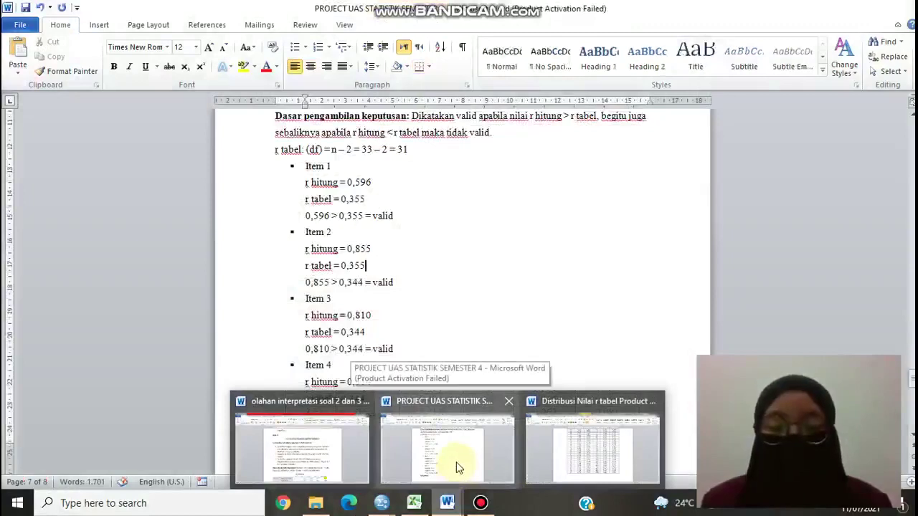
click(457, 462)
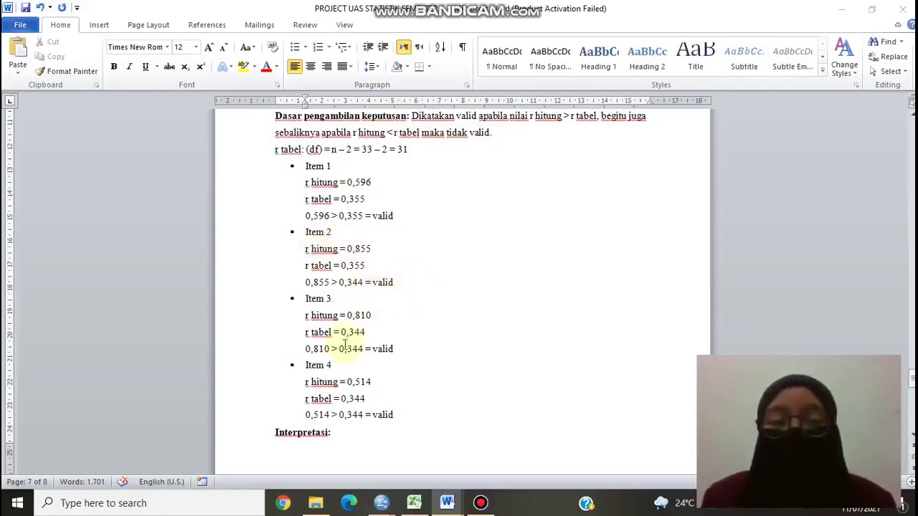
Check Item_3's correlation with Skor_Total in the correlations table, and set Item 3's r tabel to 0,355, also in its comparison line.
scroll(467, 333, up, 8)
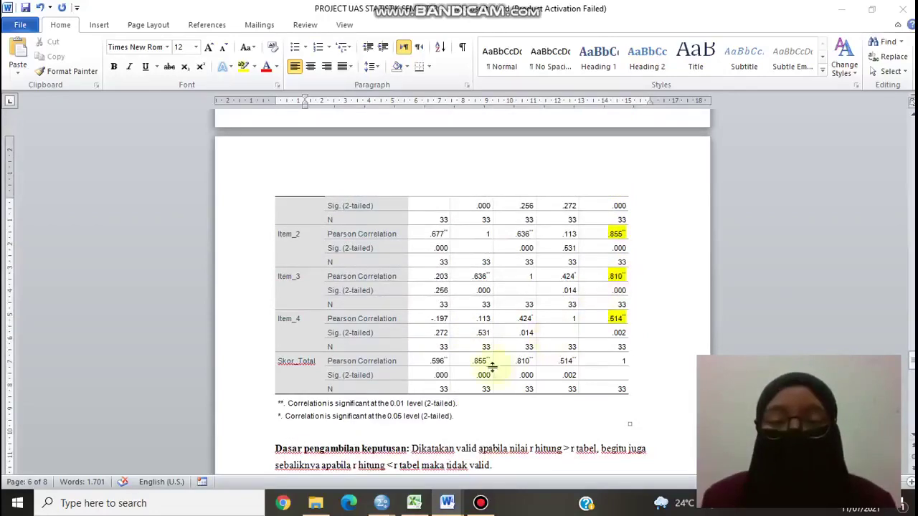
scroll(491, 364, down, 8)
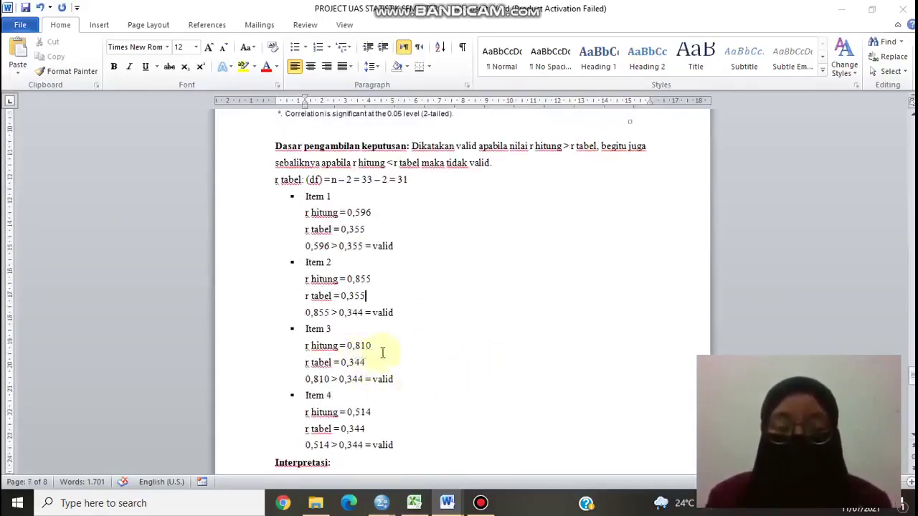
click(373, 366)
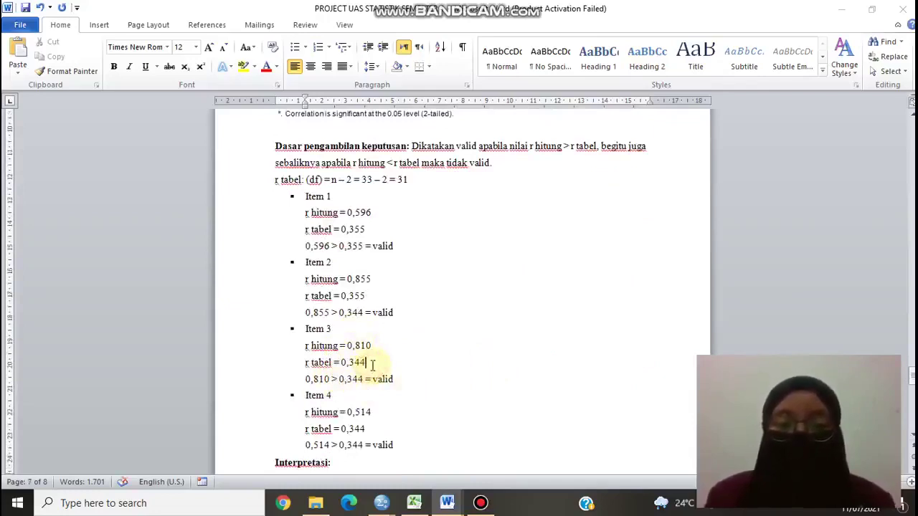
key(BackSpace)
key(BackSpace)
text(55)
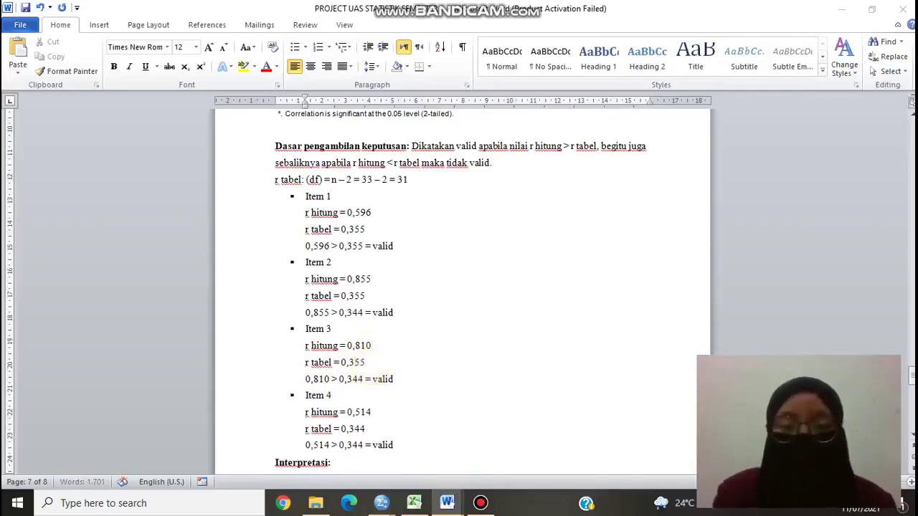
click(366, 380)
key(BackSpace)
key(BackSpace)
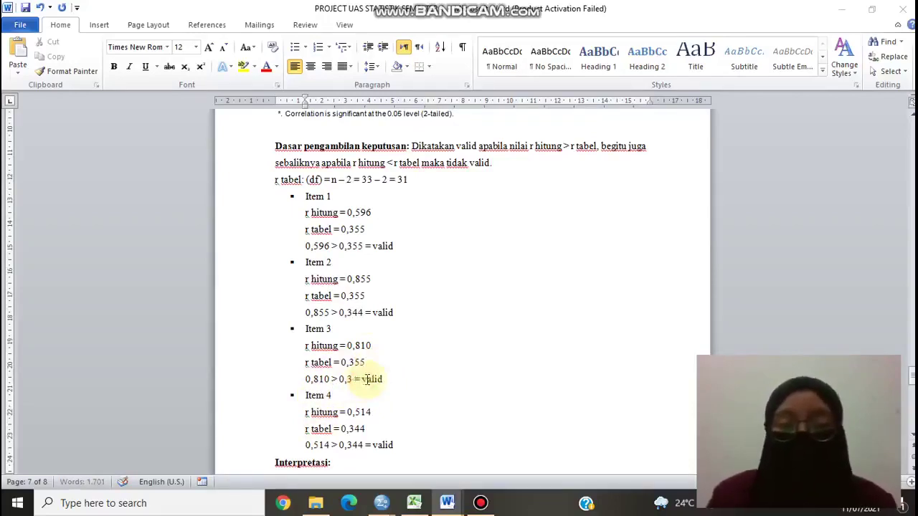
text(55)
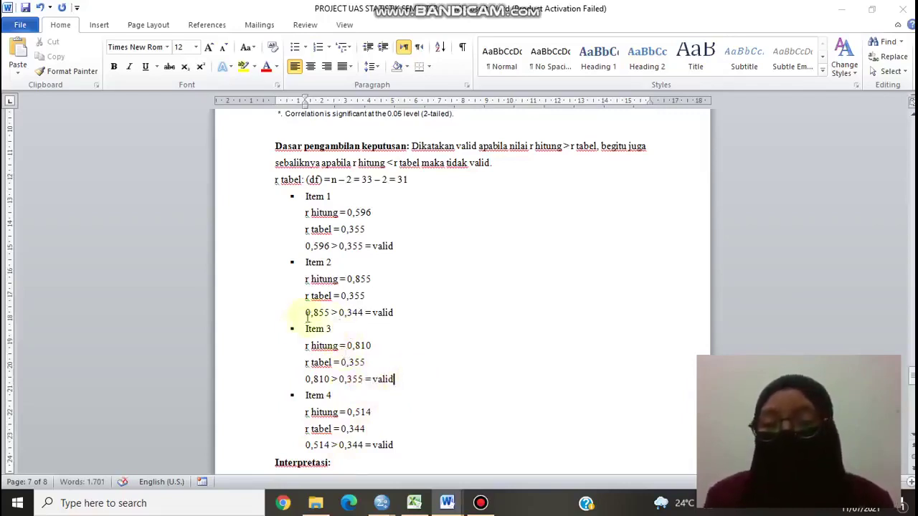
Compare the highlighted Skor_Total correlations in the correlations table with the r hitung and r tabel values in the item list.
scroll(447, 399, down, 1)
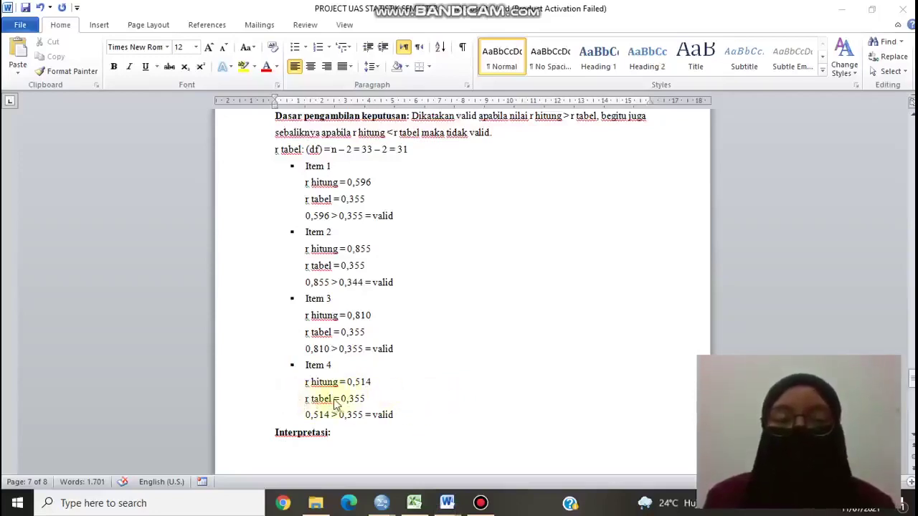
scroll(535, 355, up, 4)
scroll(542, 353, up, 4)
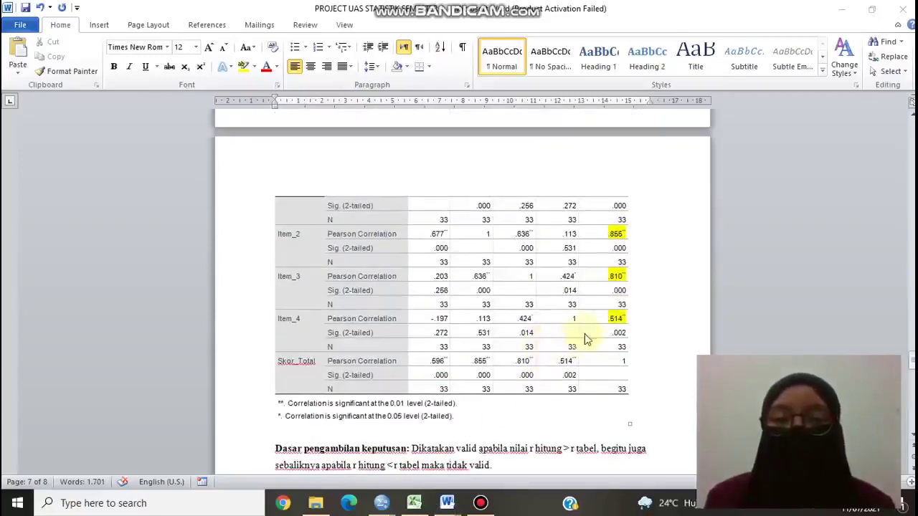
scroll(366, 444, down, 10)
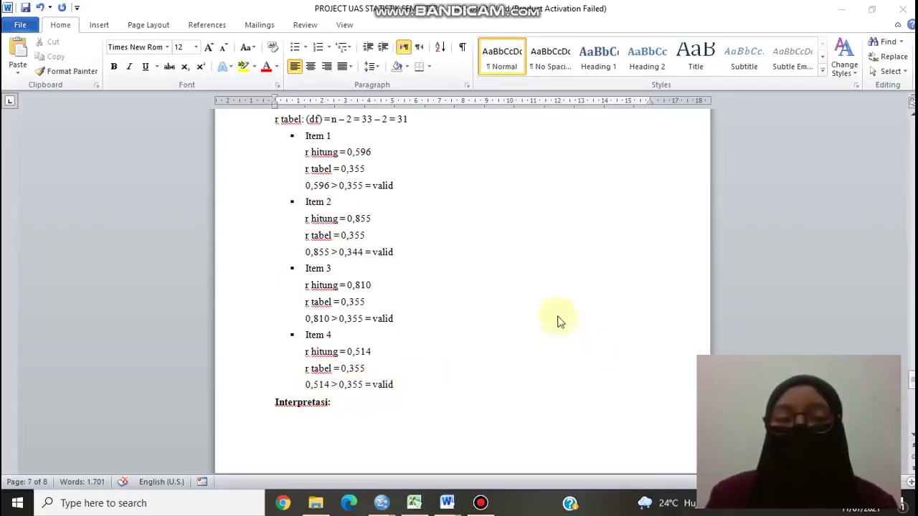
scroll(560, 319, up, 8)
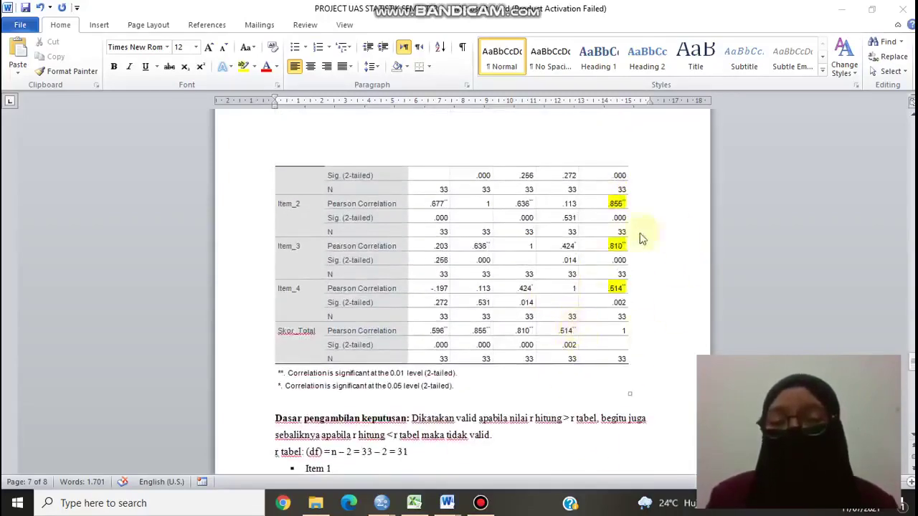
scroll(589, 309, up, 5)
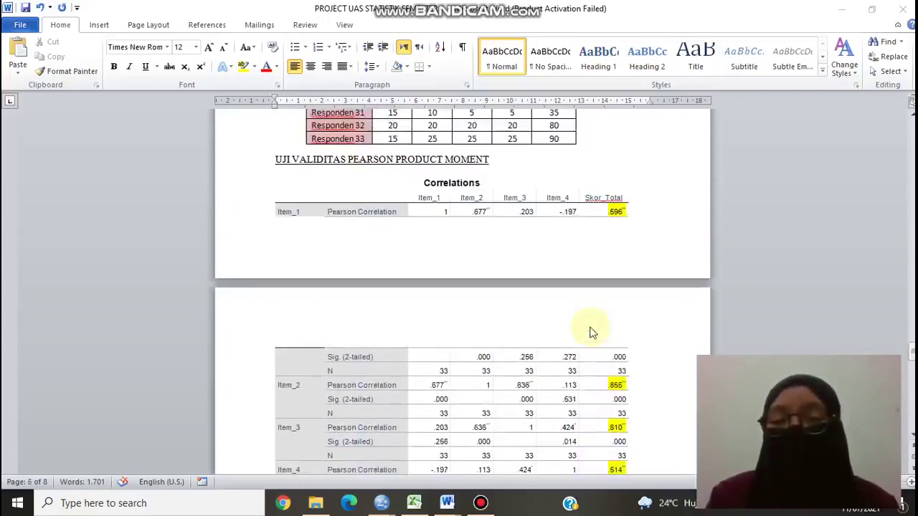
scroll(593, 331, down, 6)
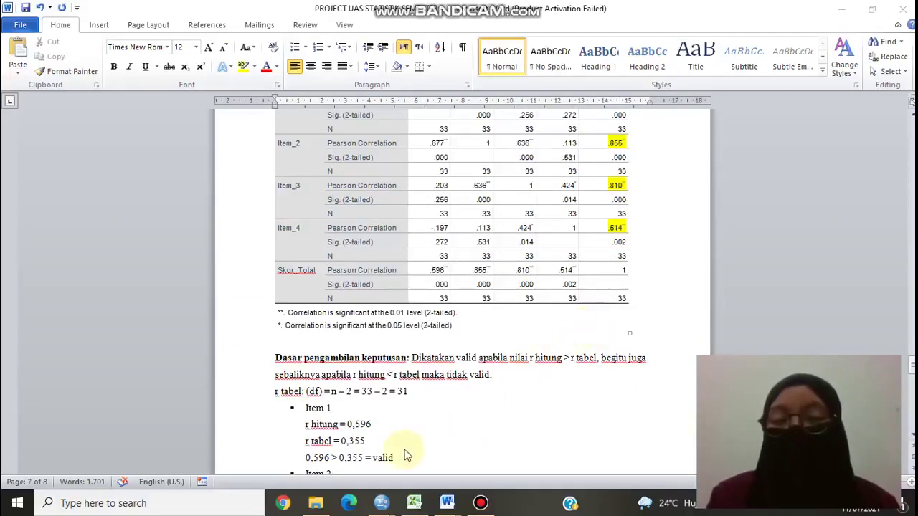
scroll(523, 348, up, 6)
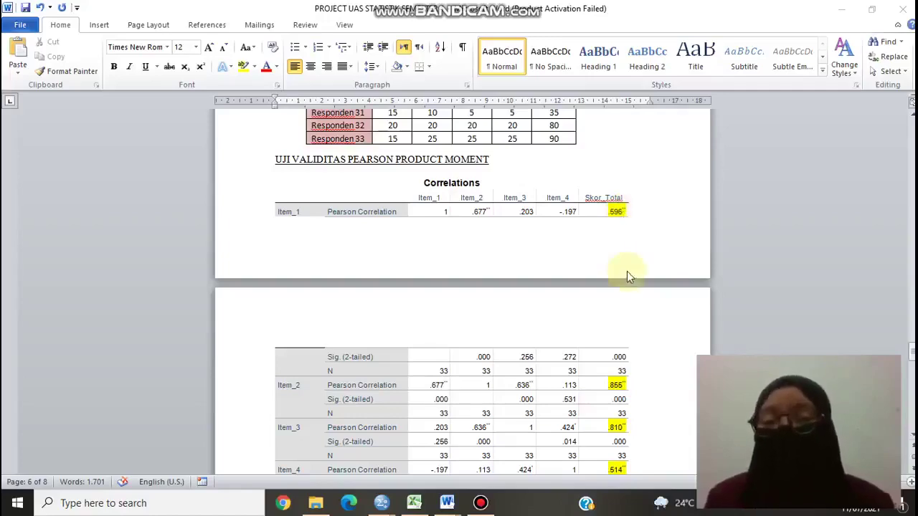
Read the Interpretasi paragraph of the validity test, and switch to the Word document explaining the UJI RELIABILITAS CRONBACH'S ALPHA concept.
scroll(621, 266, down, 10)
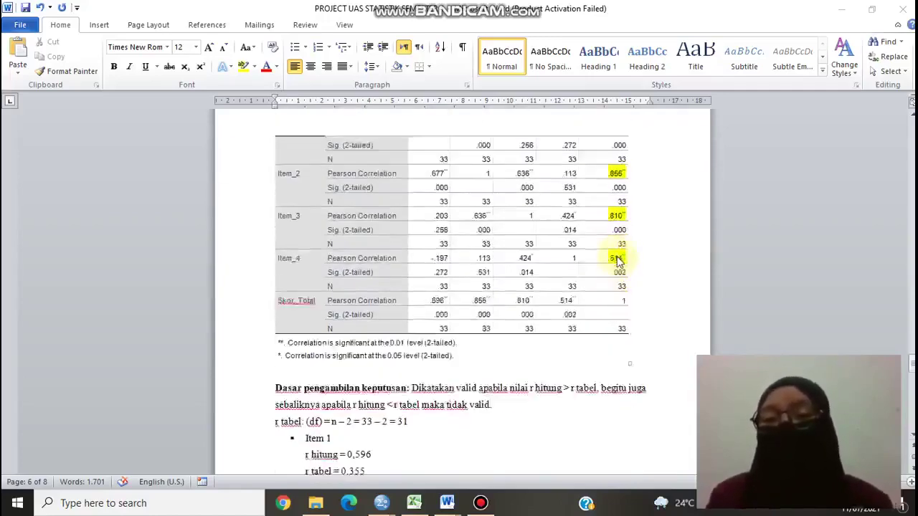
scroll(615, 258, down, 5)
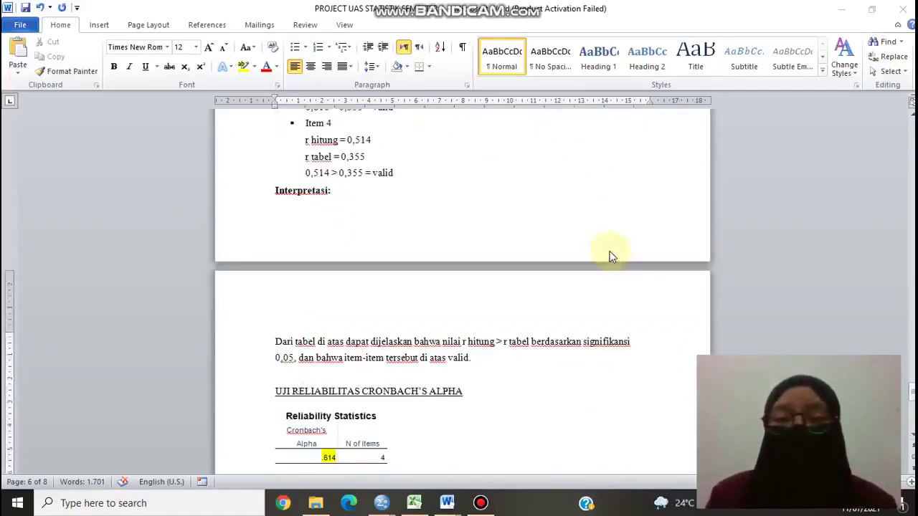
scroll(609, 255, up, 2)
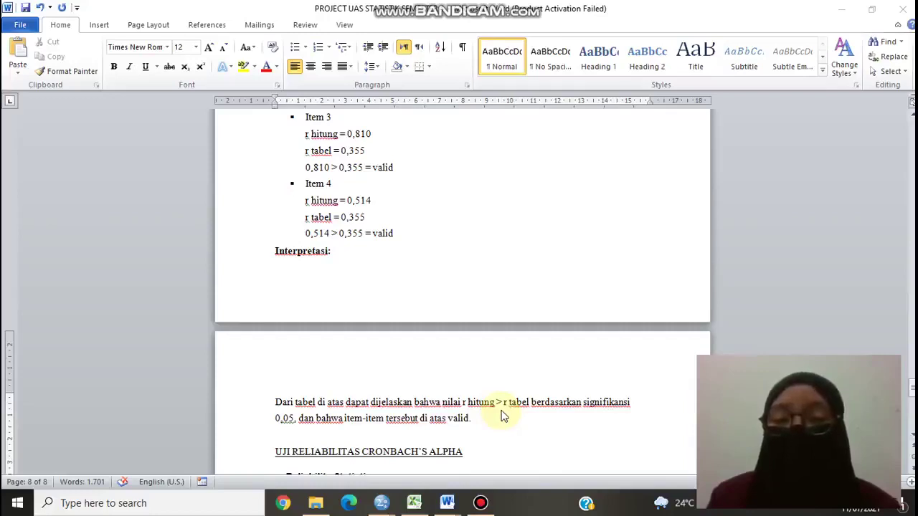
key(alt+Tab)
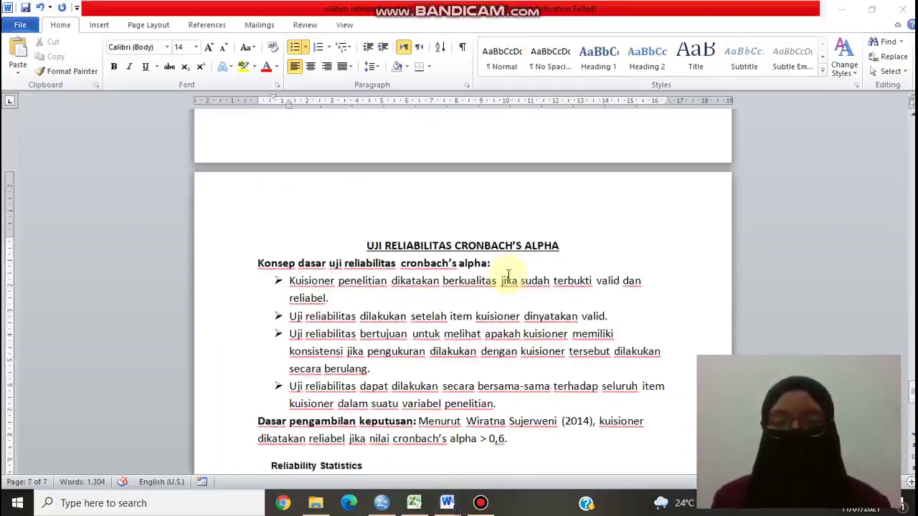